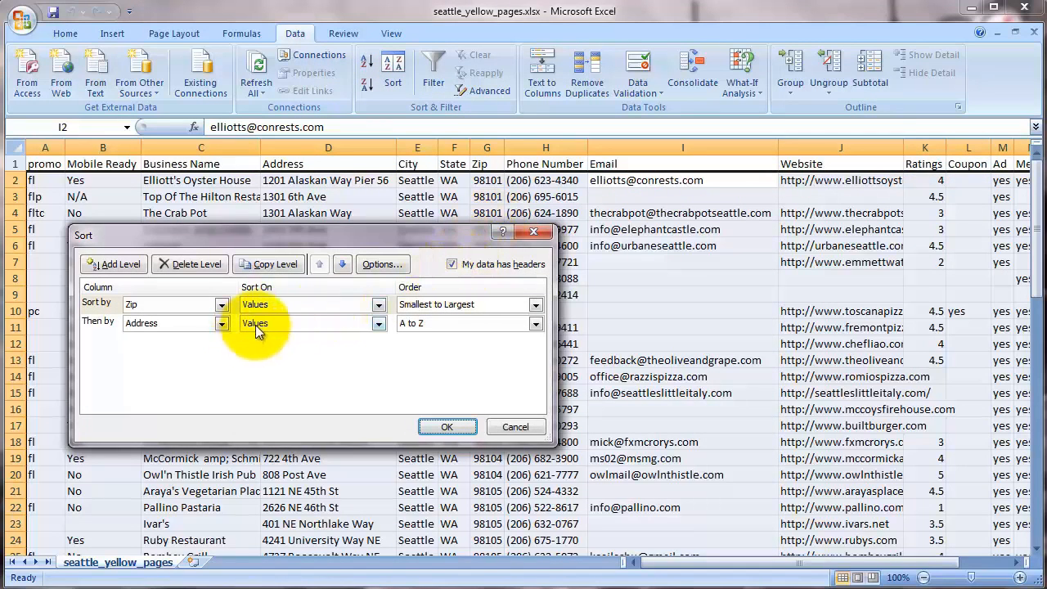
Sort the business list by Email as the primary level, A to Z, ahead of Address
click(223, 308)
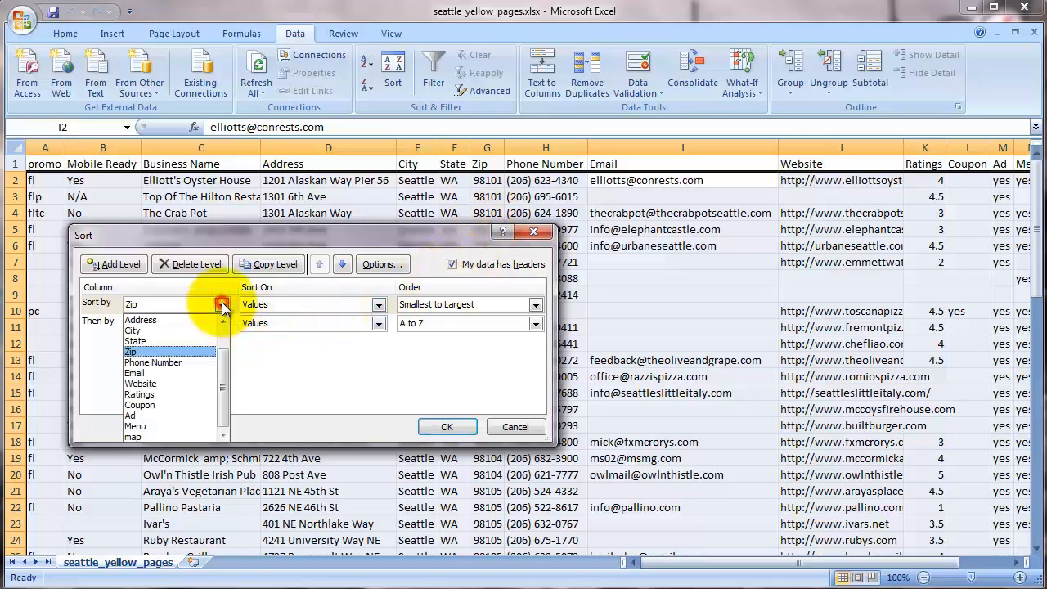
click(184, 376)
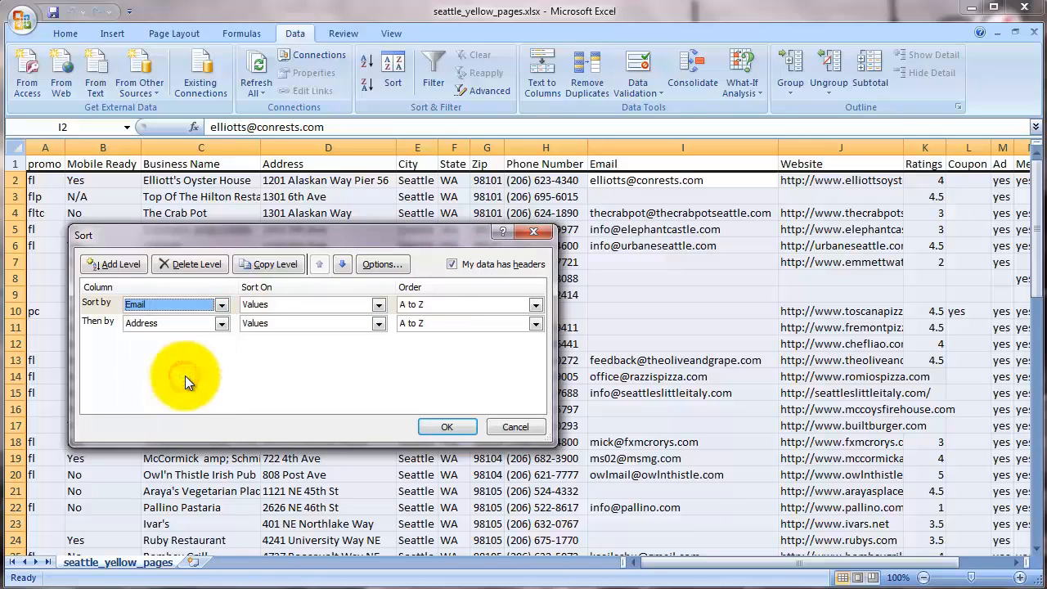
click(443, 427)
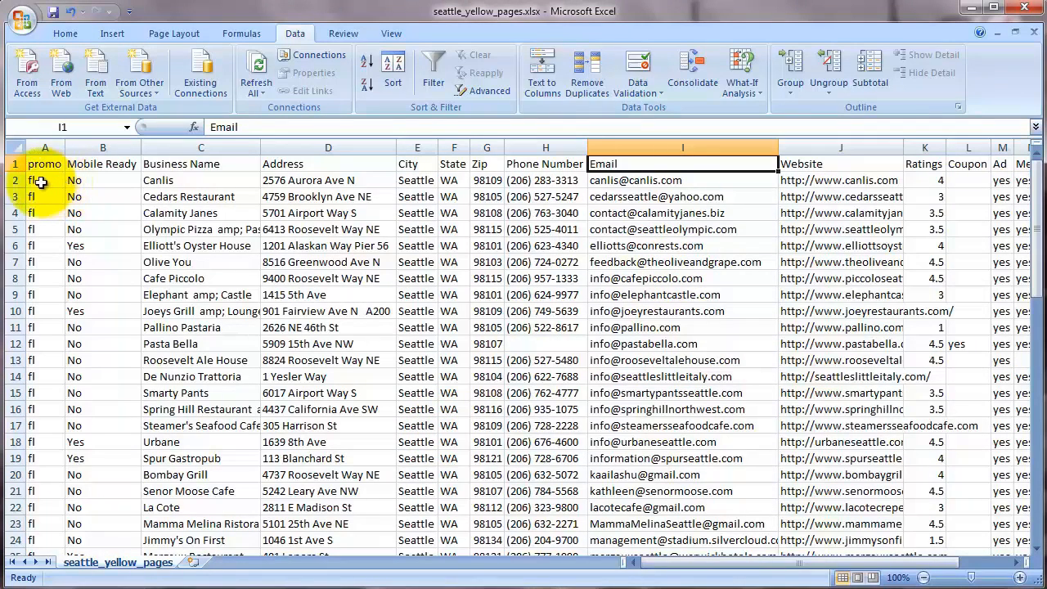
drag(41, 474, 50, 494)
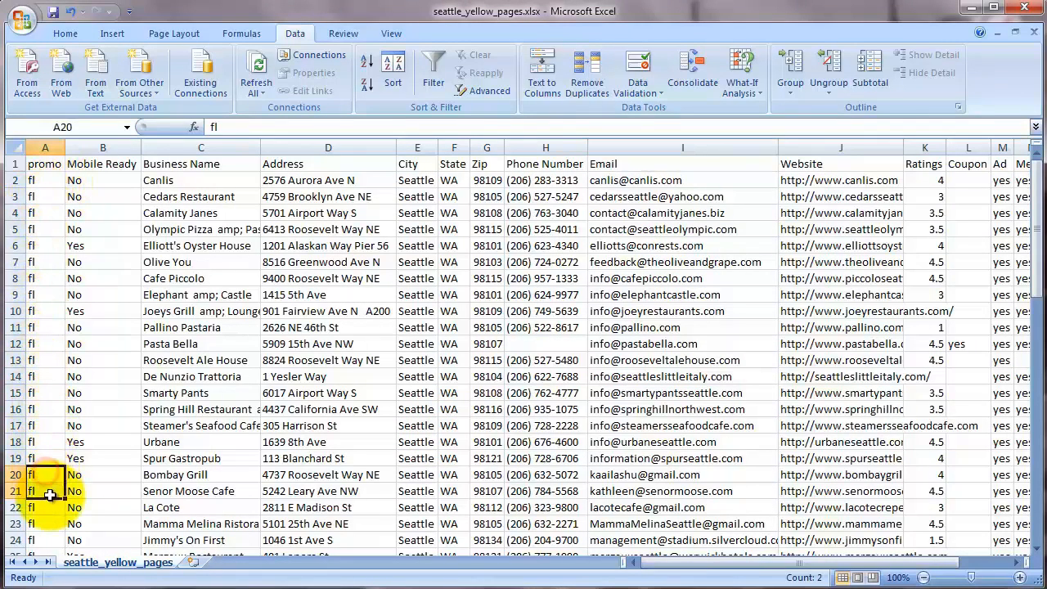
scroll(59, 360, down, 4)
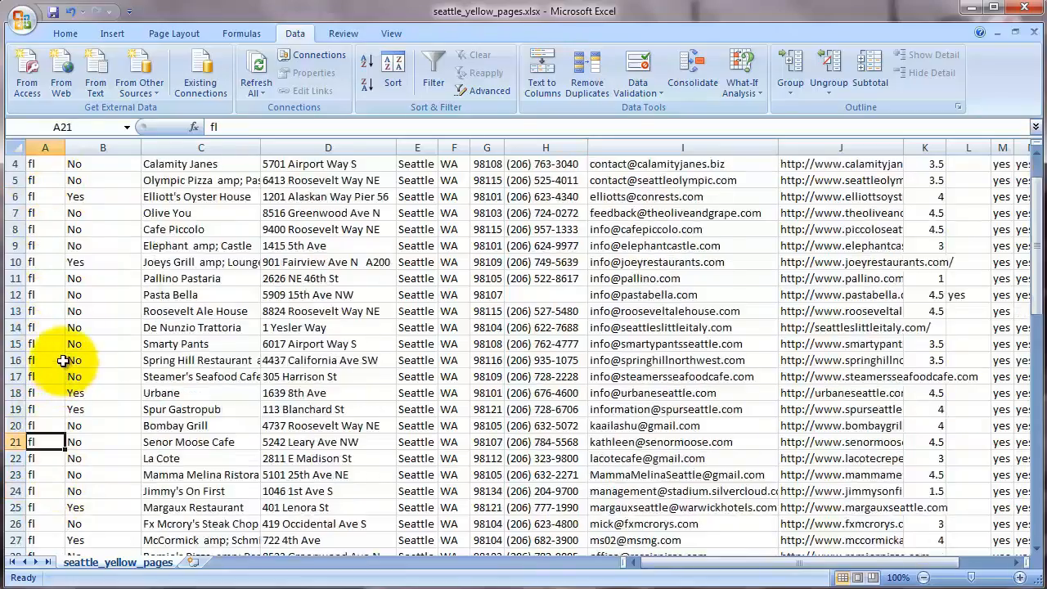
scroll(68, 360, up, 4)
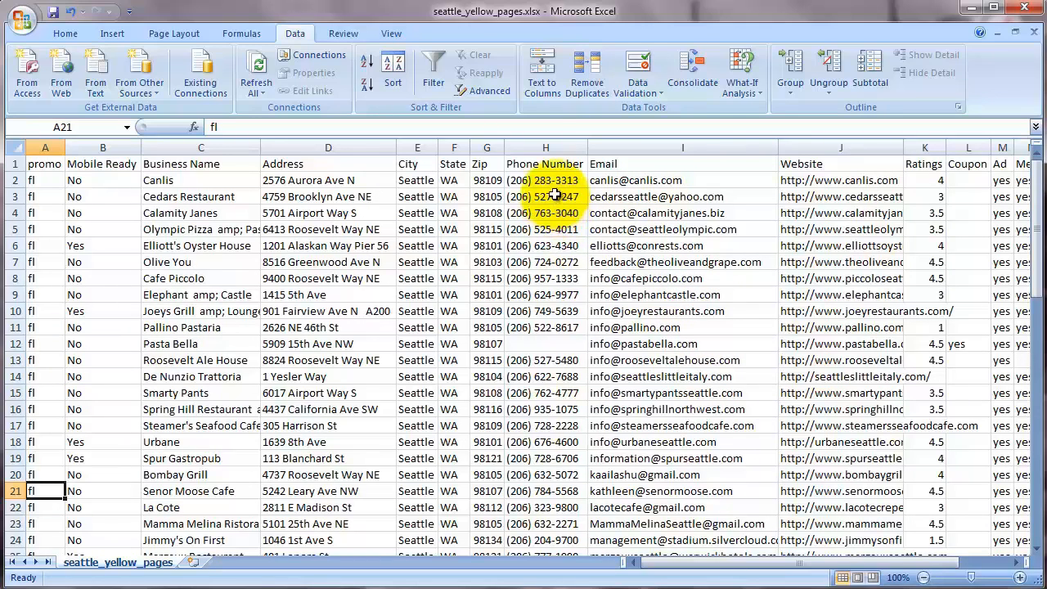
Hide the columns from Phone Number through Menu (H to N)
drag(547, 147, 1010, 149)
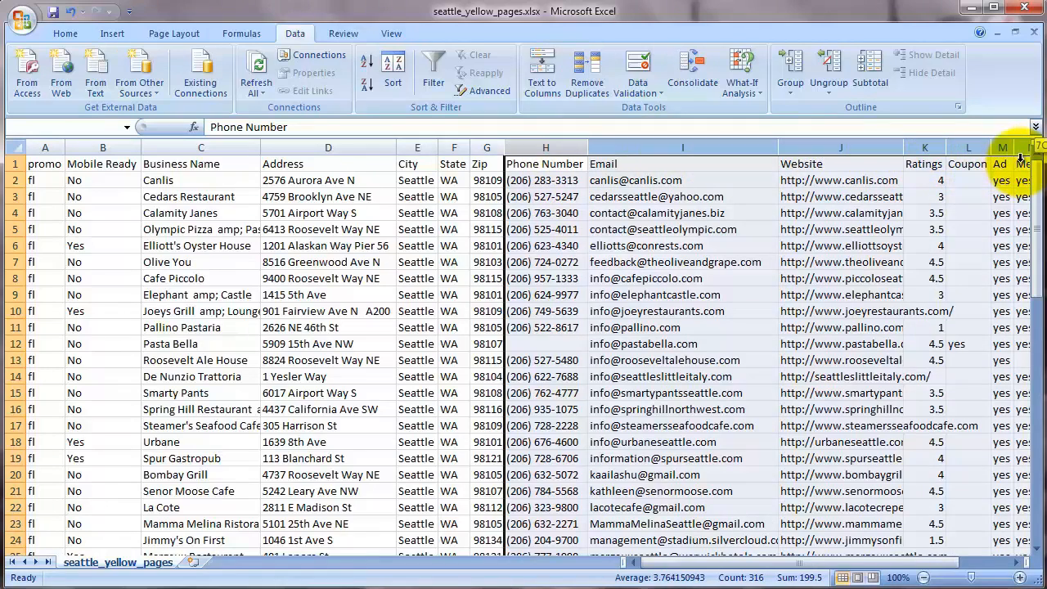
right_click(718, 148)
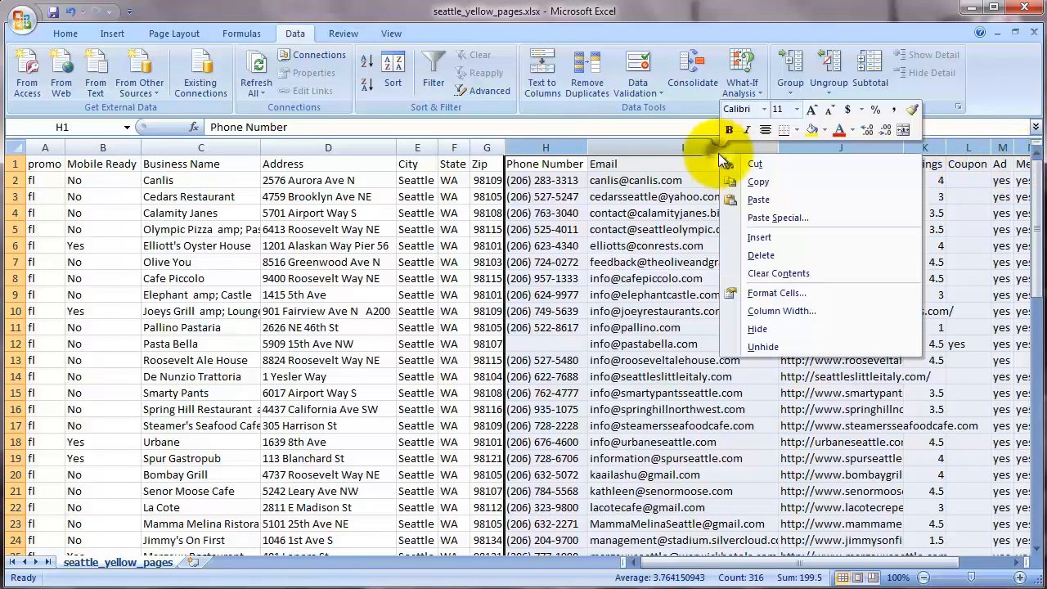
click(754, 330)
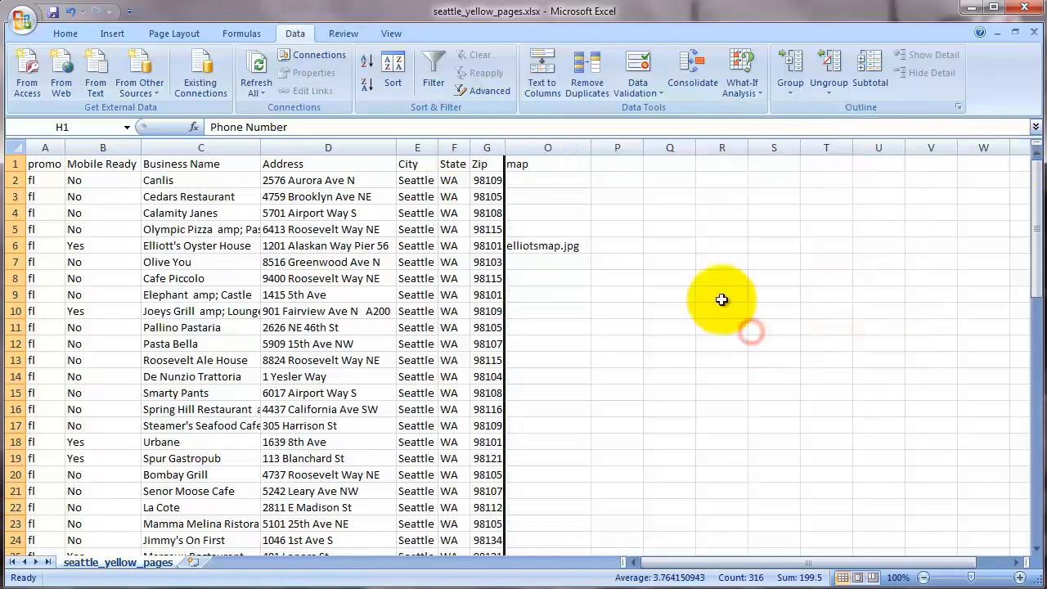
Unhide all the columns between Zip and map
click(521, 148)
drag(504, 146, 500, 145)
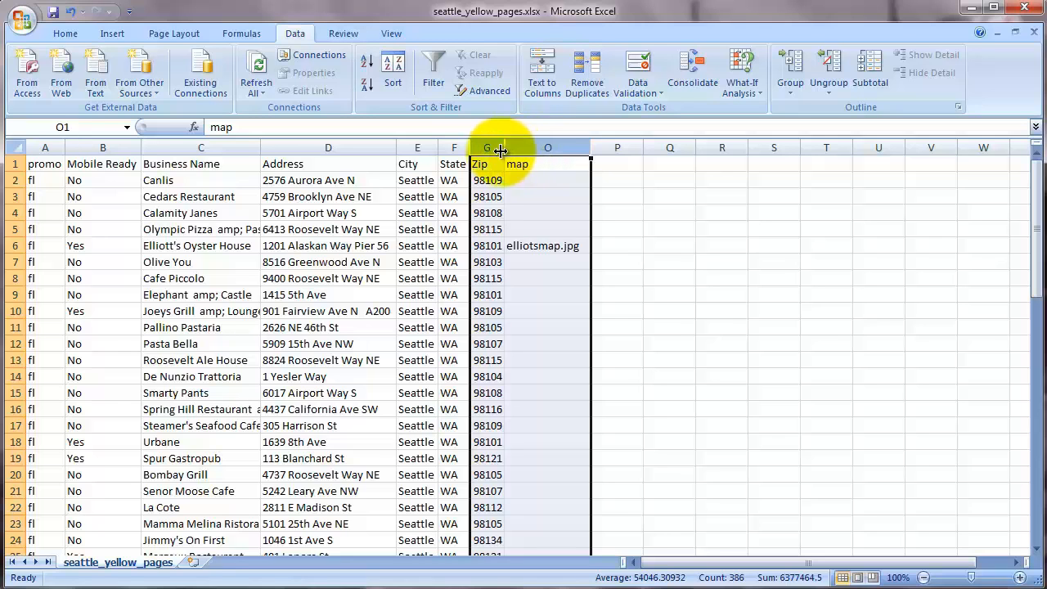
right_click(492, 151)
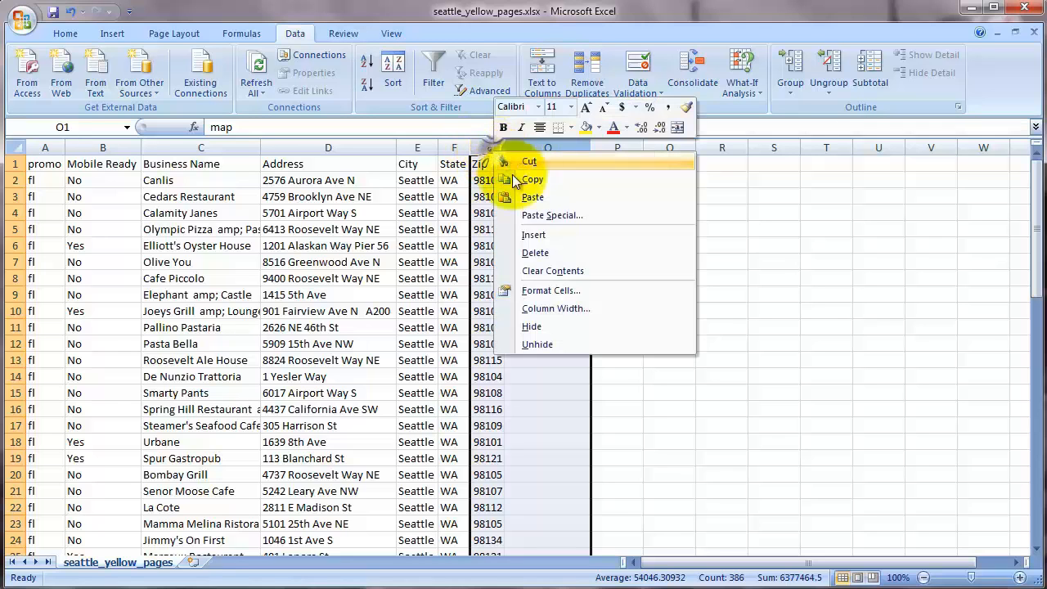
click(528, 344)
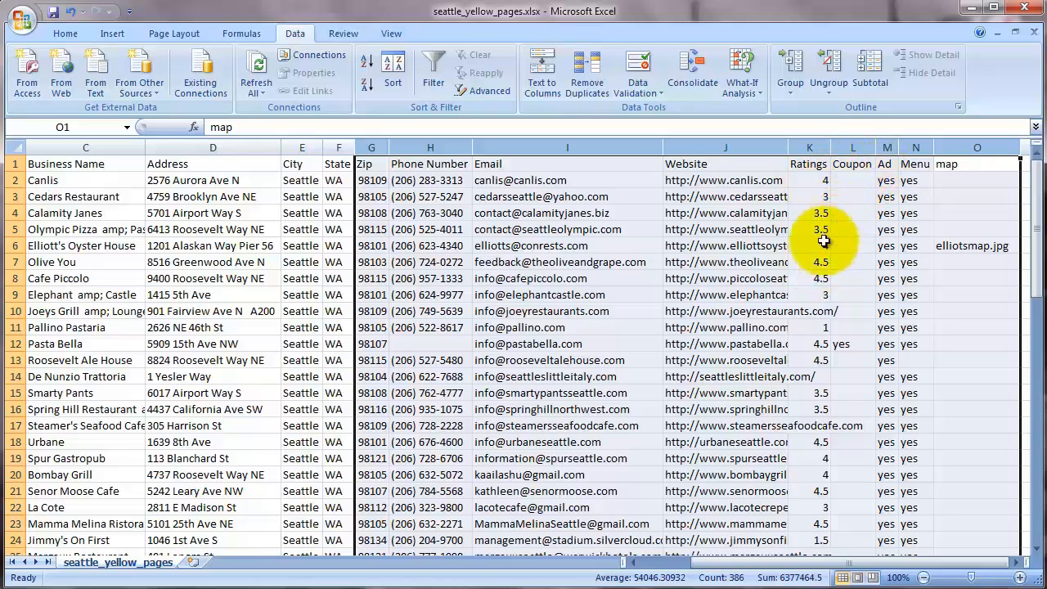
Freeze the panes at the Phone Number column so the columns up to Zip stay in place
click(429, 147)
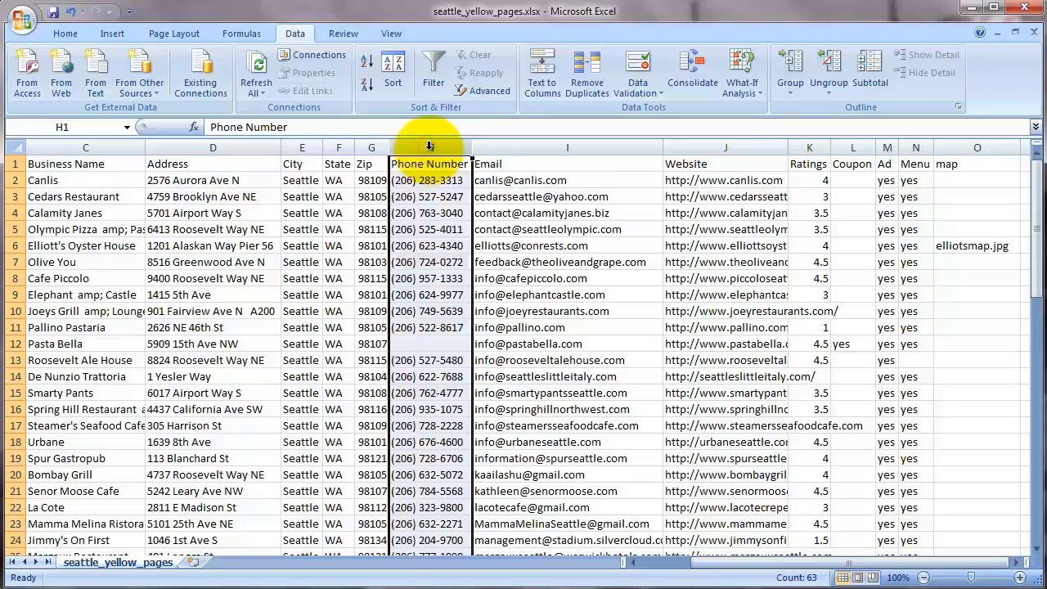
click(397, 36)
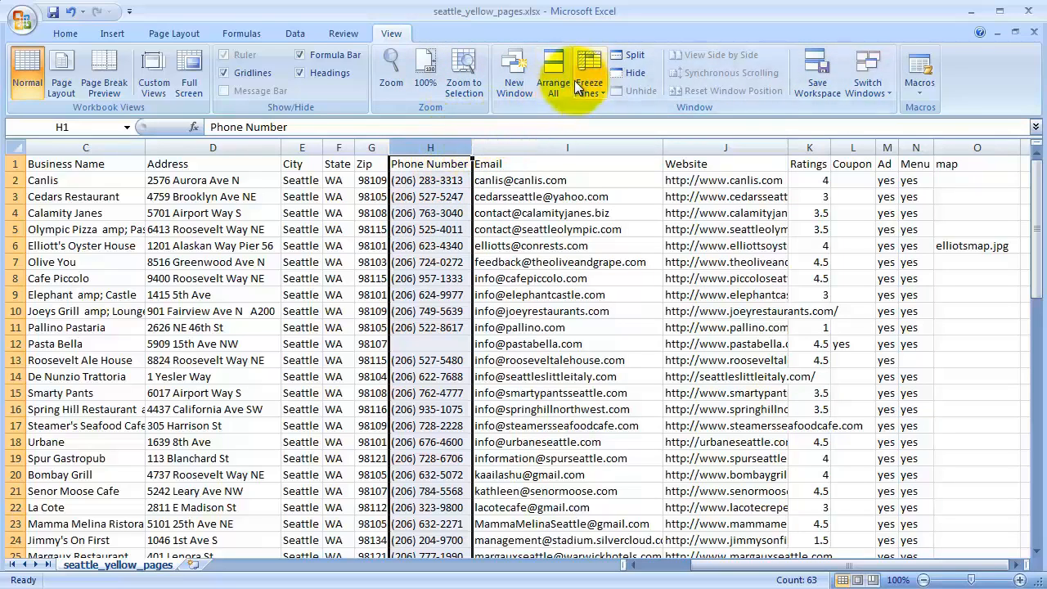
click(596, 75)
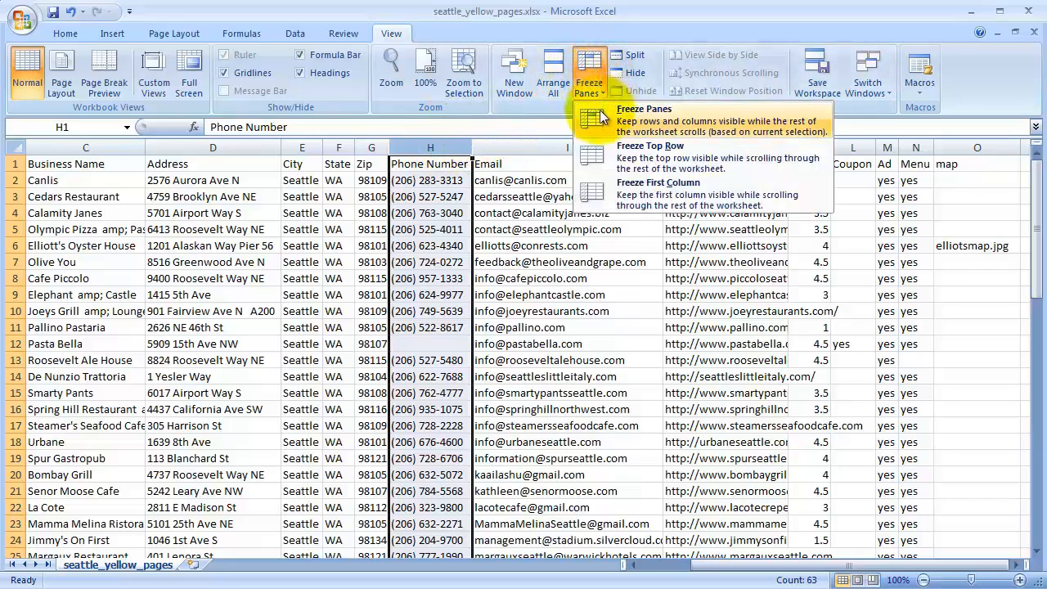
click(598, 117)
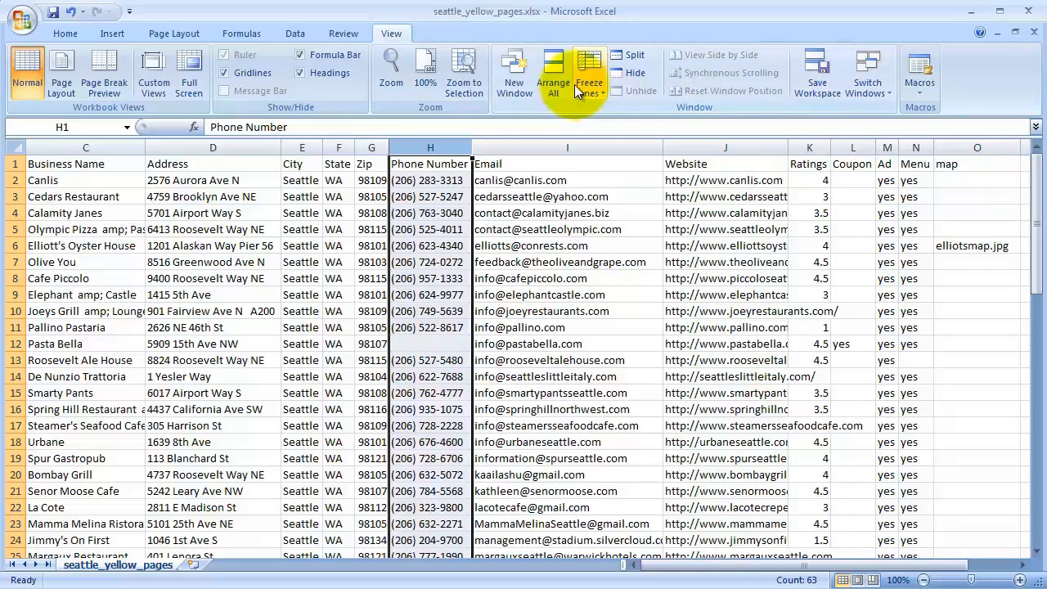
click(590, 86)
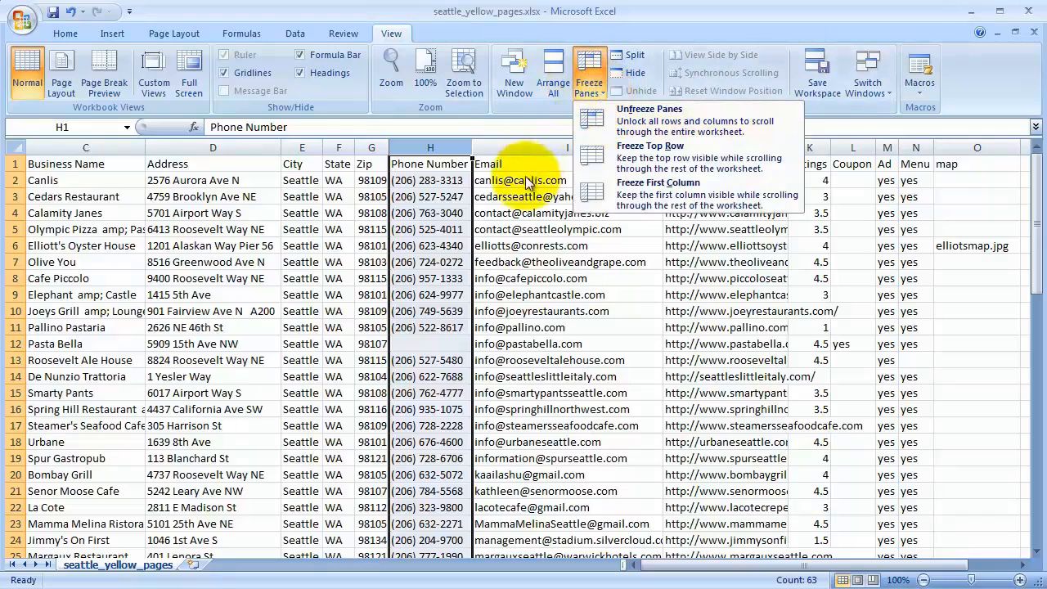
click(434, 140)
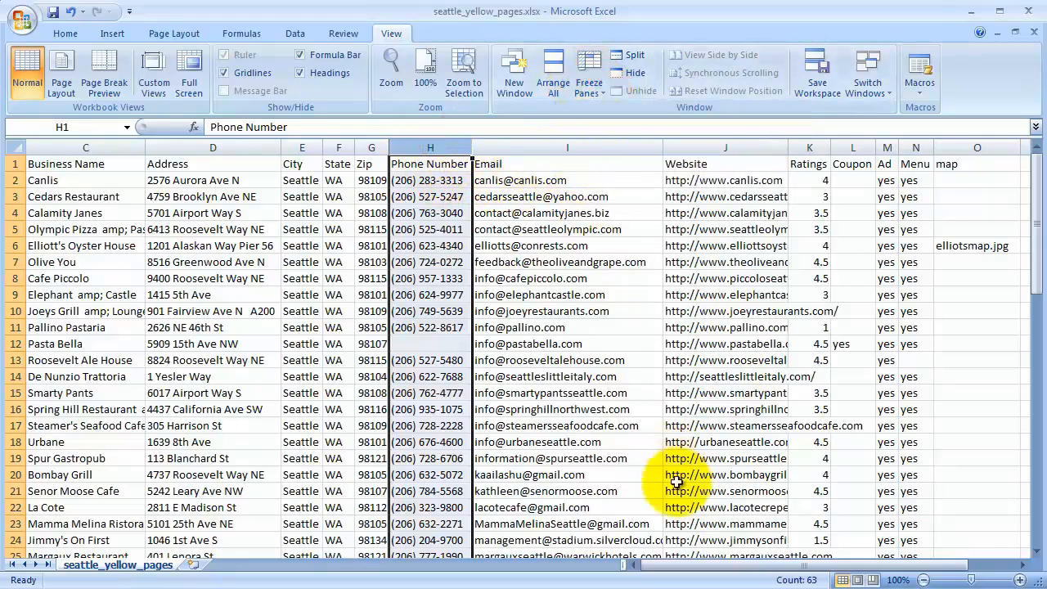
Examine the map column directly beside the frozen business and address columns
drag(697, 570, 751, 577)
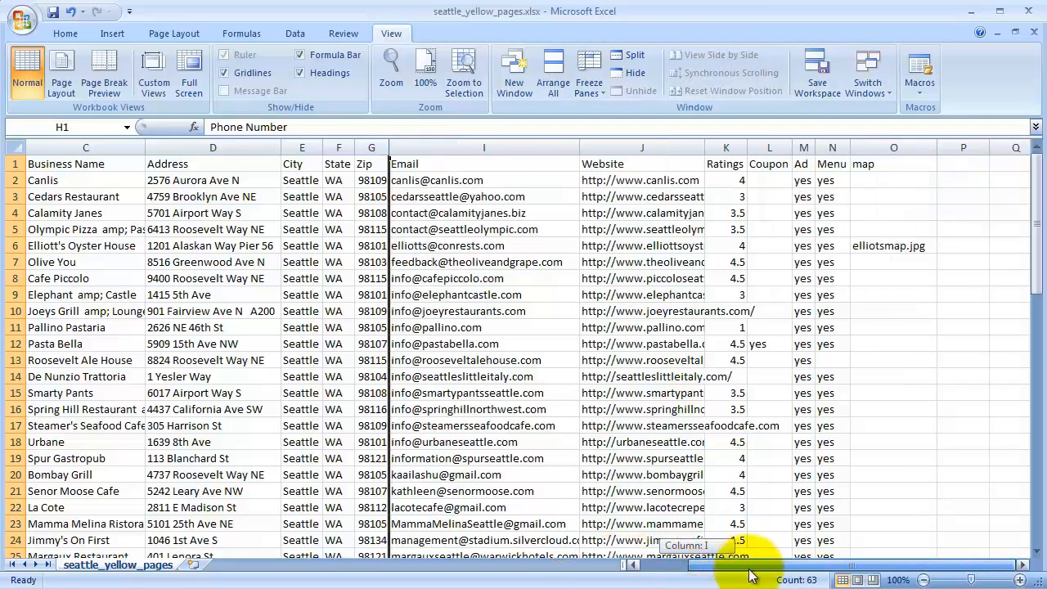
drag(859, 576, 871, 578)
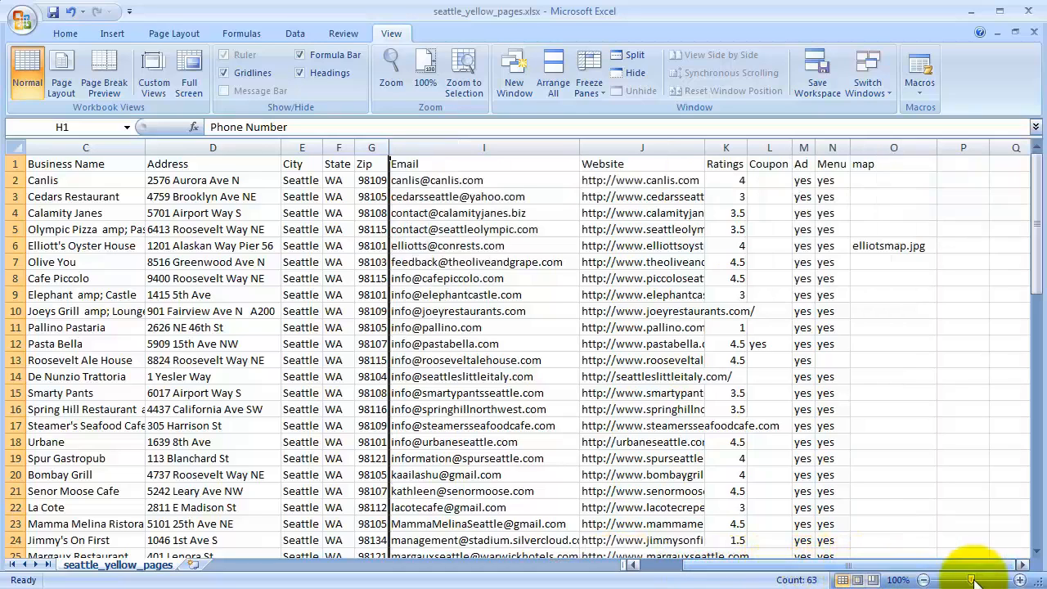
click(1028, 572)
click(1028, 572)
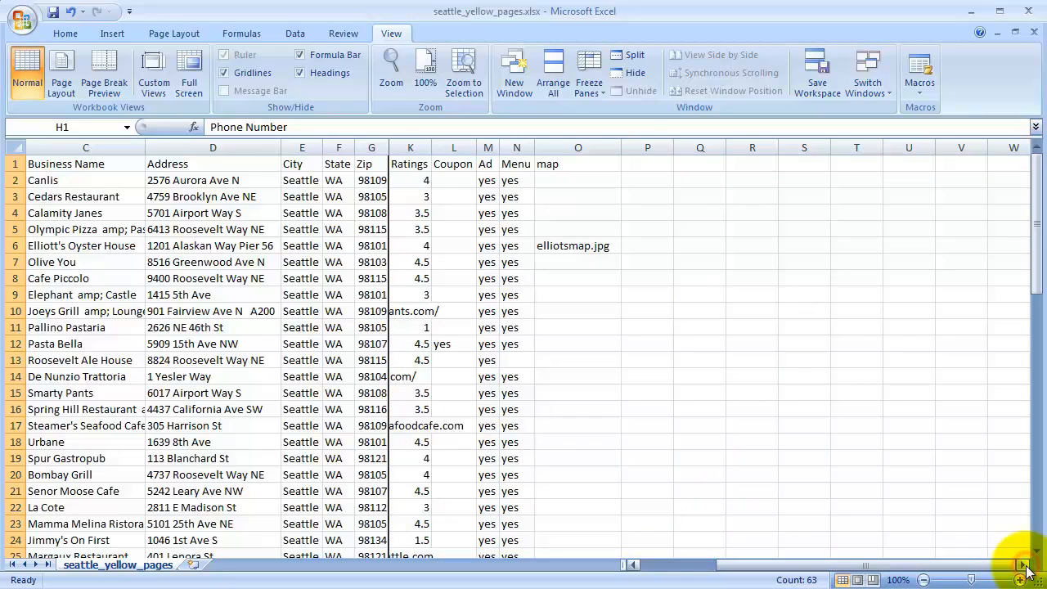
click(1027, 572)
click(1028, 572)
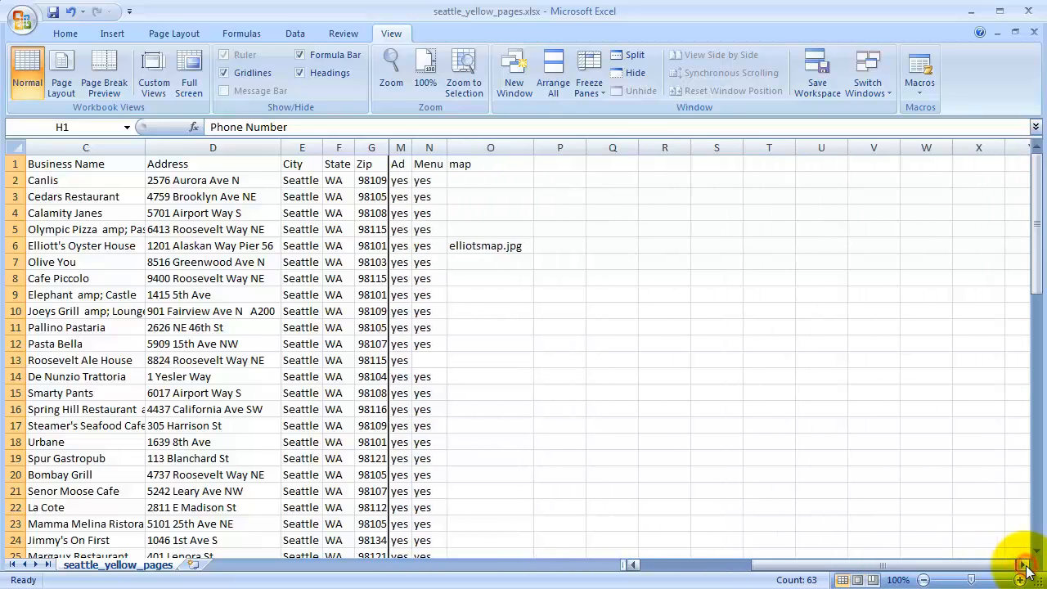
click(1027, 572)
click(1027, 571)
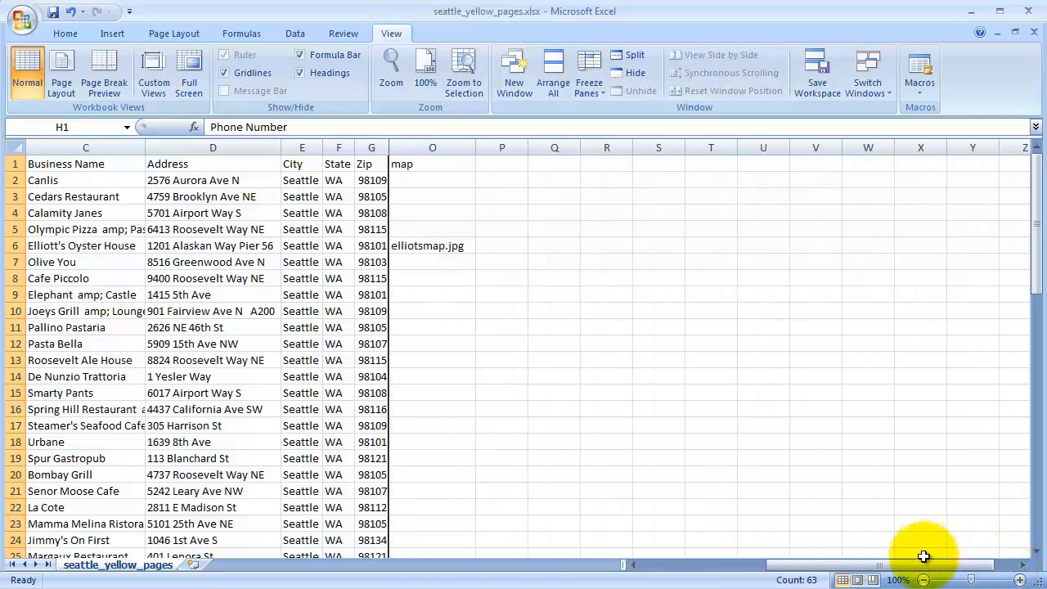
drag(883, 565, 906, 579)
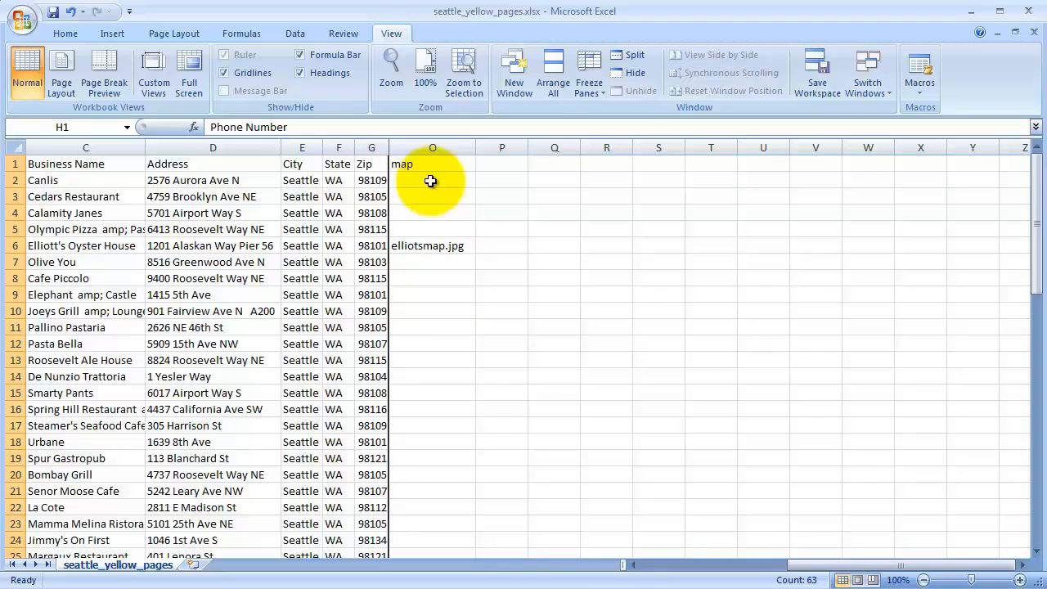
click(783, 566)
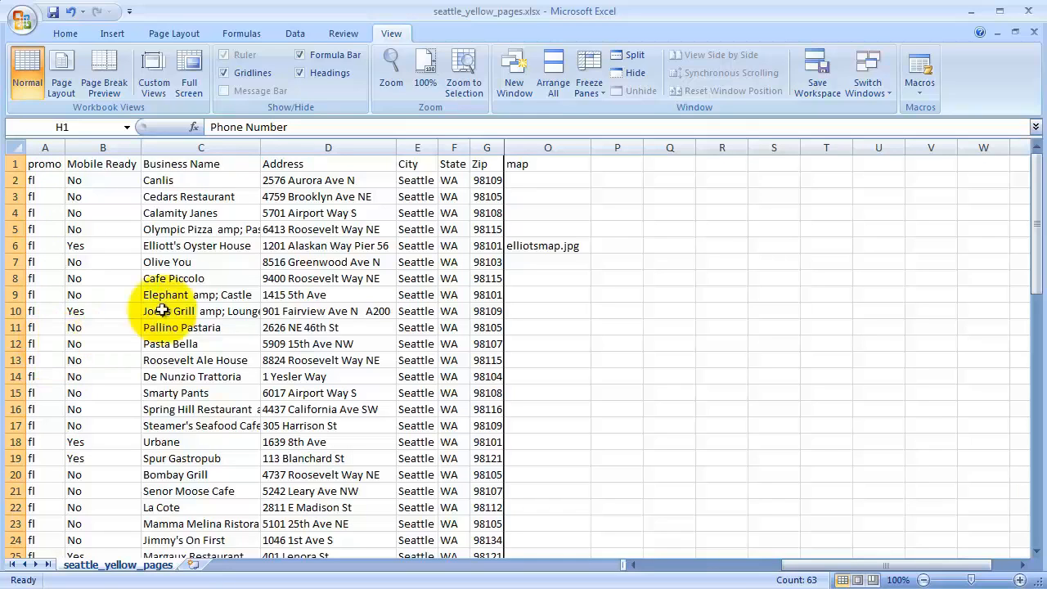
Look up the Canlis row's full address in Google Maps, open its Street View and capture the building with Snipping Tool
click(305, 180)
drag(325, 180, 479, 183)
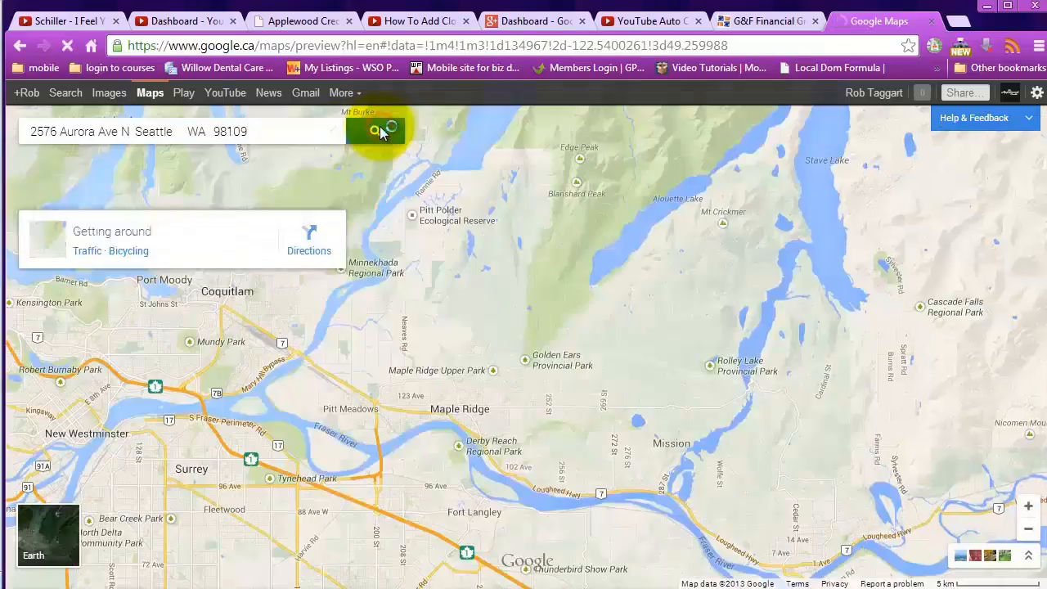
click(374, 128)
click(188, 254)
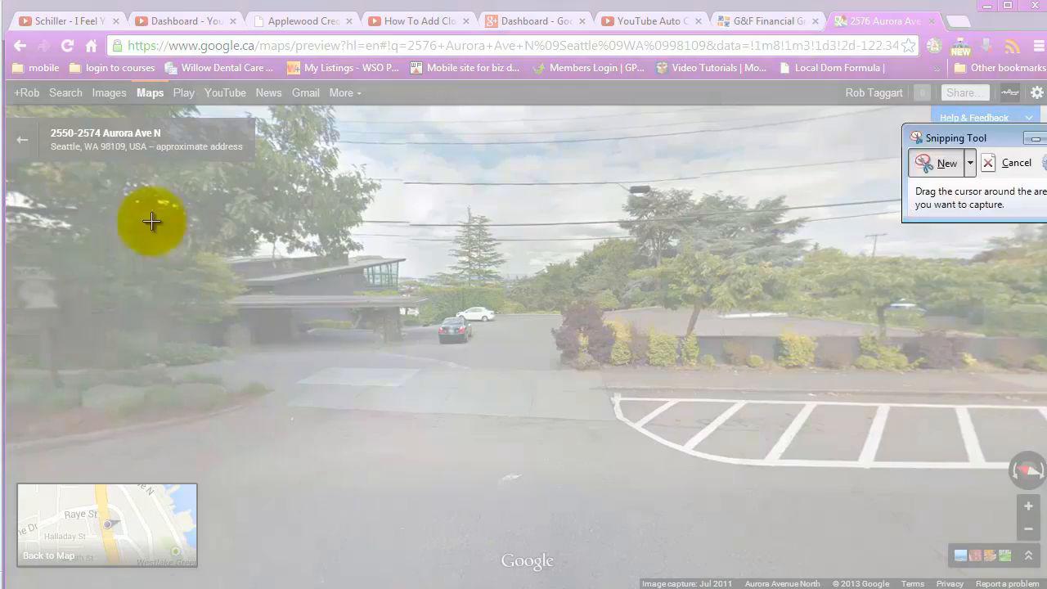
drag(87, 171, 479, 433)
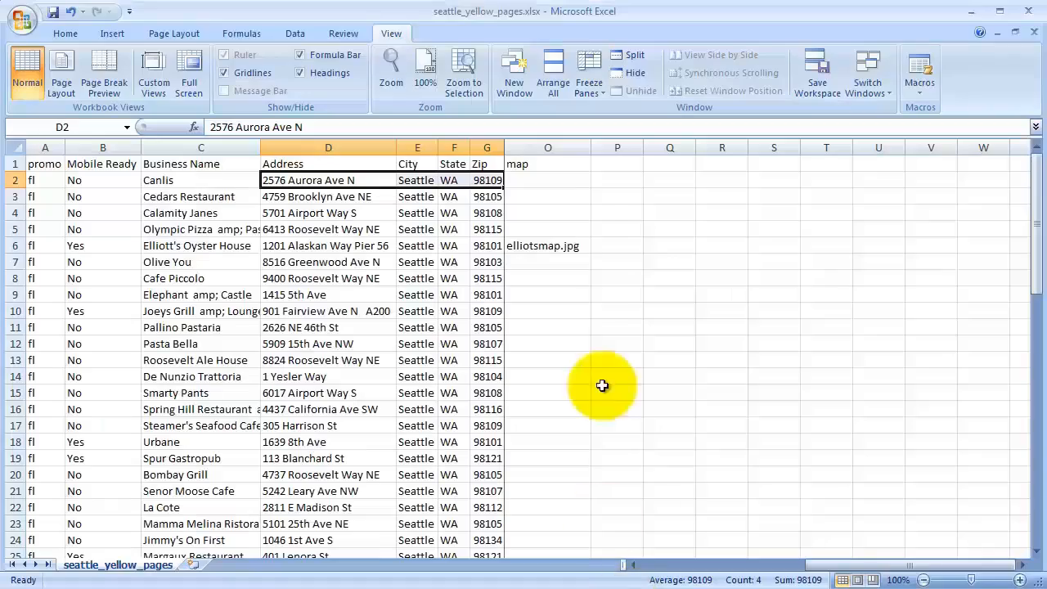
Back in the Excel sheet, enter canlis.map in the map column for Canlis (O2)
click(540, 181)
text(canlis.map)
key(Return)
Look up the Cedars Restaurant address in Google Maps Street View and capture the restaurant front with Snipping Tool
drag(279, 197, 479, 197)
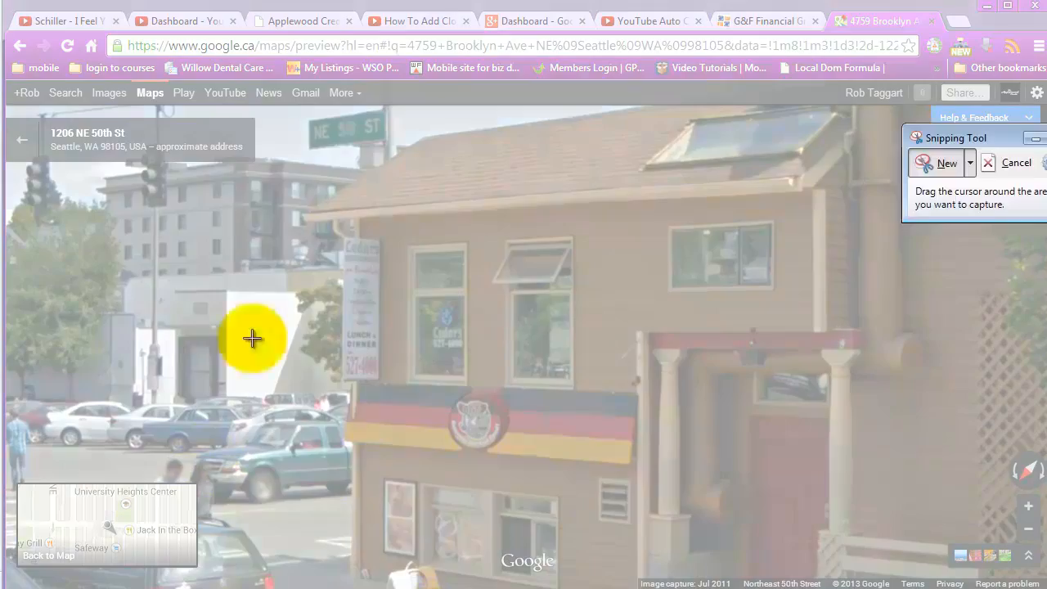
drag(191, 156, 701, 556)
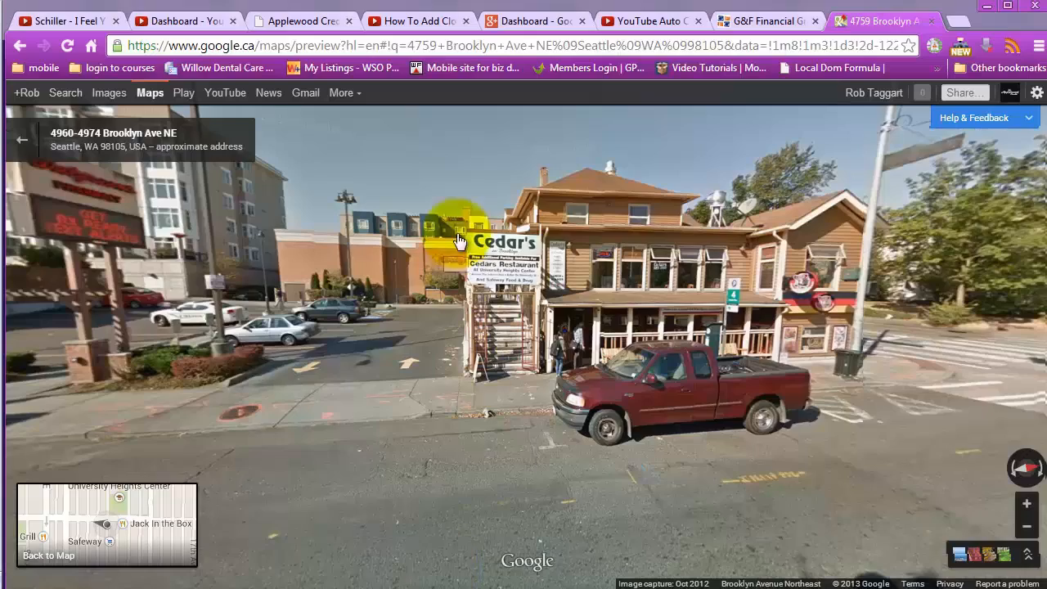
drag(452, 141, 816, 416)
Name the snip cedarsmap.JPG for saving in the food\map folder and copy that file name
click(388, 28)
click(424, 72)
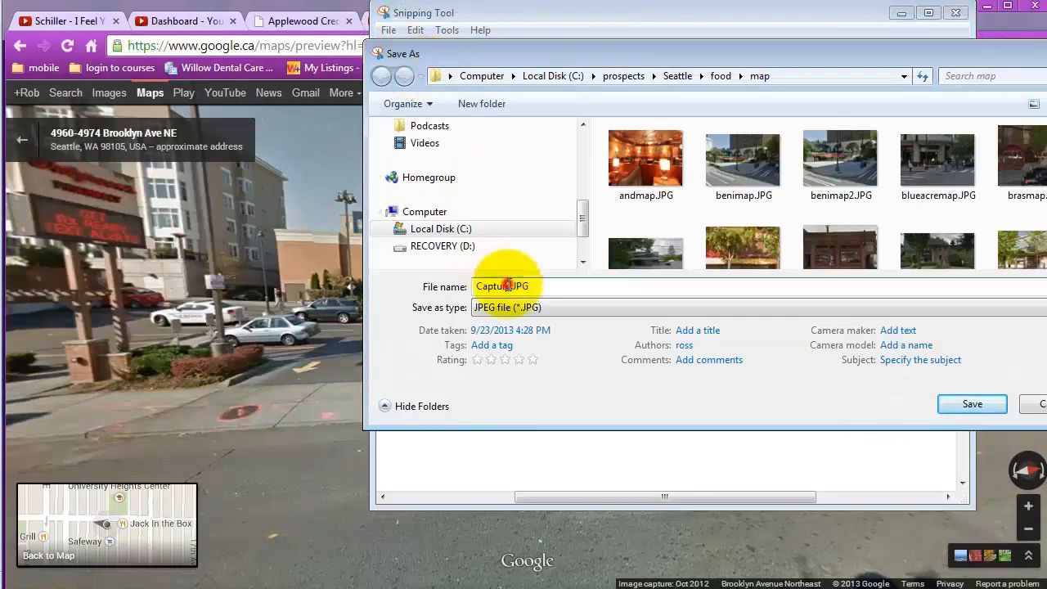
drag(507, 285, 466, 293)
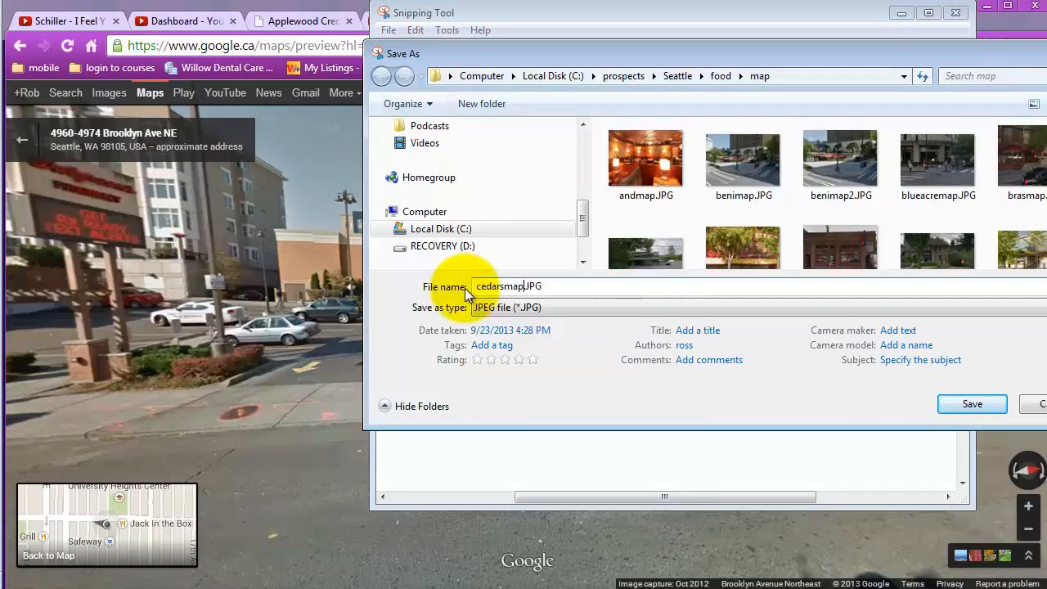
drag(477, 288, 558, 295)
key(ctrl+c)
Switch to the Excel sheet and paste the copied file name into the map column for Cedars Restaurant (O3)
click(629, 588)
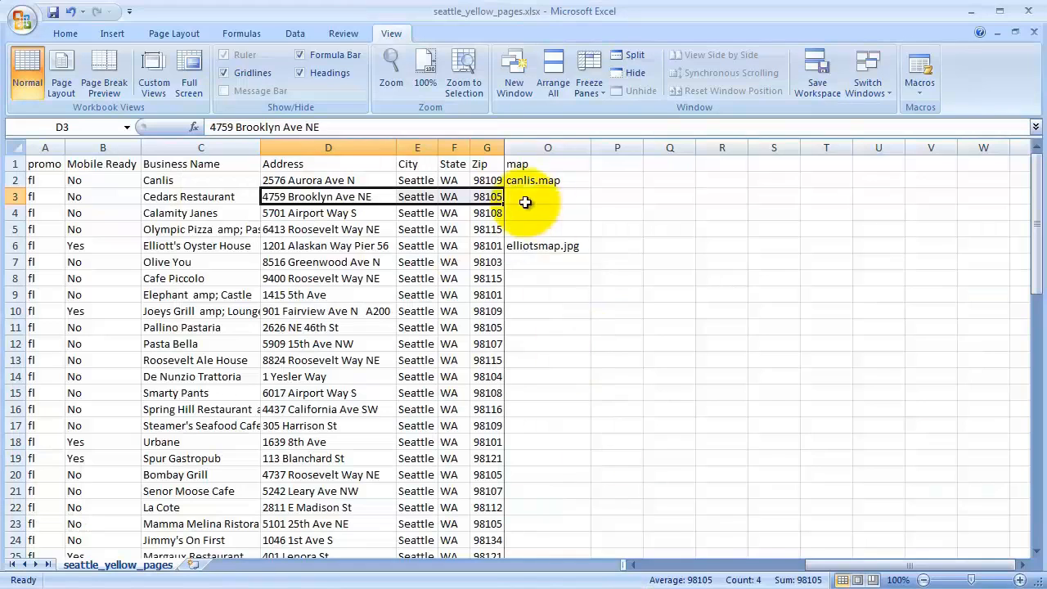
click(526, 201)
key(ctrl+v)
click(546, 216)
Look up the copied Calamity Janes address in Google Maps, open its Street View, and capture the storefront with a new Snipping Tool snip
drag(276, 132, 10, 132)
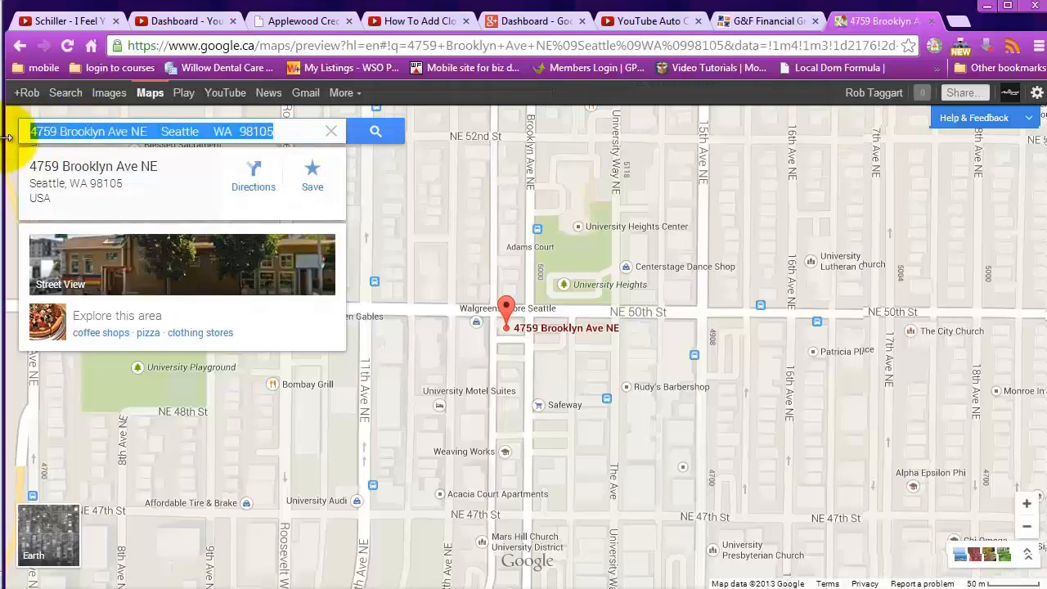
key(ctrl+v)
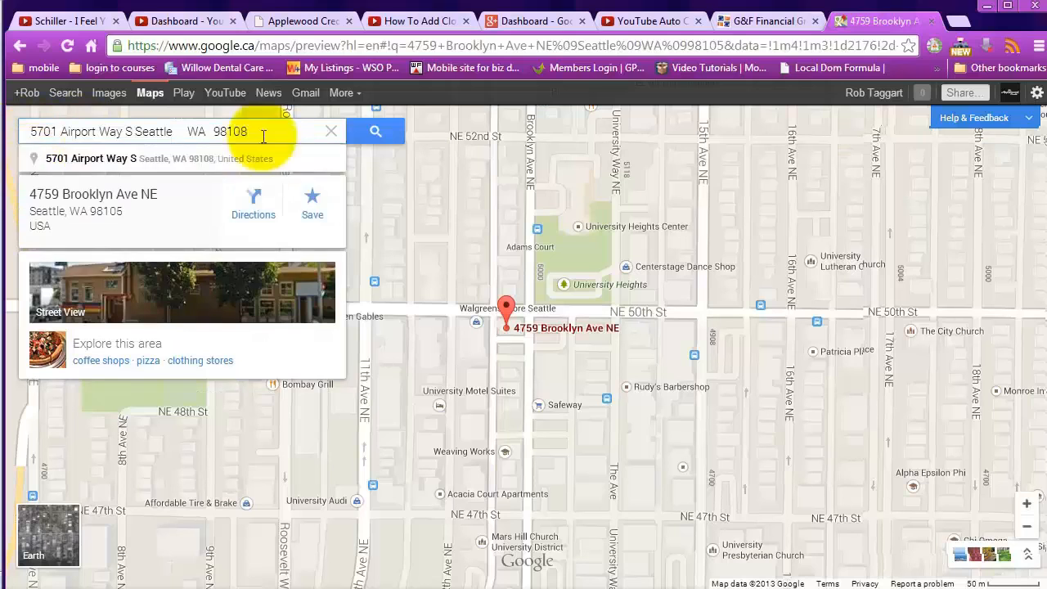
click(379, 135)
click(221, 269)
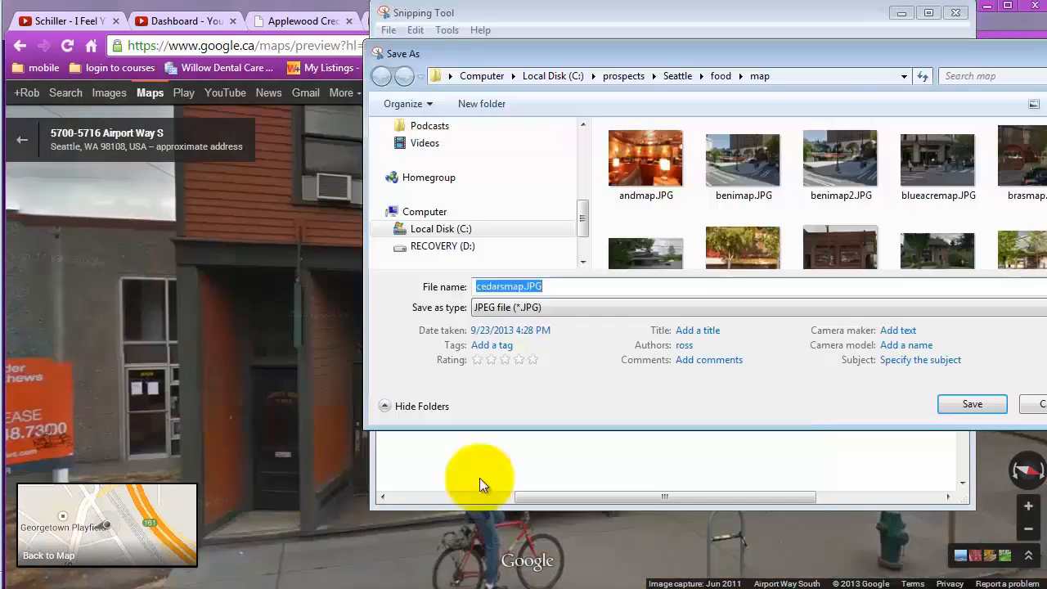
click(1033, 404)
click(955, 12)
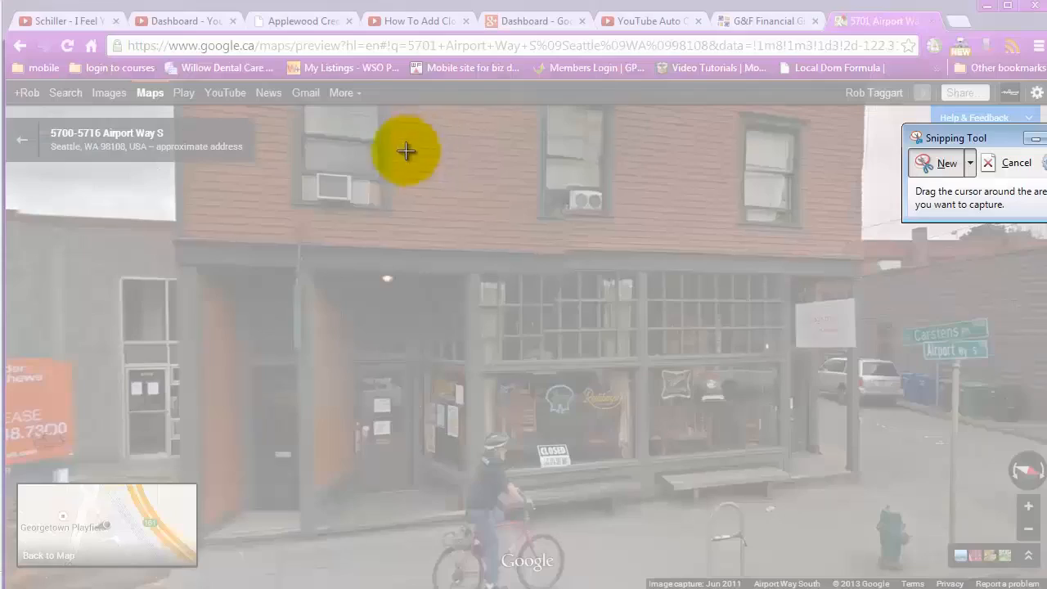
drag(412, 191, 898, 535)
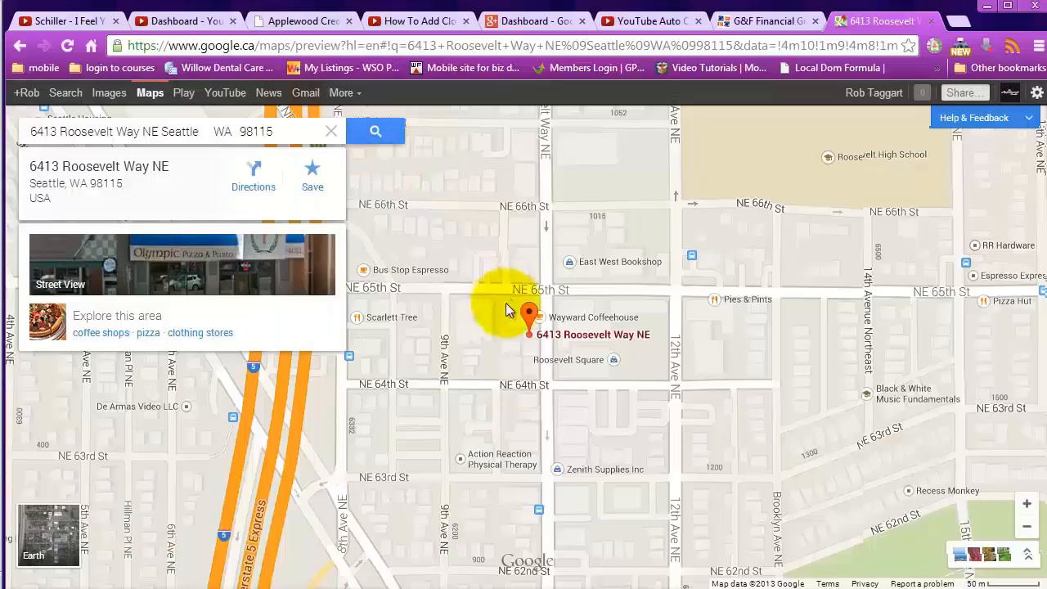
Open Street View for the Olympic Pizza address on Roosevelt Way NE to show the restaurant front
click(192, 269)
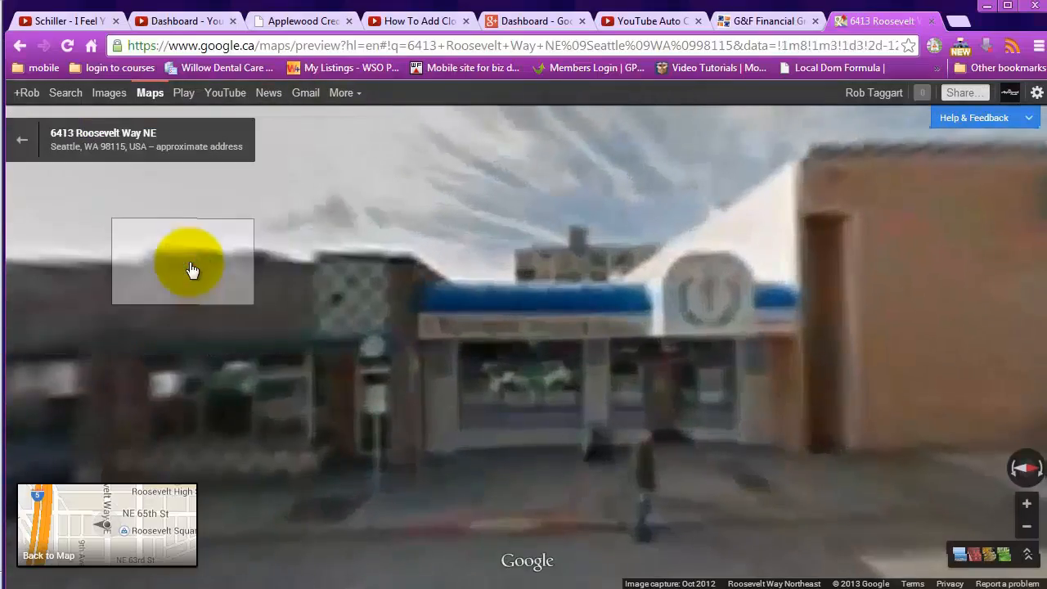
click(420, 258)
click(537, 498)
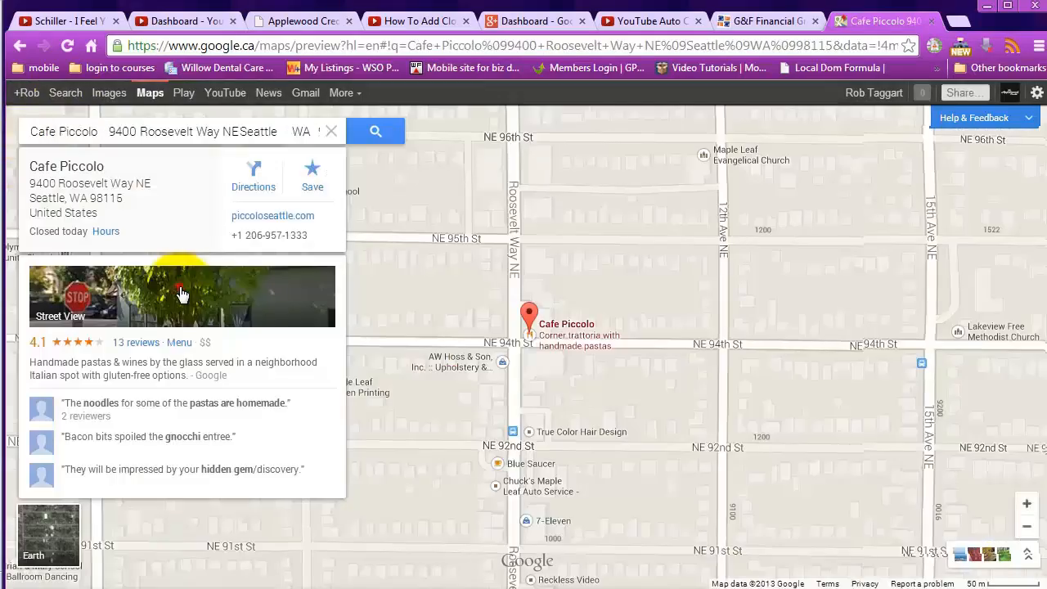
Open Street View for Cafe Piccolo, bring its corner storefront into view, and capture it with Snipping Tool
click(175, 269)
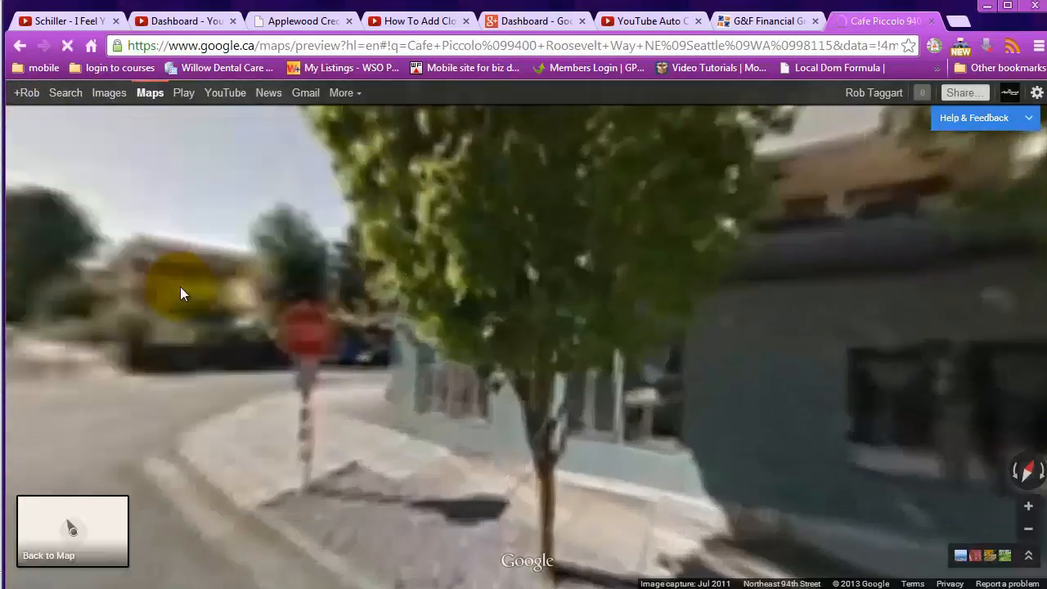
click(426, 405)
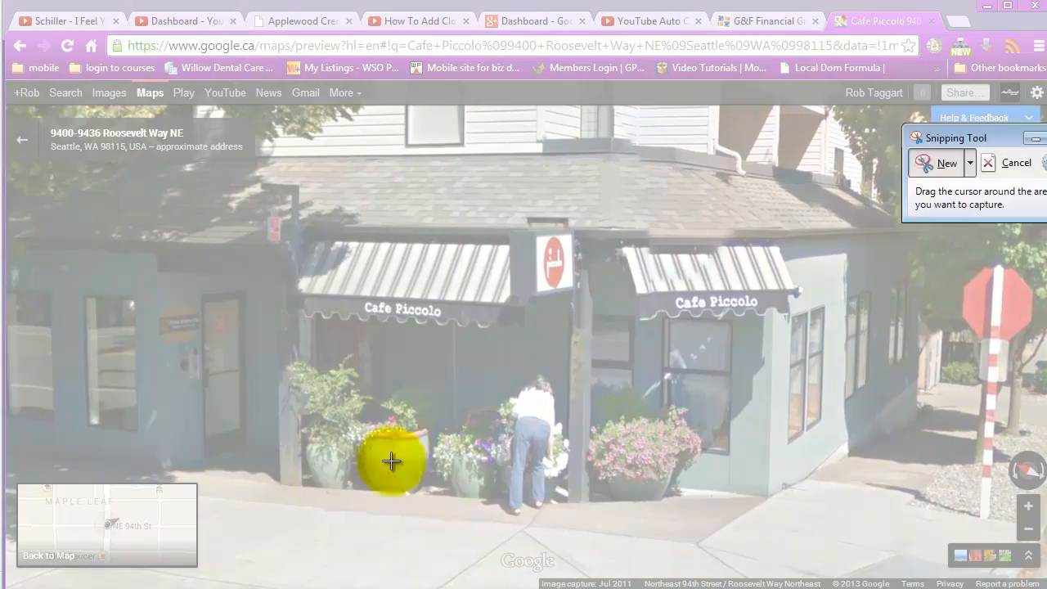
drag(287, 167, 692, 551)
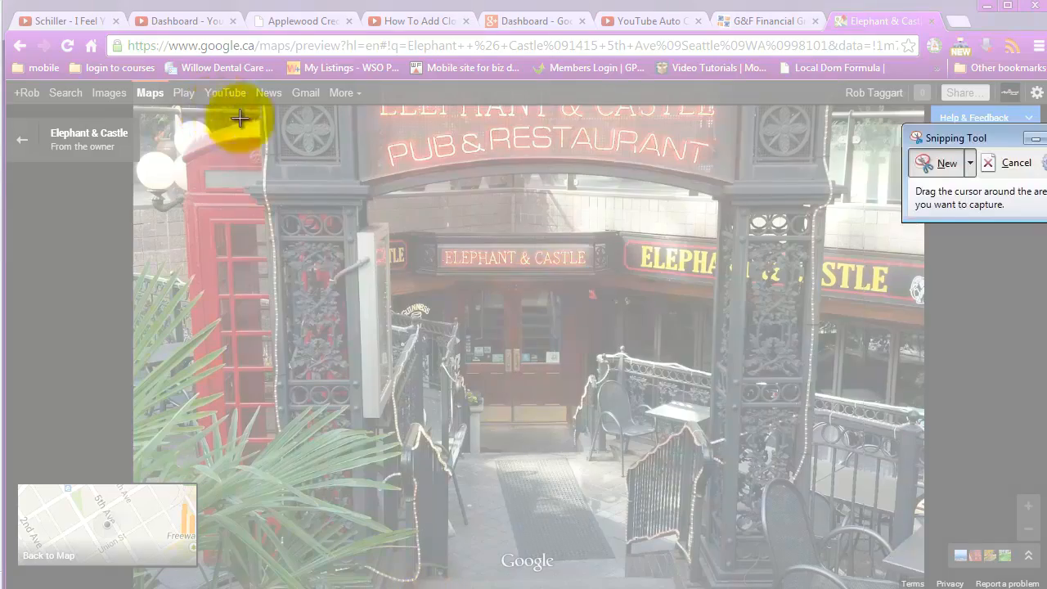
Capture the Google Maps images of Elephant & Castle, Joey Lake Union, Pallino Pastaria and Pasta Bella with Snipping Tool
drag(240, 118, 870, 514)
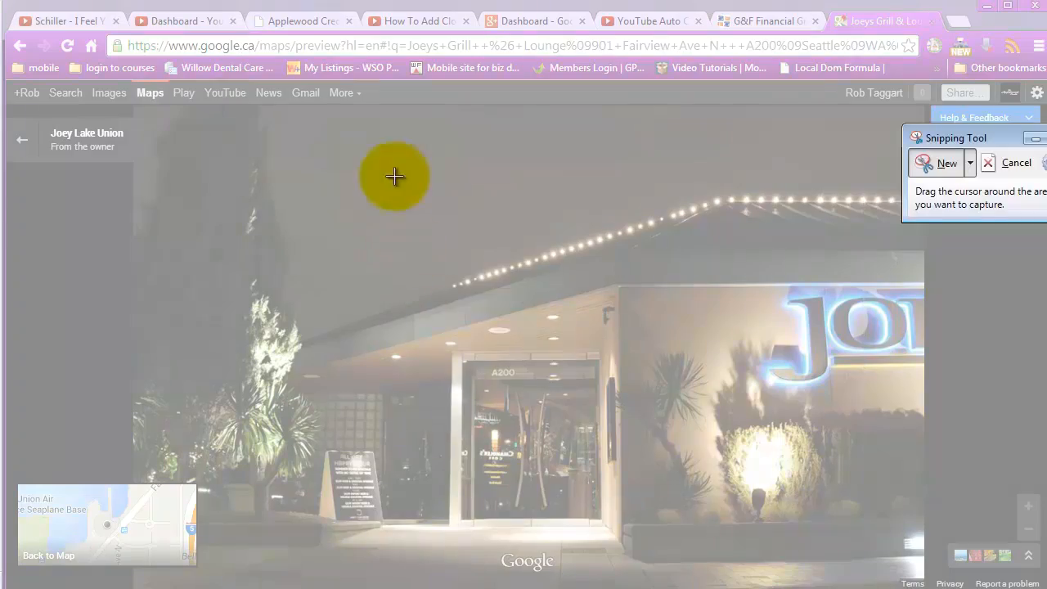
drag(405, 158, 924, 560)
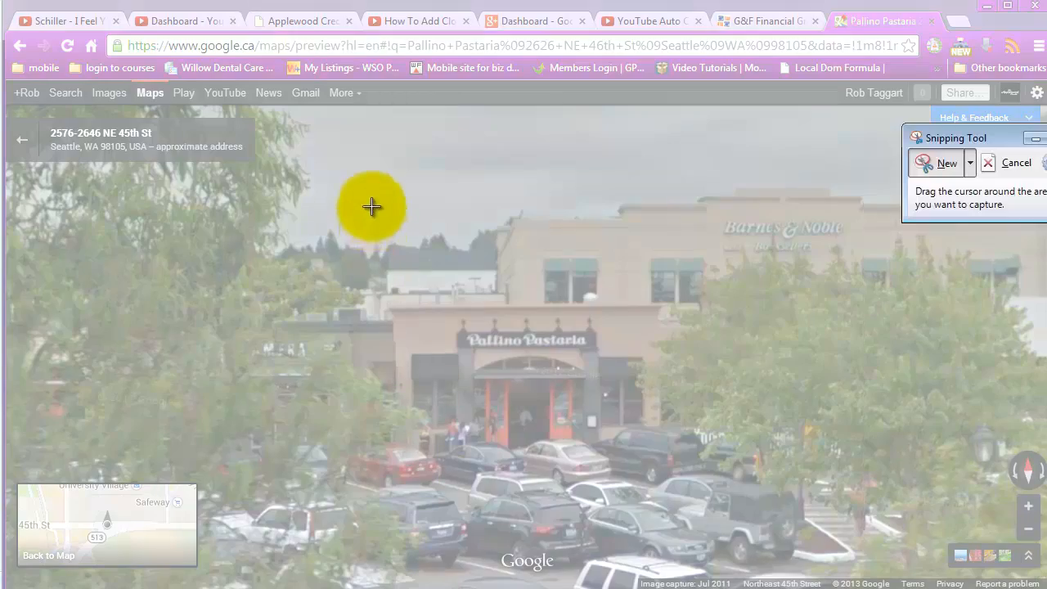
drag(375, 197, 760, 495)
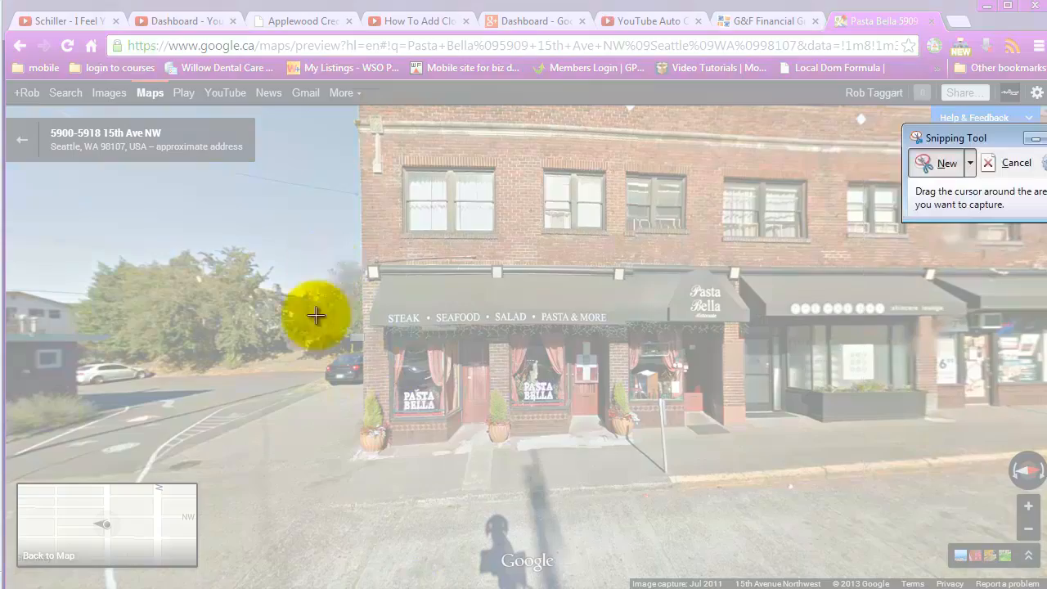
drag(348, 184, 760, 481)
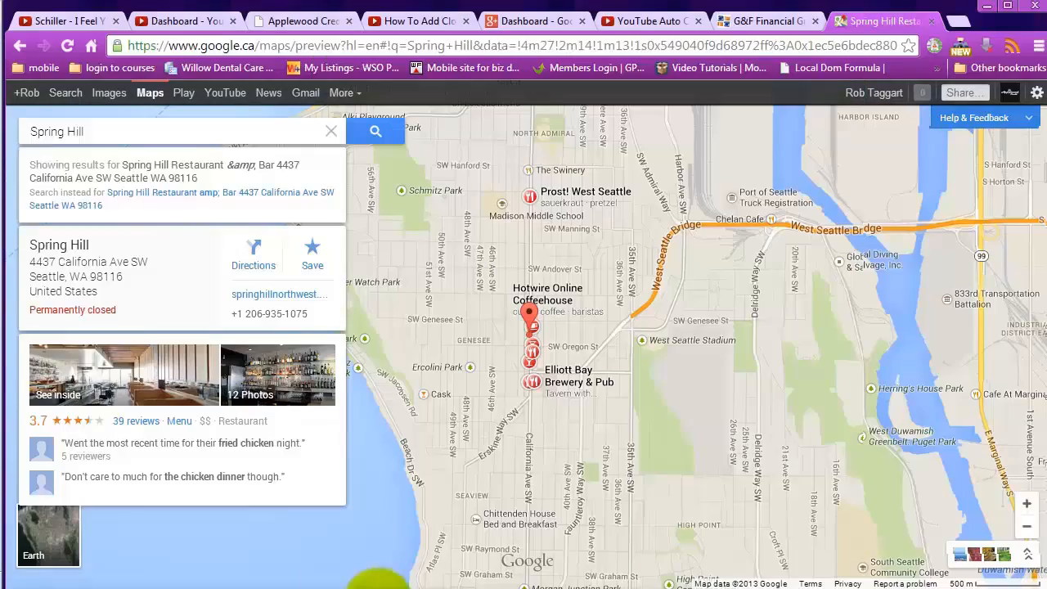
Check the Spring Hill listing's business status, then switch to Excel and enter closed in its map cell (O16)
triple_click(95, 309)
key(alt+Tab)
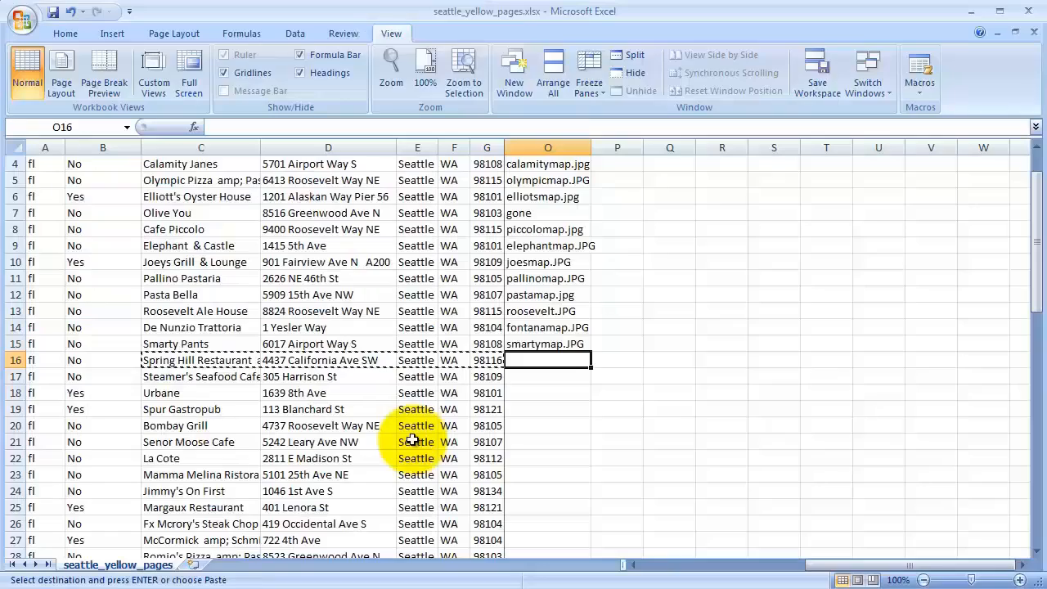
text(closed)
key(Return)
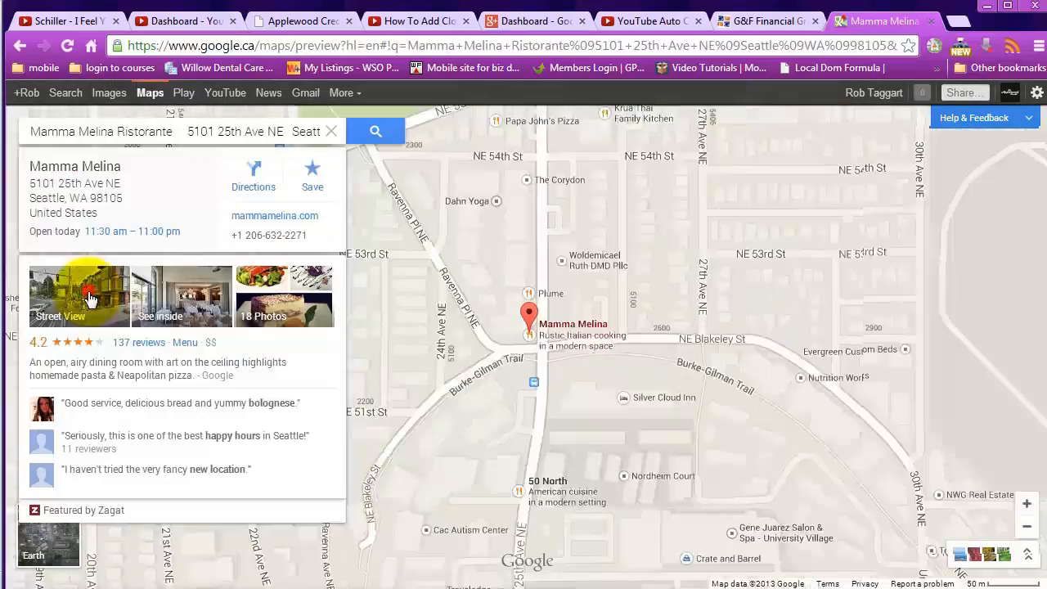
Open Street View for Mamma Melina, turn and zoom it toward the building, and open Street View for Jimmy's On First
click(89, 293)
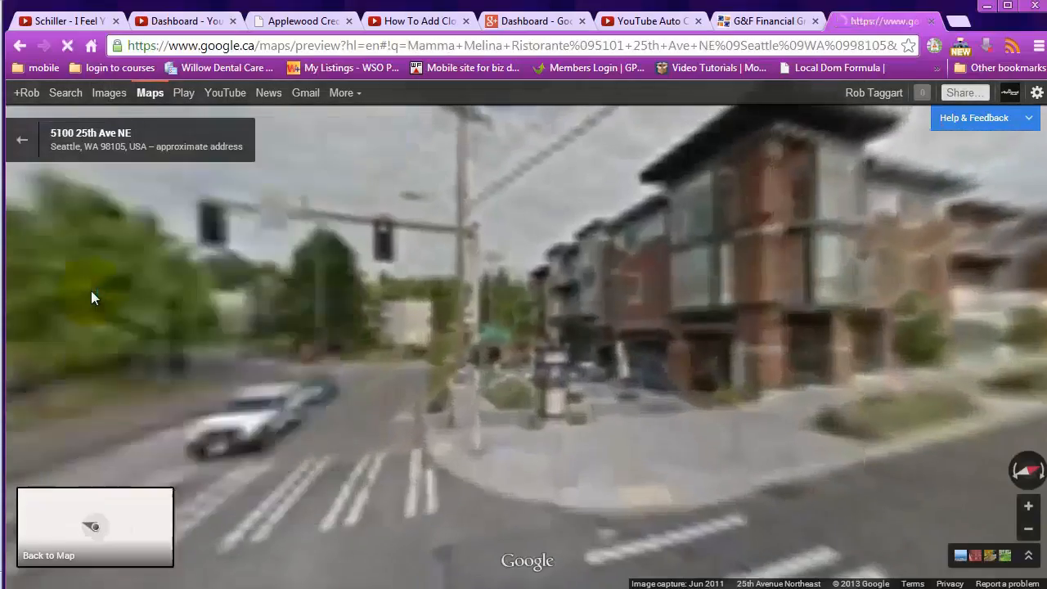
drag(670, 337, 432, 349)
scroll(482, 360, up, 3)
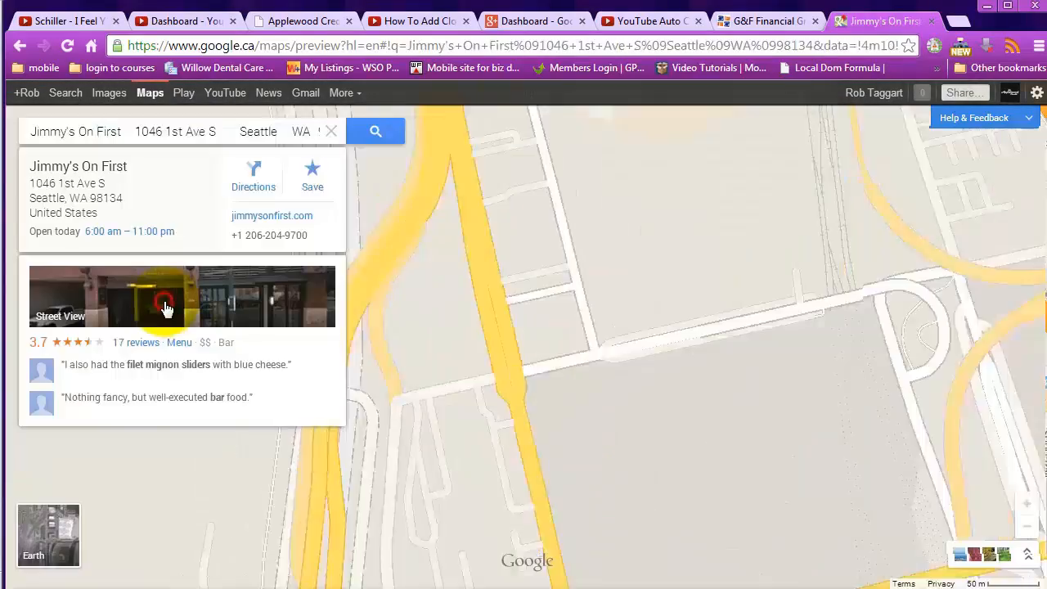
click(164, 304)
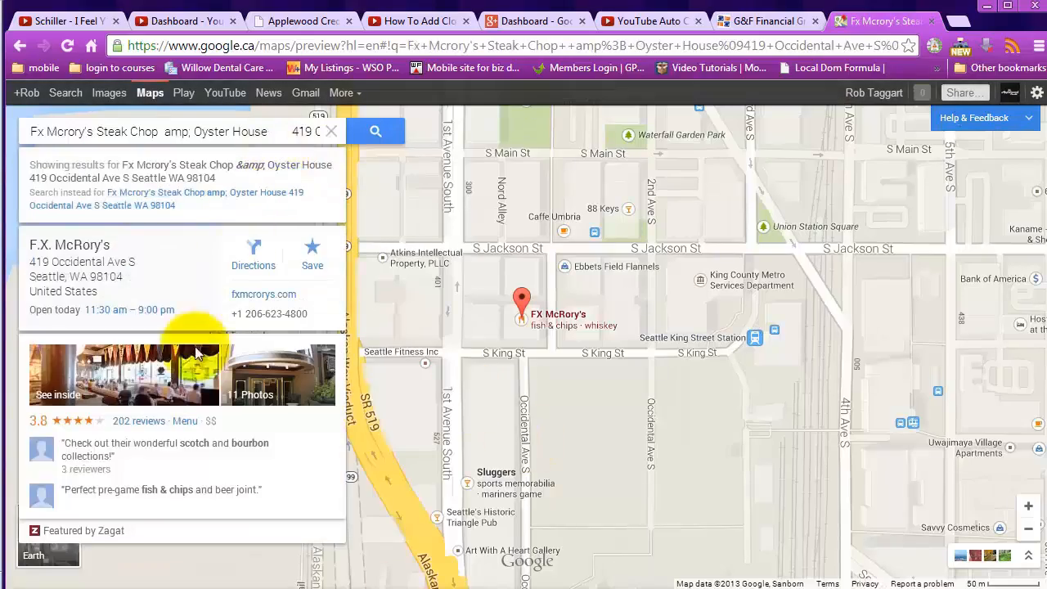
Browse the F.X. McRory's listing photos and adjust the Street View displays for Owl'n Thistle Irish Pub and Araya's Vegetarian Place
click(117, 374)
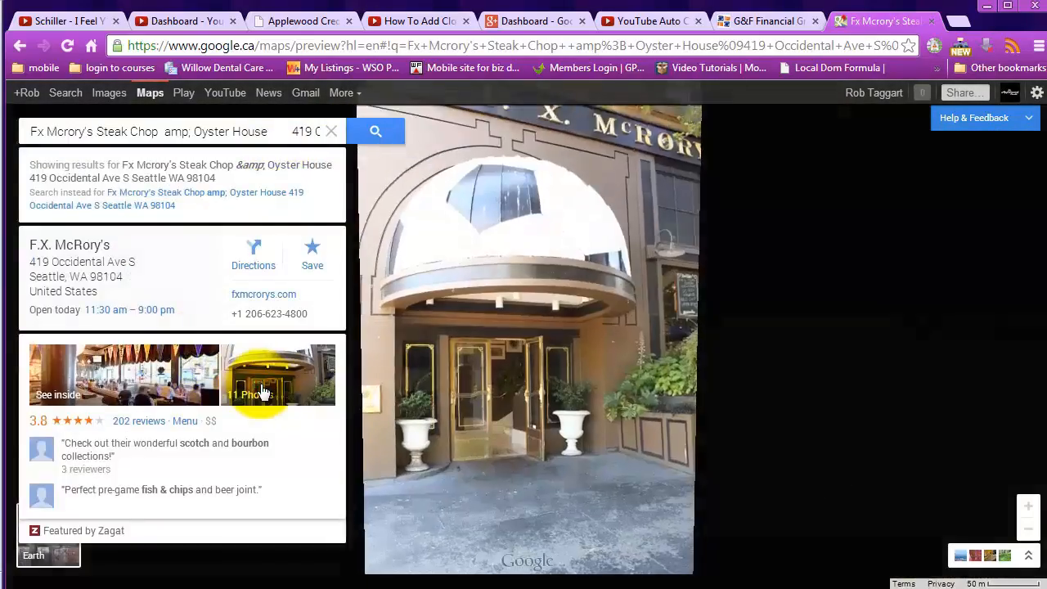
click(24, 143)
click(146, 351)
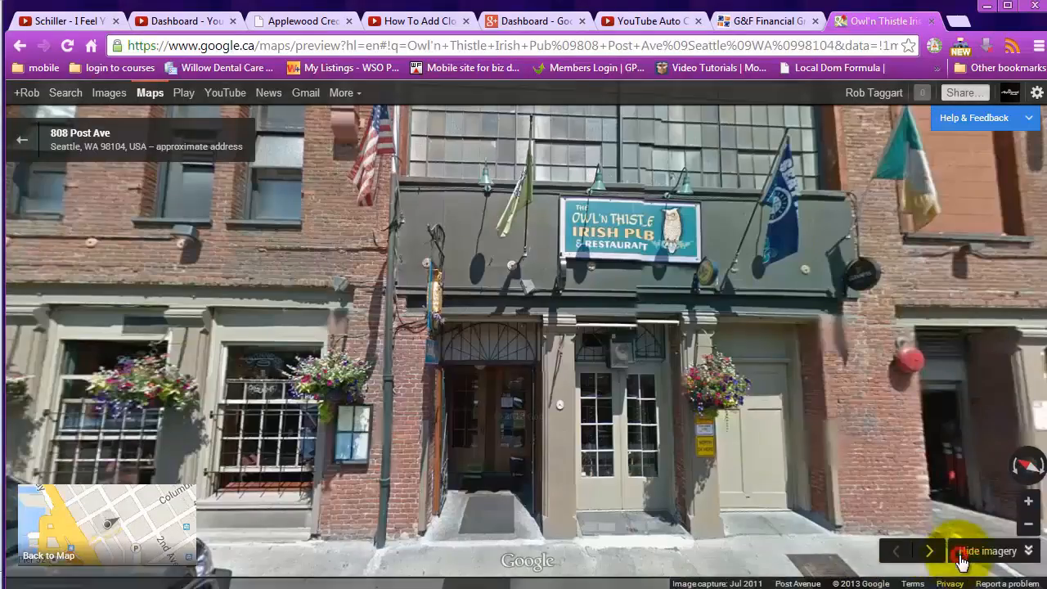
click(891, 544)
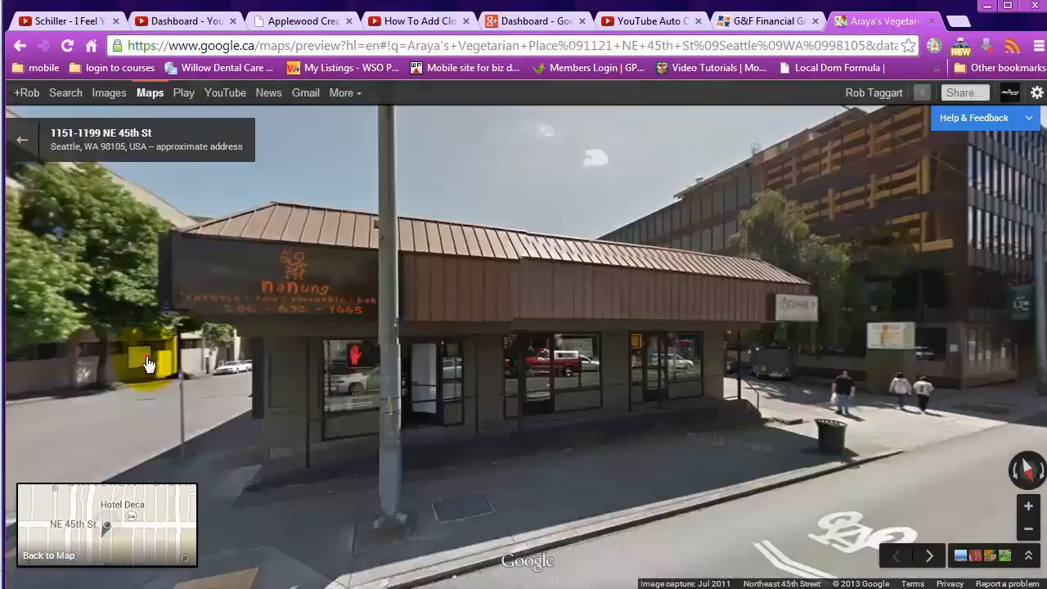
drag(148, 364, 114, 357)
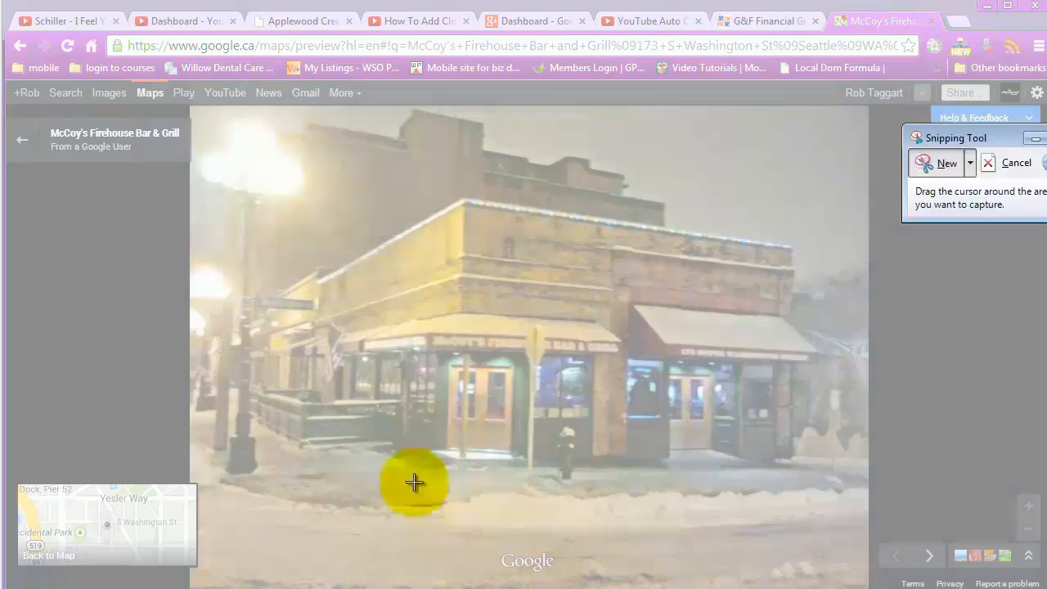
Capture McCoy's Firehouse, Mac's Smokehouse and Ivar's with Snipping Tool, also opening the listing photos for Aqua by El Gaucho
drag(354, 169, 871, 520)
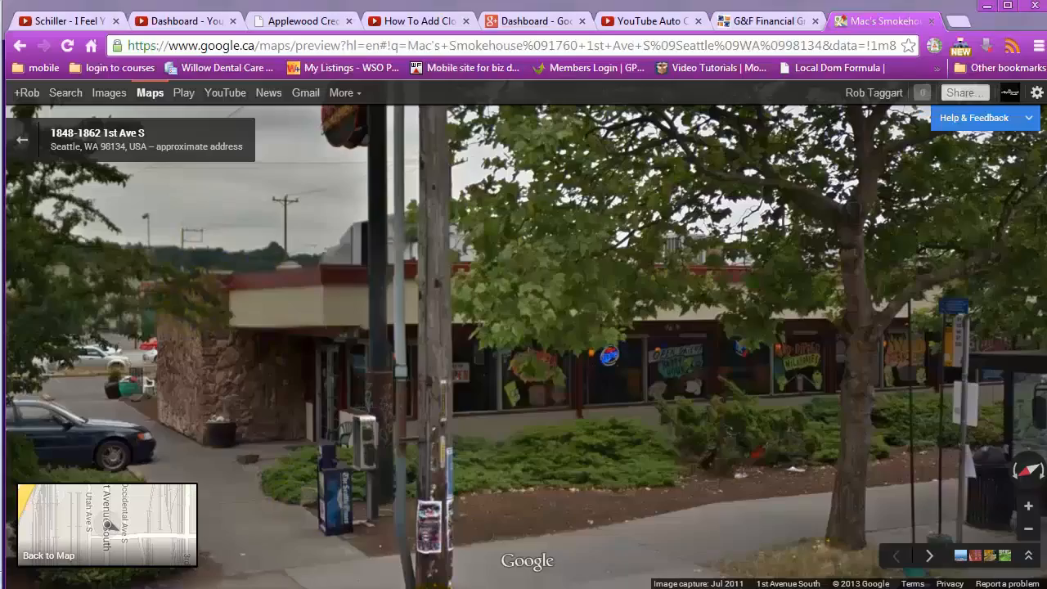
drag(217, 188, 665, 537)
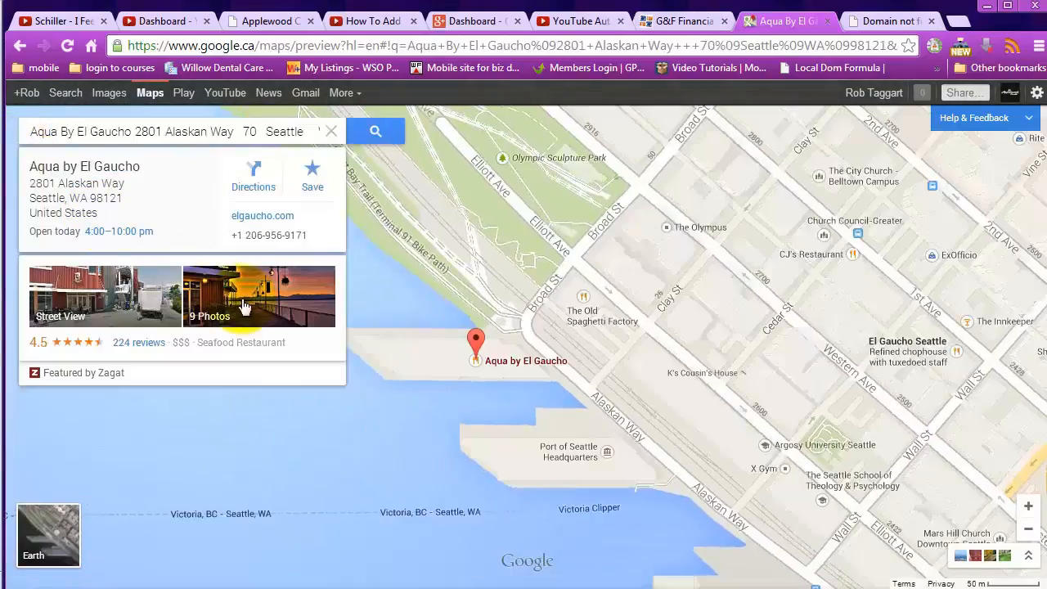
click(252, 312)
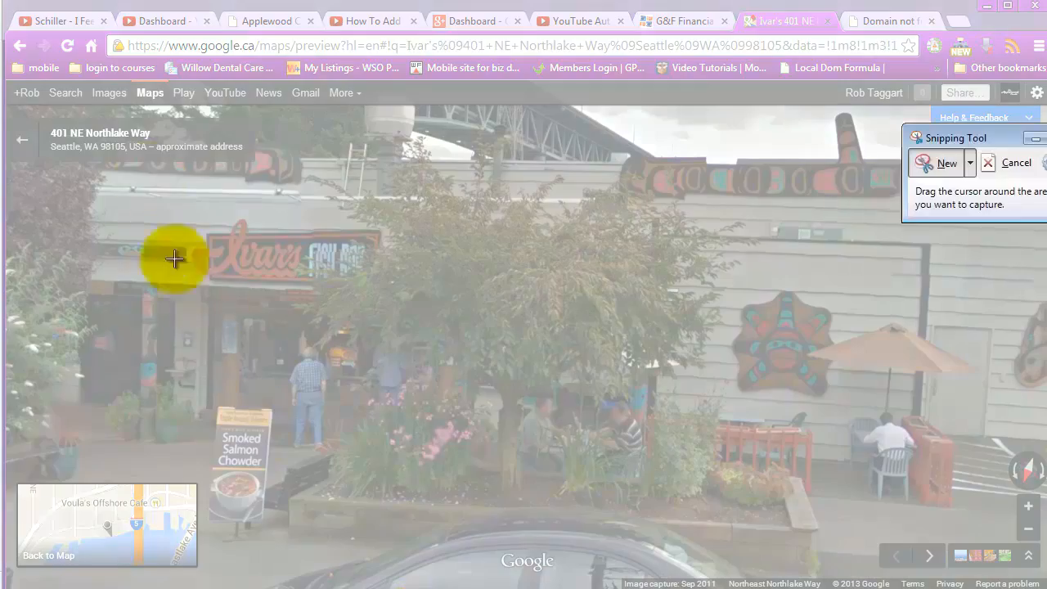
drag(117, 160, 627, 495)
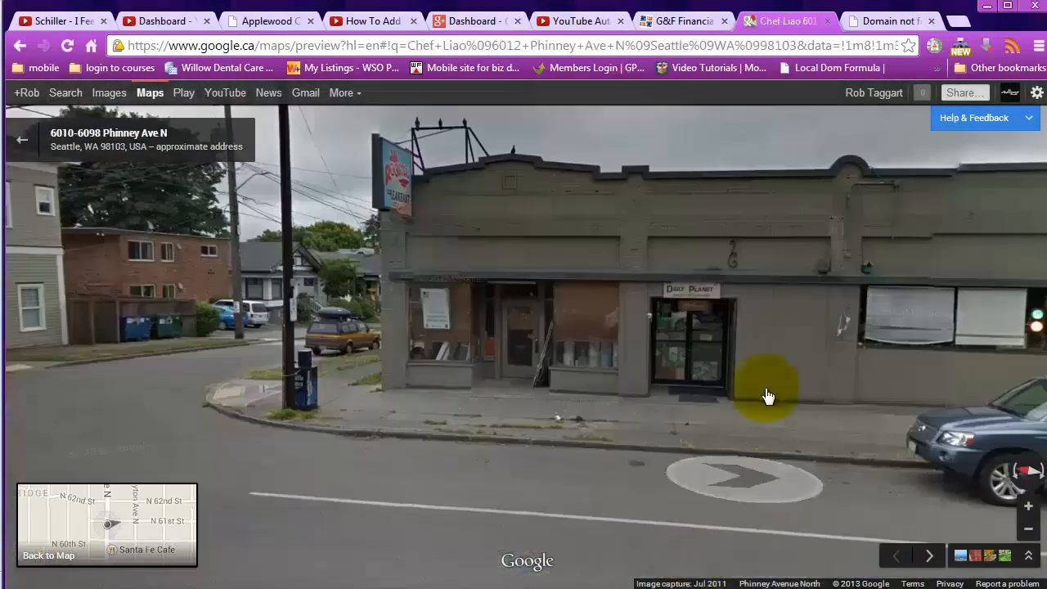
Turn the Phinney Ave N Street View along the block to Chef Liao and move in on its sign
drag(764, 397, 286, 397)
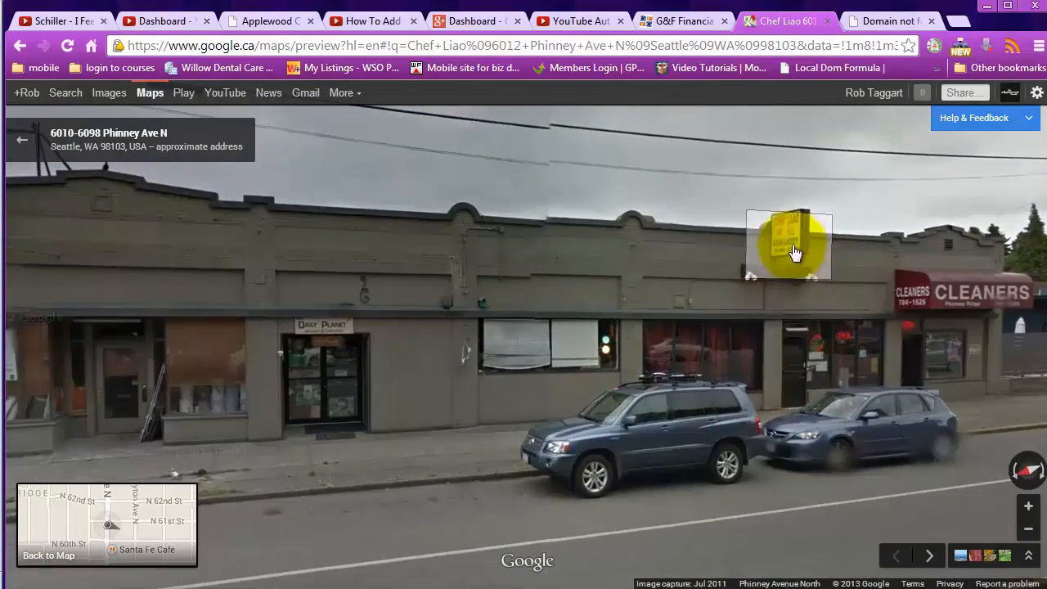
click(793, 252)
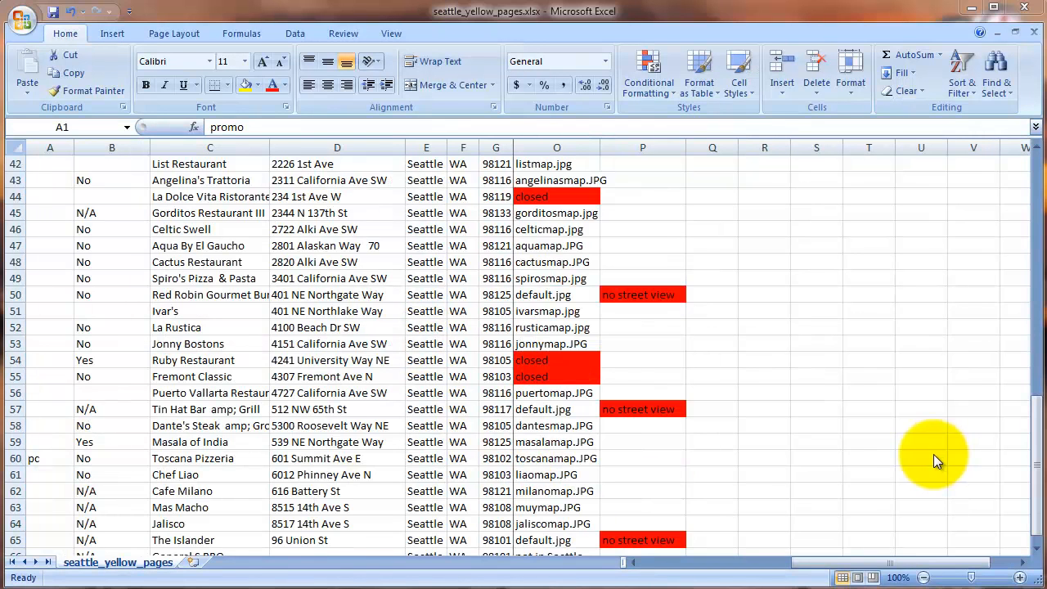
Review the map column entries throughout the Excel prospect list and select the Spring Hill Restaurant details in row 16
click(1037, 466)
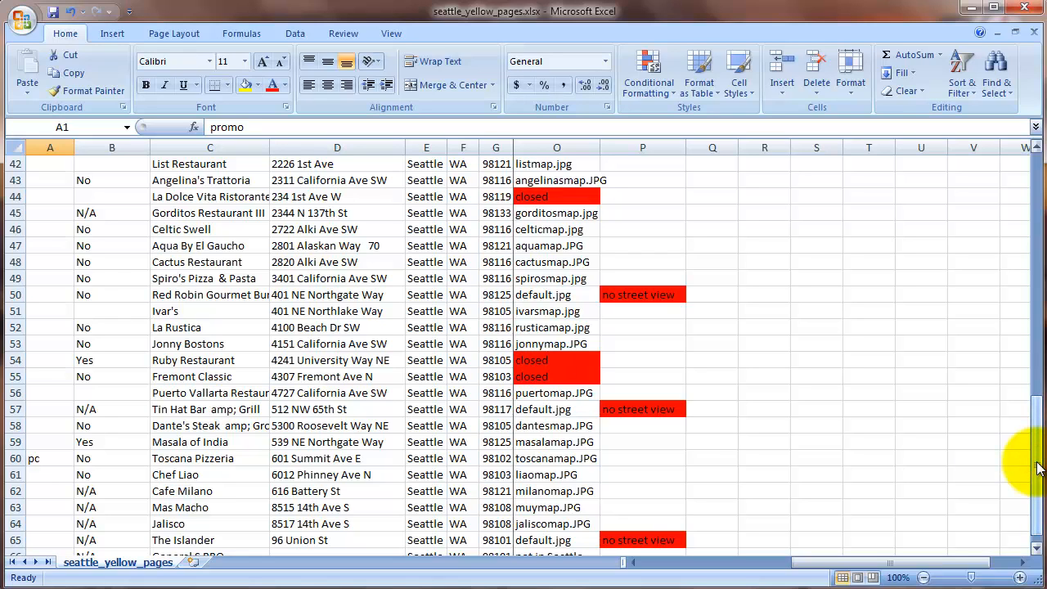
mouse_move(1037, 466)
mouse_down()
mouse_move(1037, 409)
mouse_move(1037, 482)
mouse_up()
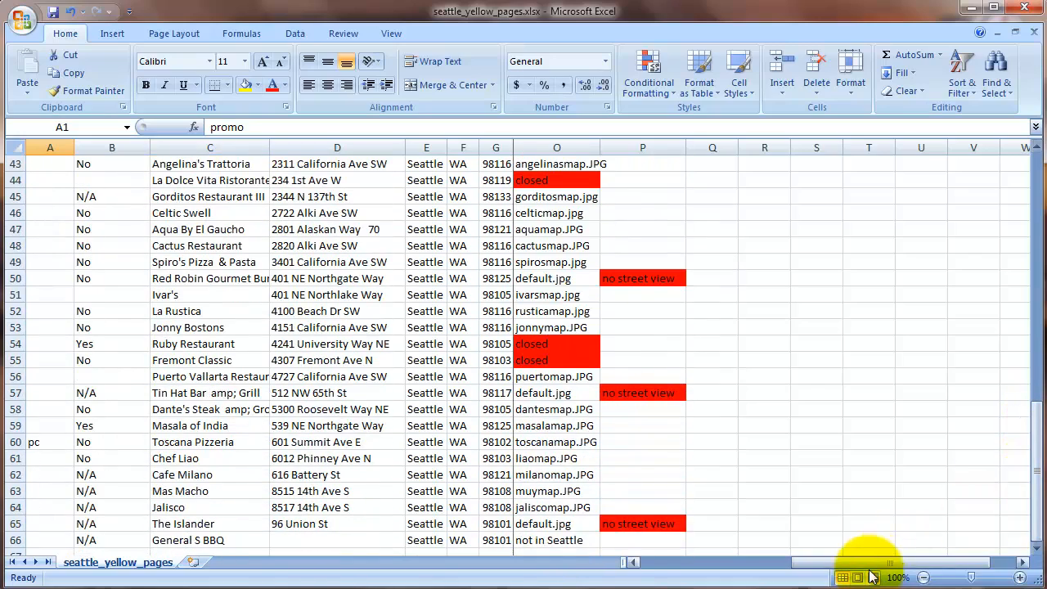
mouse_move(867, 563)
mouse_down()
mouse_move(829, 571)
mouse_move(871, 564)
mouse_up()
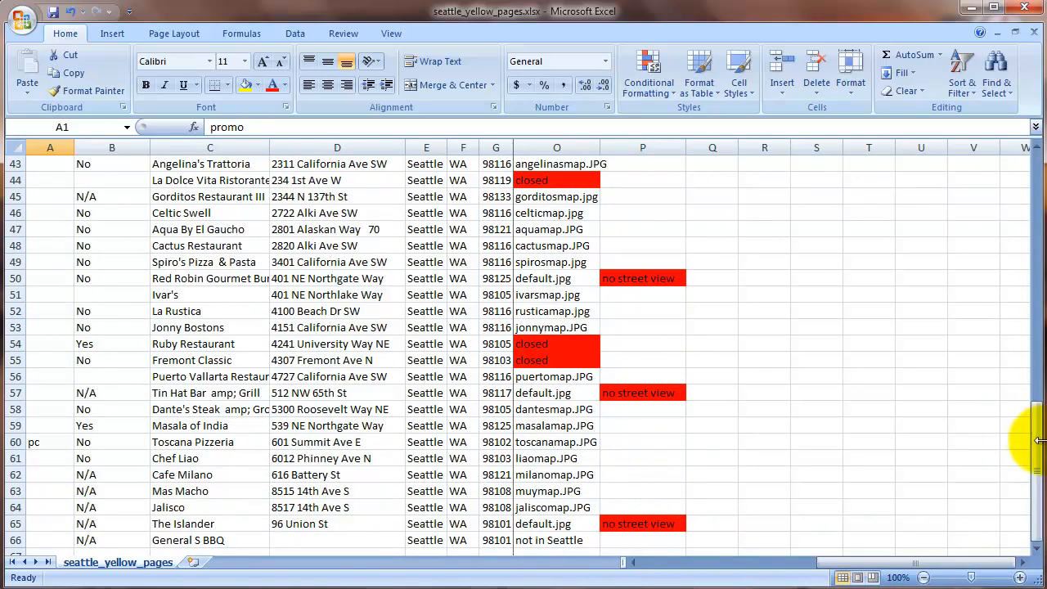
drag(1029, 438, 1038, 200)
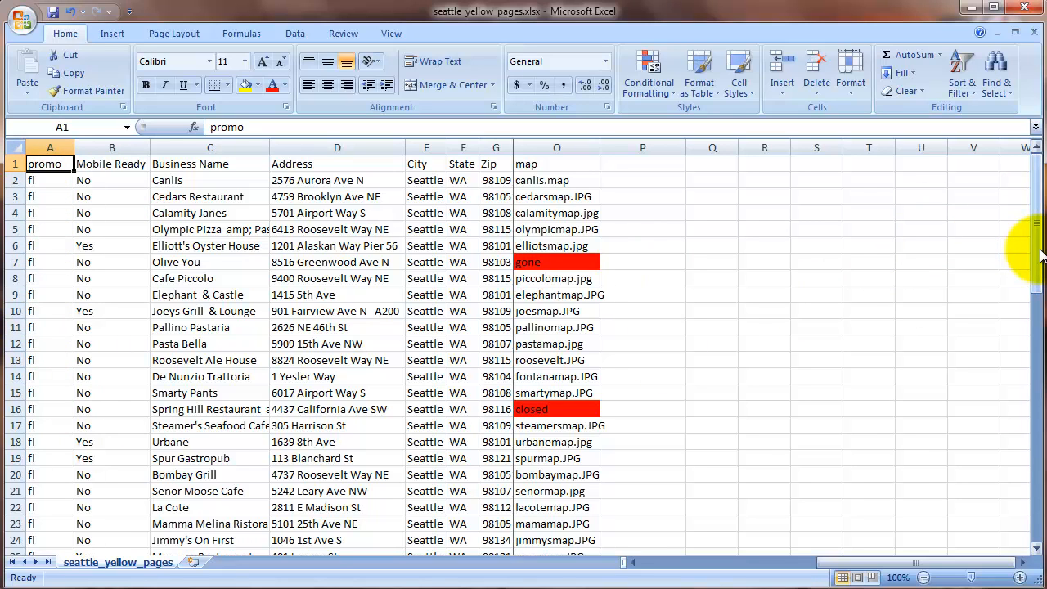
drag(1039, 254, 1029, 479)
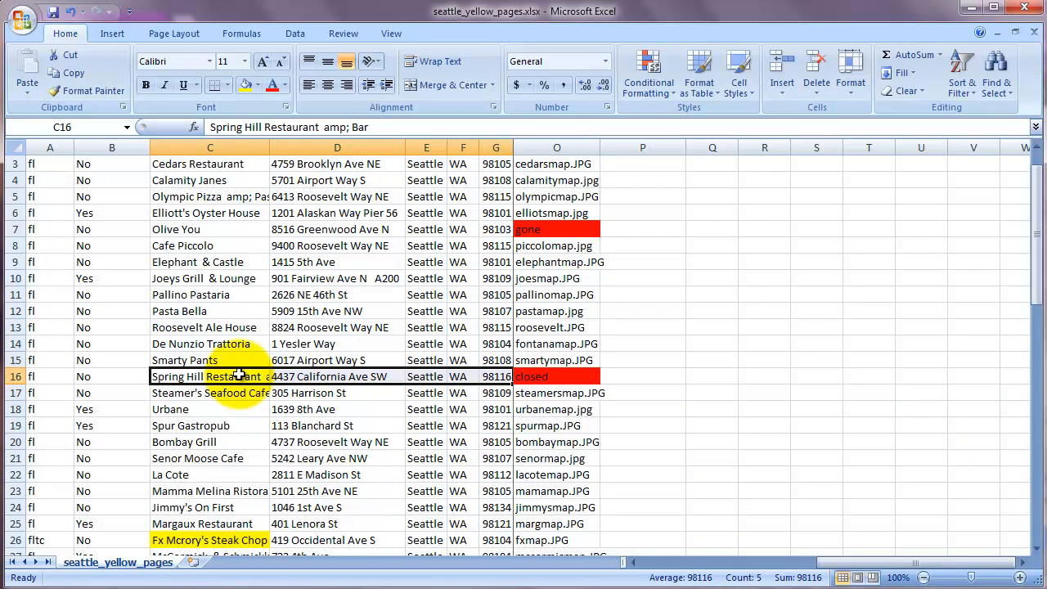
drag(238, 375, 495, 378)
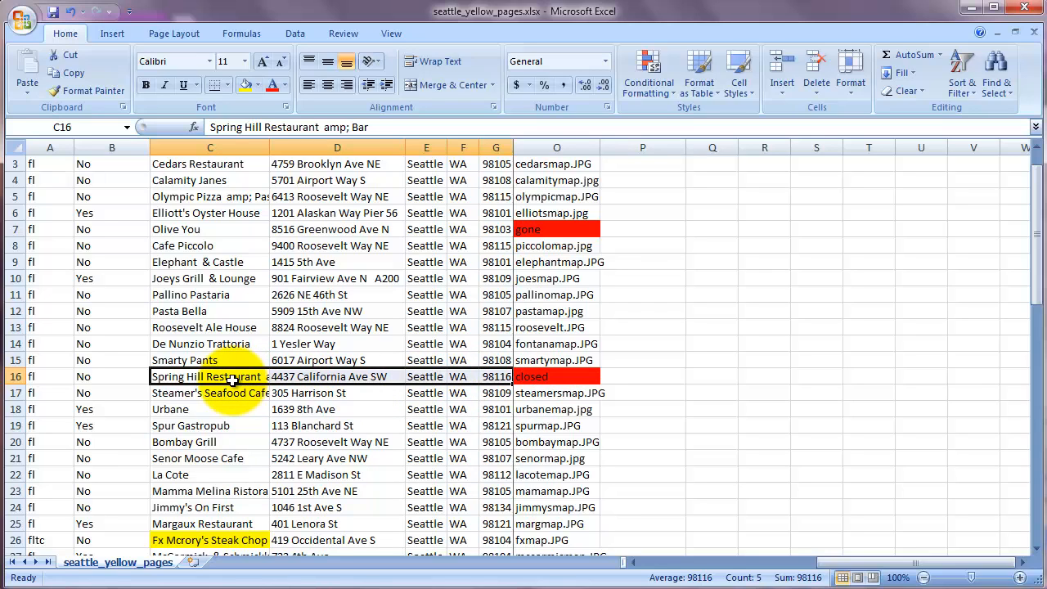
Search Google Maps for Spring Hill Restaurant & Bar using the name and address details taken from row 16 of the spreadsheet
key(ctrl+x)
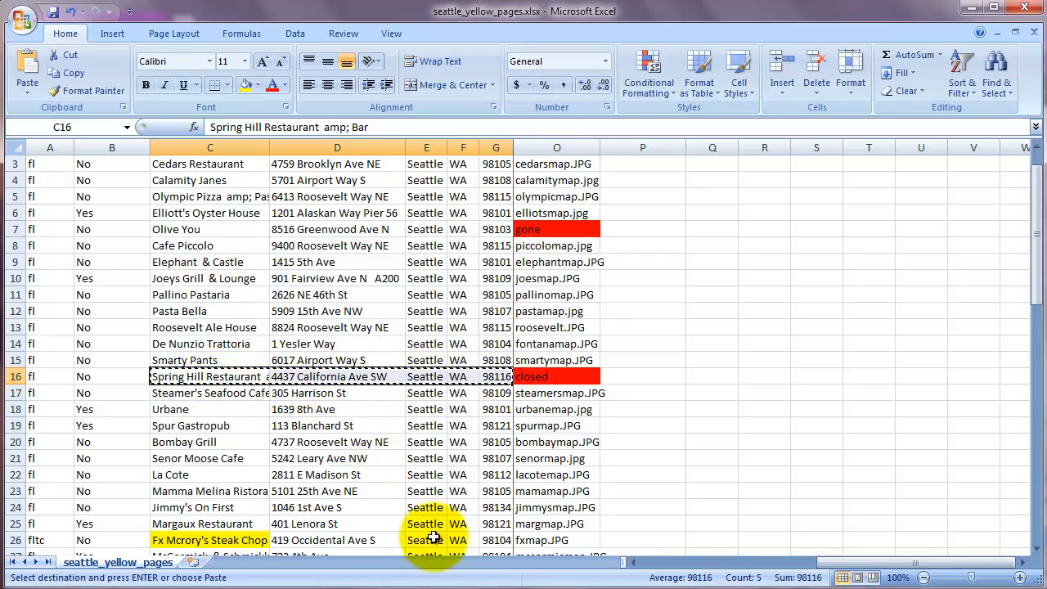
click(395, 582)
click(71, 130)
key(ctrl+v)
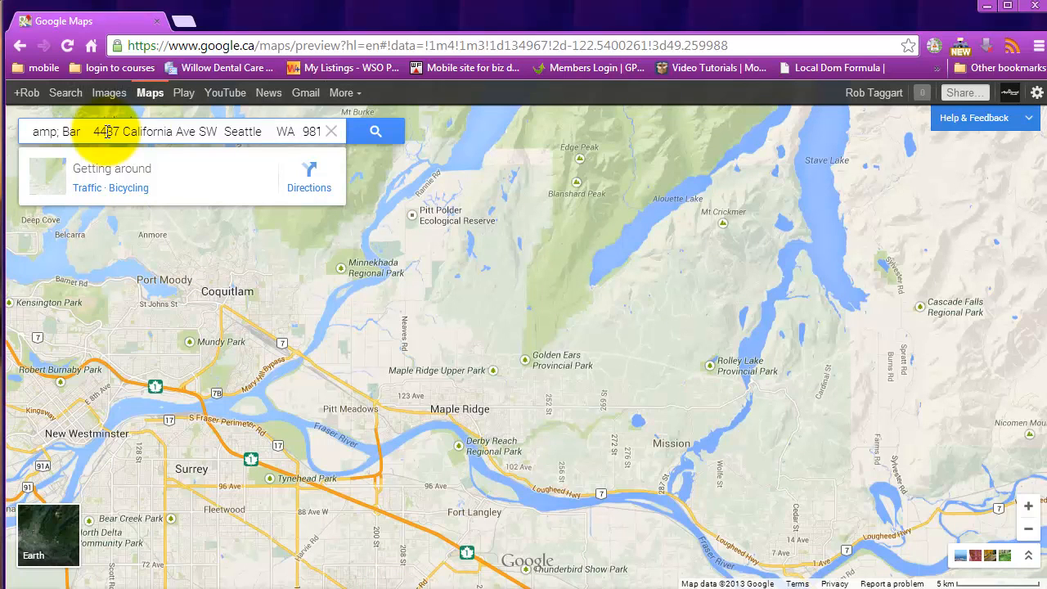
click(374, 137)
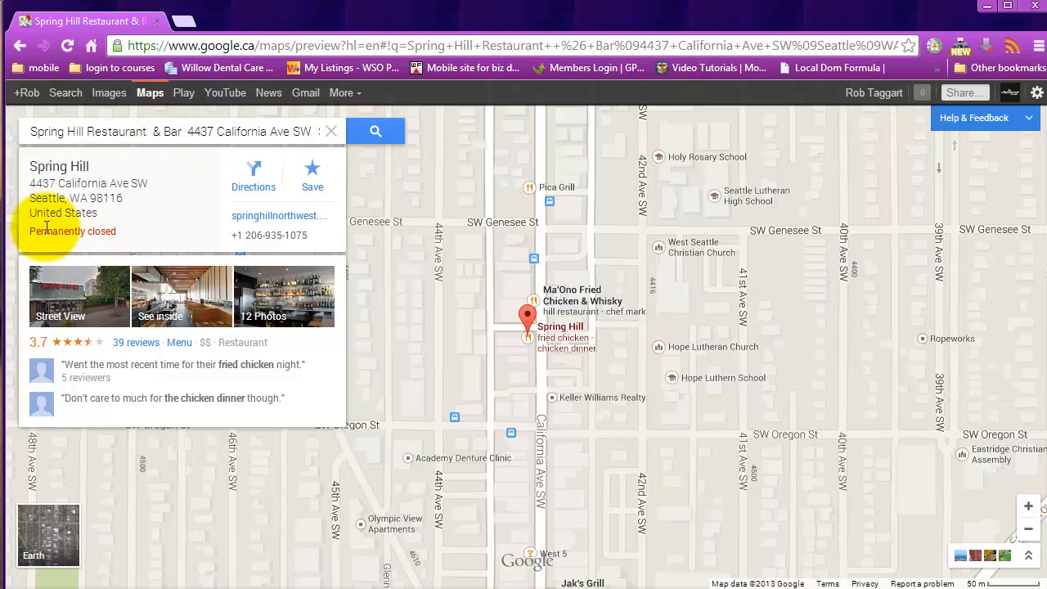
Highlight the business status line in the Spring Hill listing and leave the Maps window
drag(31, 232, 117, 232)
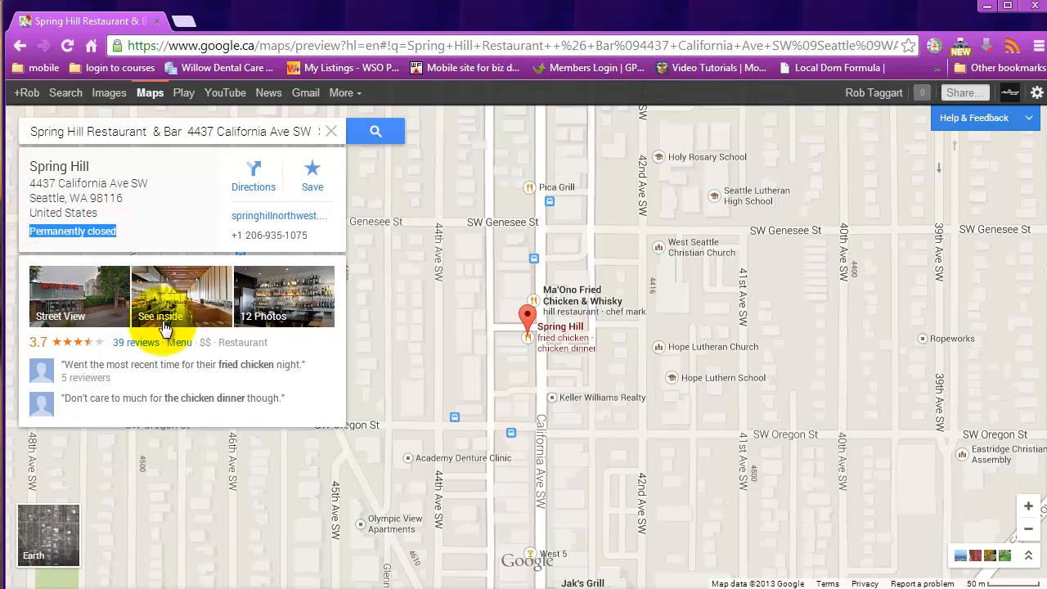
click(139, 229)
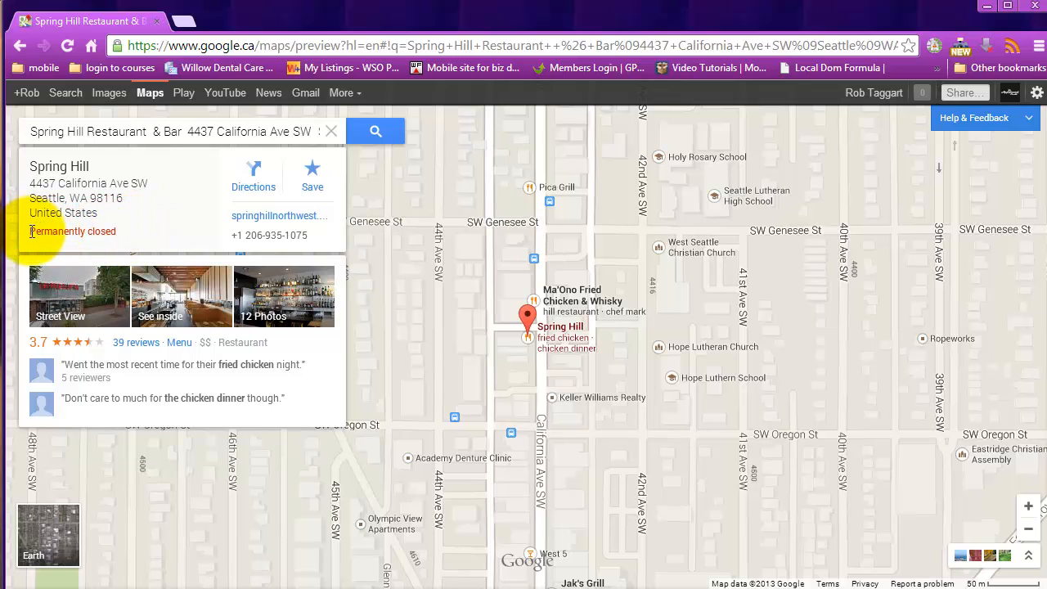
drag(30, 233, 124, 233)
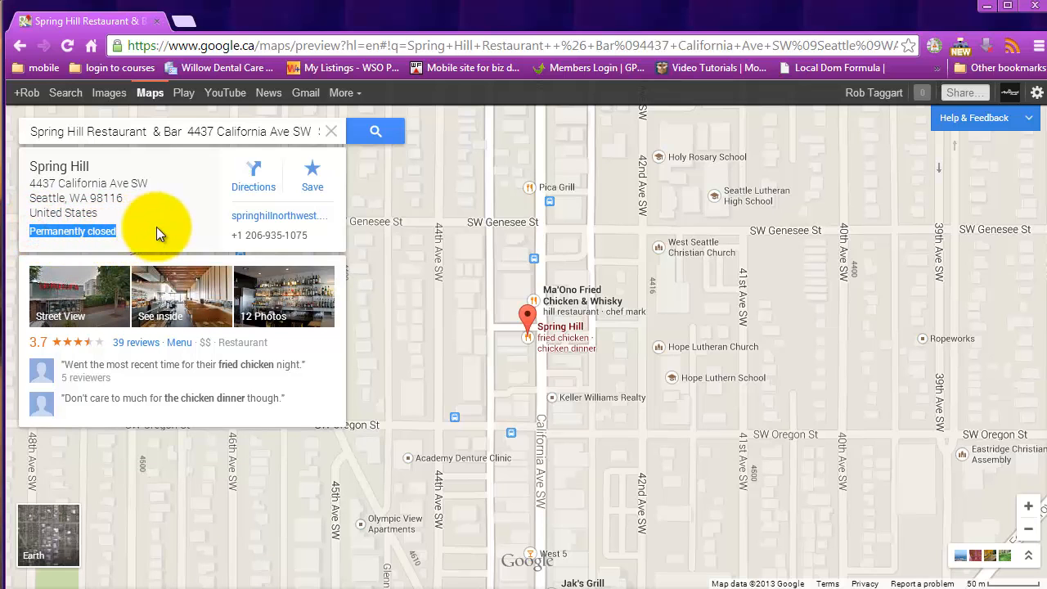
key(alt+Tab)
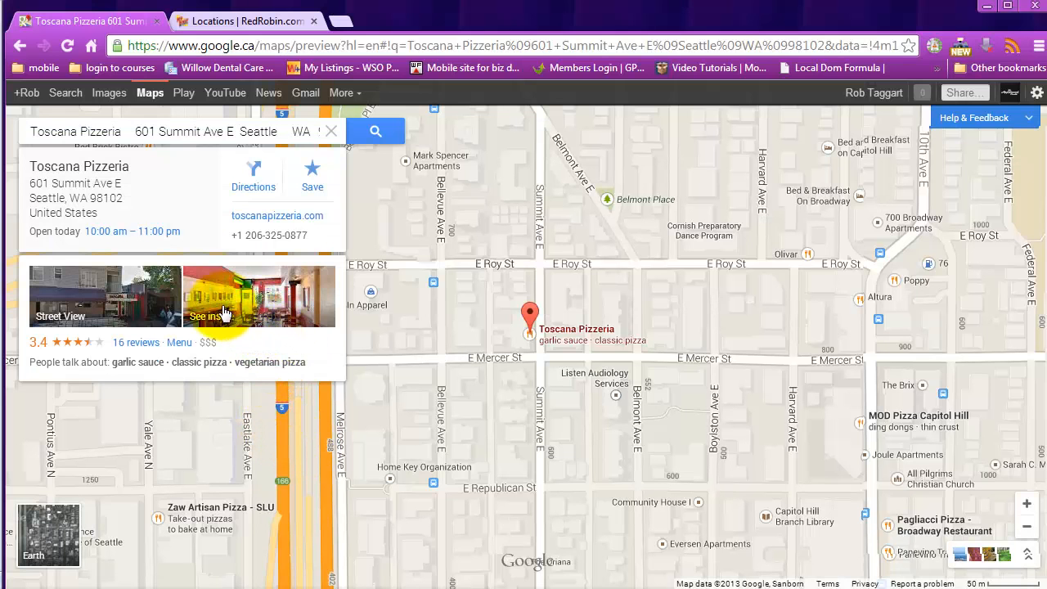
View Toscana Pizzeria's Street View and interior imagery in Google Maps, and snip the central part of the dining room view
click(127, 305)
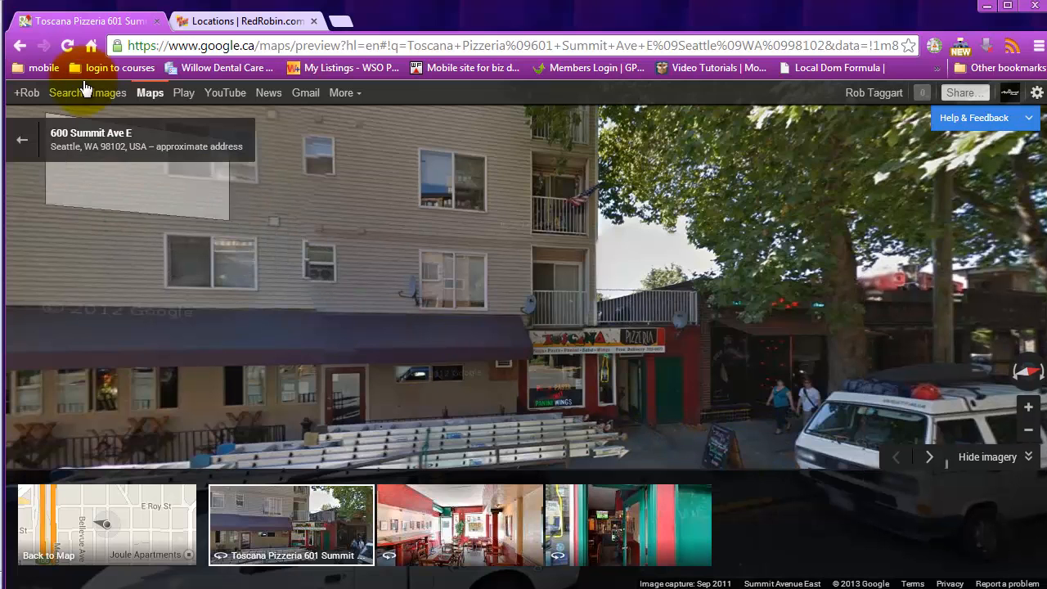
click(14, 51)
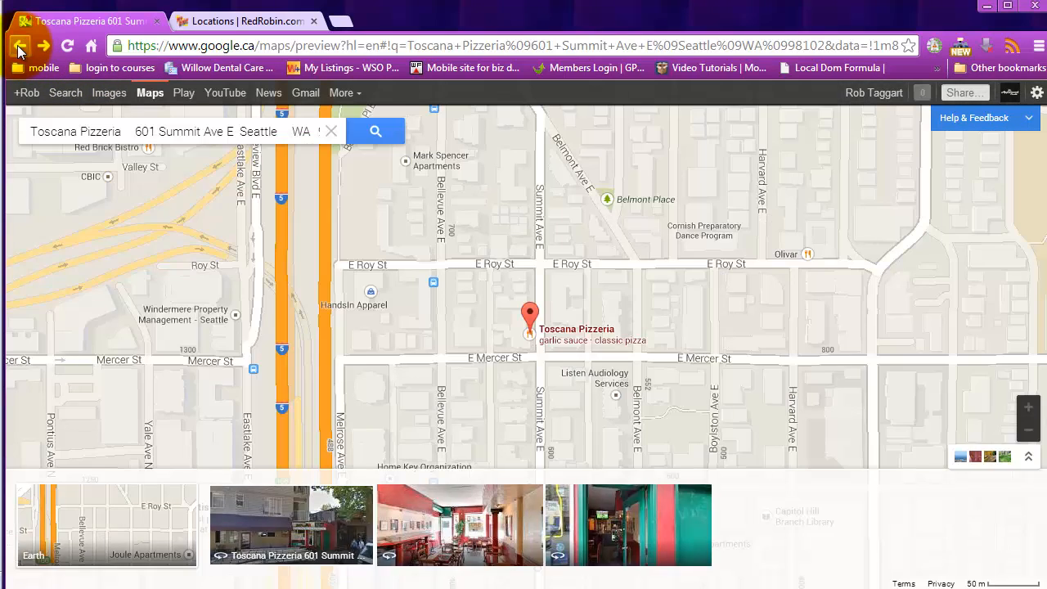
click(239, 292)
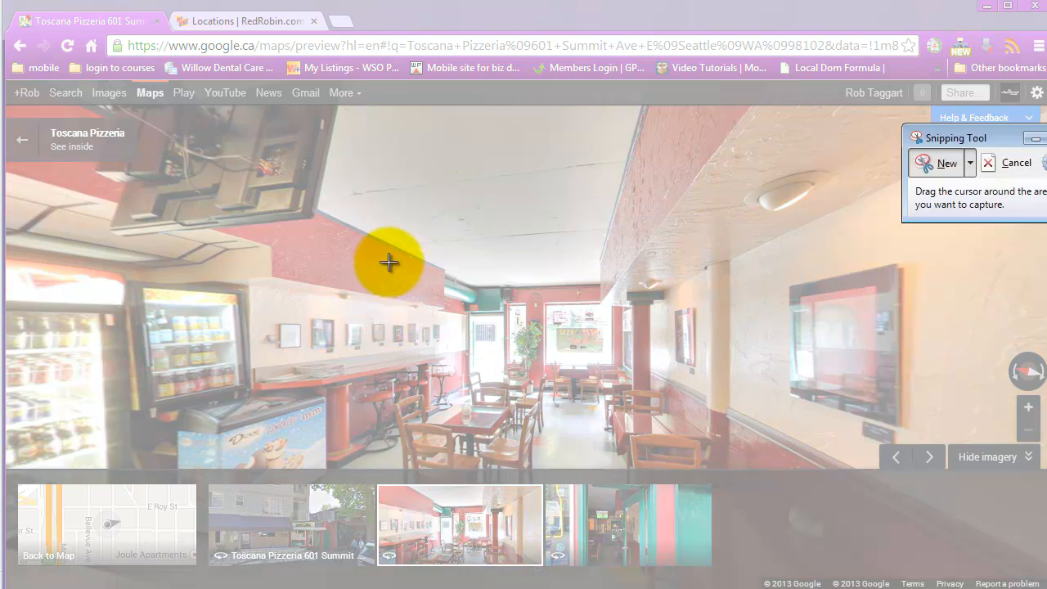
drag(389, 255, 793, 468)
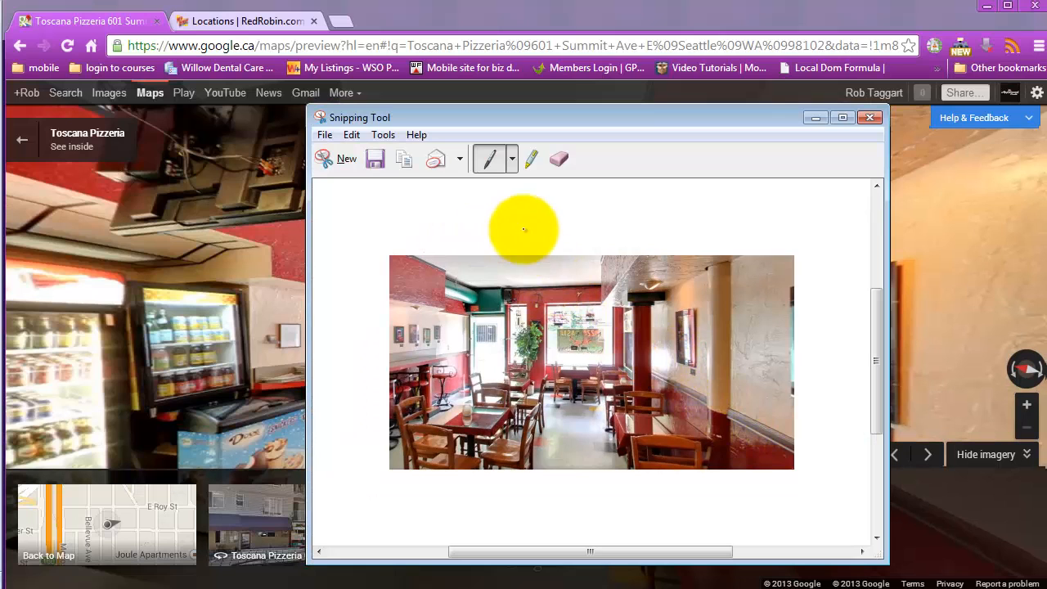
Start saving the dining room snip in the map folder with the file name toscanamap.JPG and select that name for copying
click(324, 133)
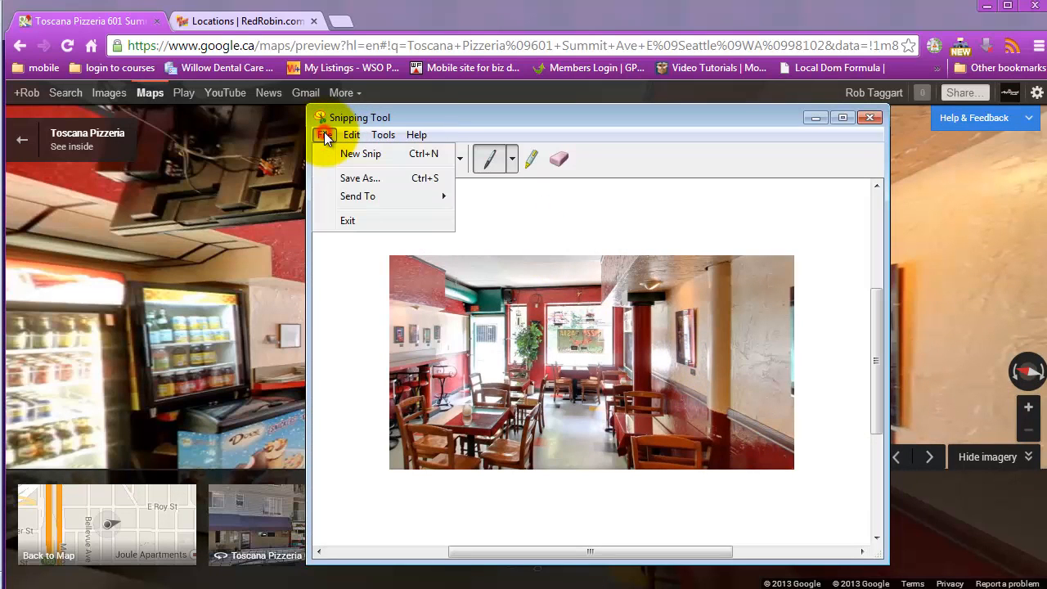
click(355, 177)
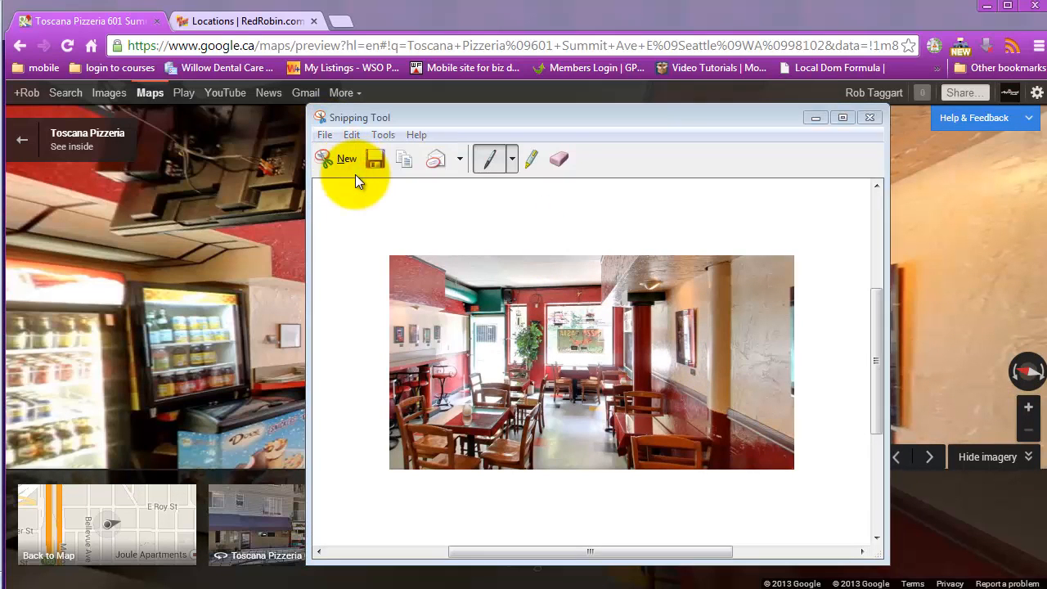
click(885, 350)
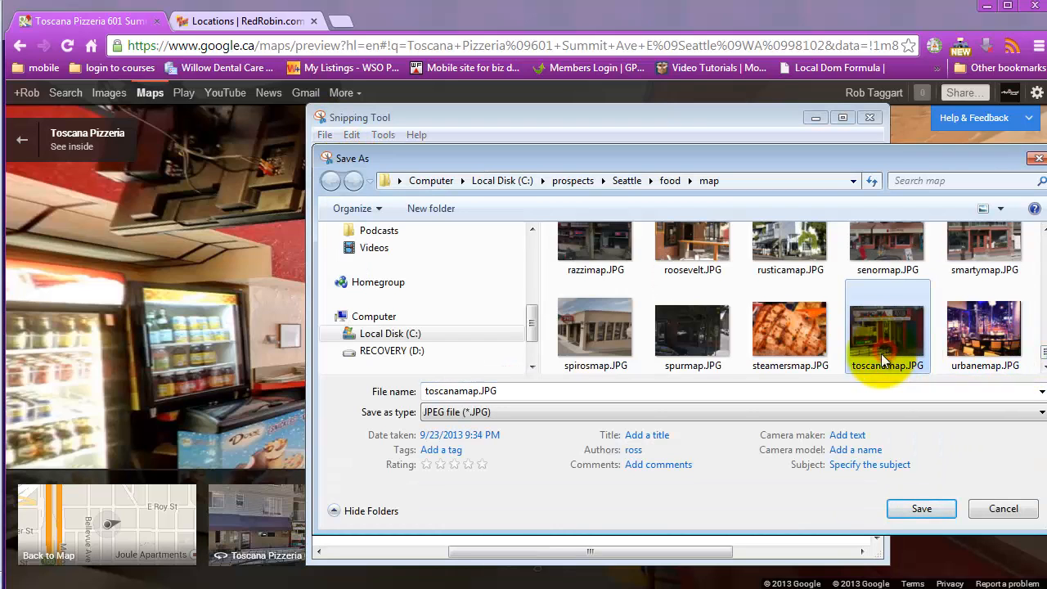
double_click(424, 392)
click(425, 393)
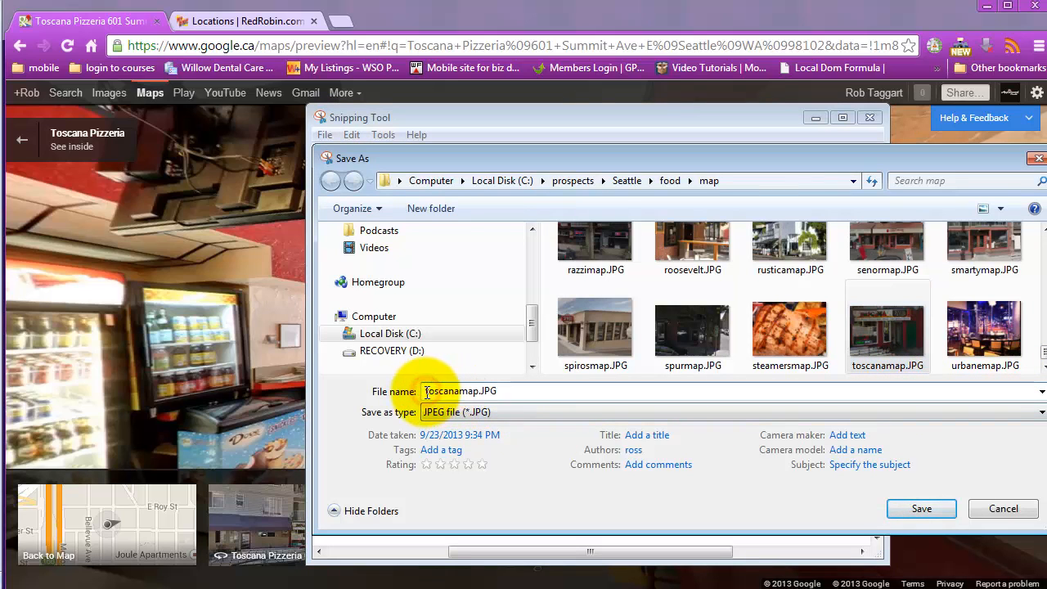
double_click(426, 392)
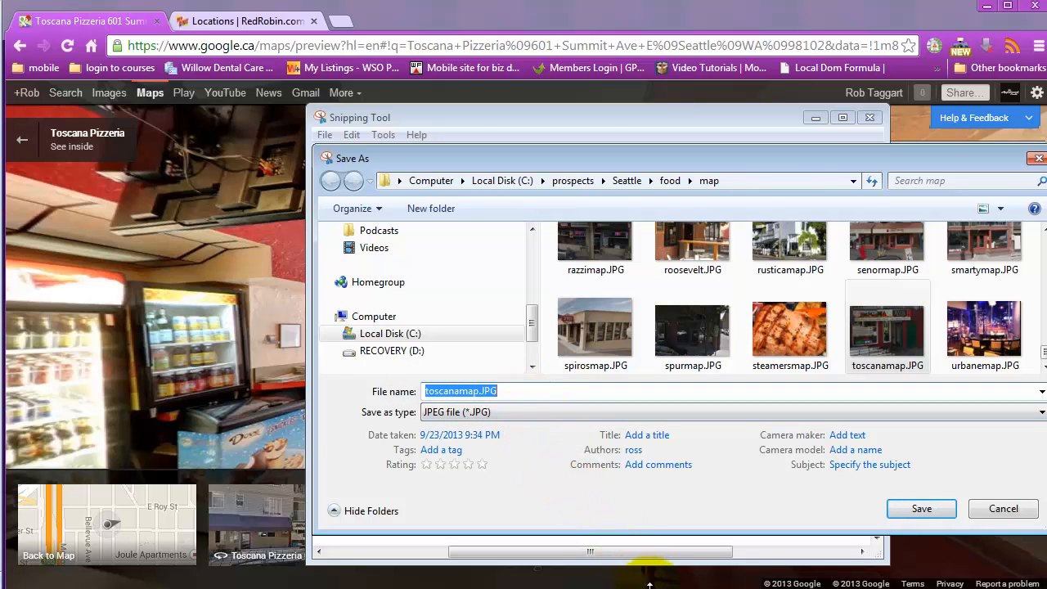
Switch to Excel and paste the file name toscanamap.JPG into cell O60 for Toscana Pizzeria
key(alt+Tab)
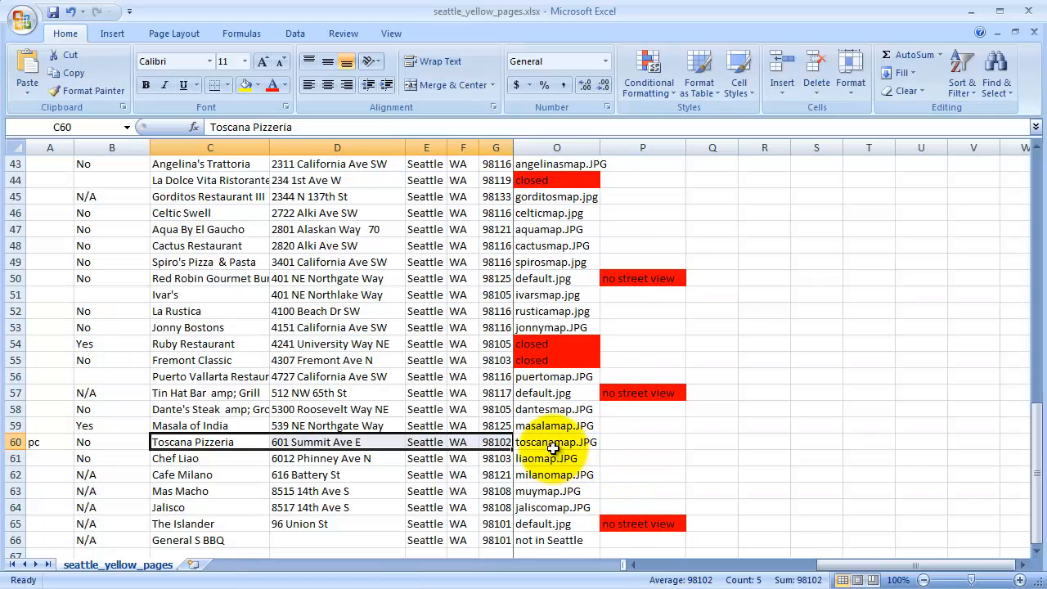
click(554, 443)
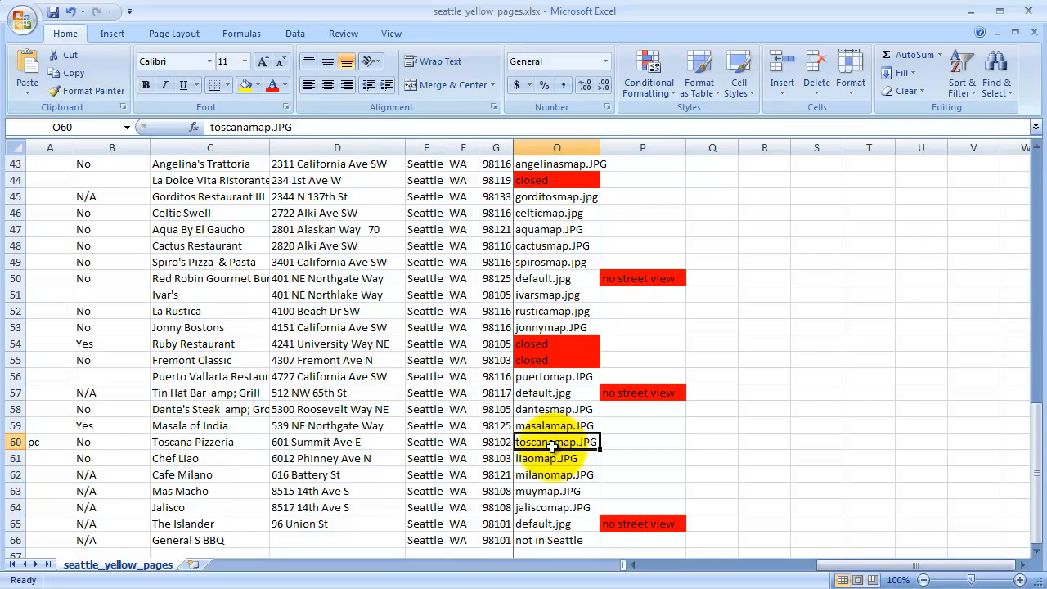
key(ctrl+v)
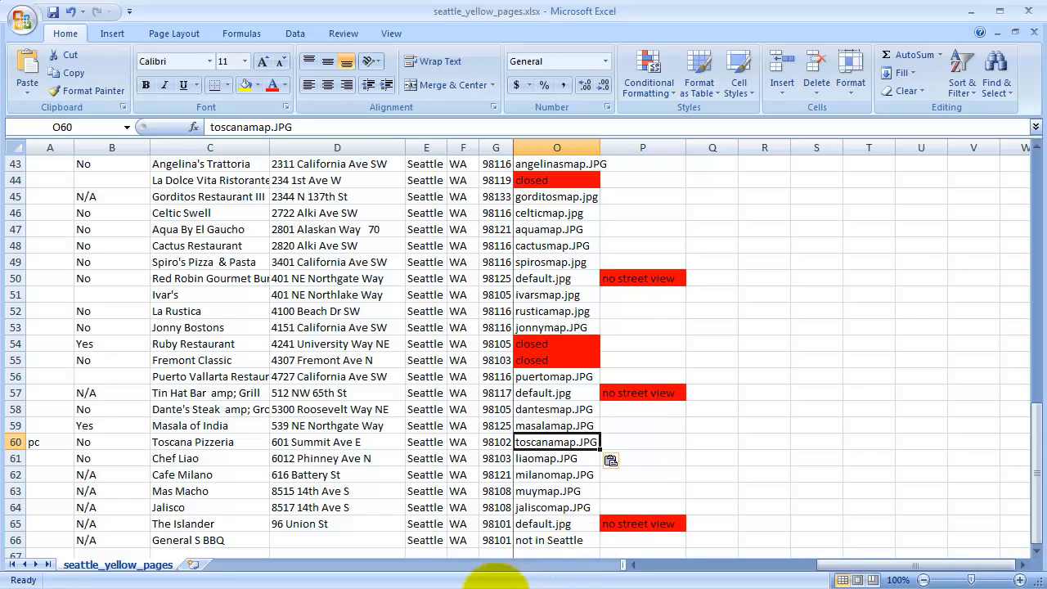
Return to the pending save, store the snip as toscanamap.JPG and close Snipping Tool
click(422, 582)
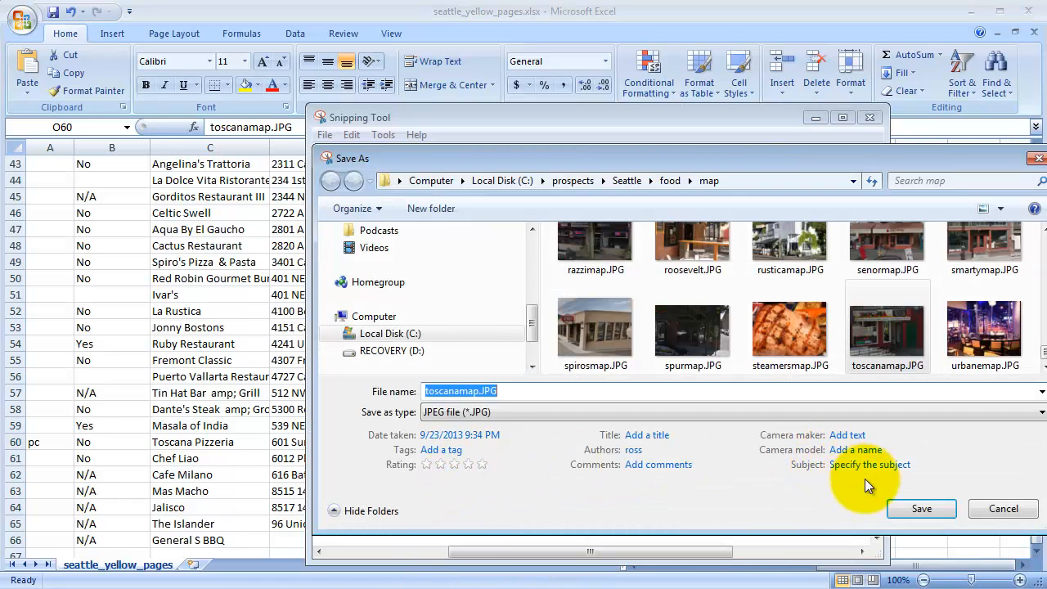
click(914, 509)
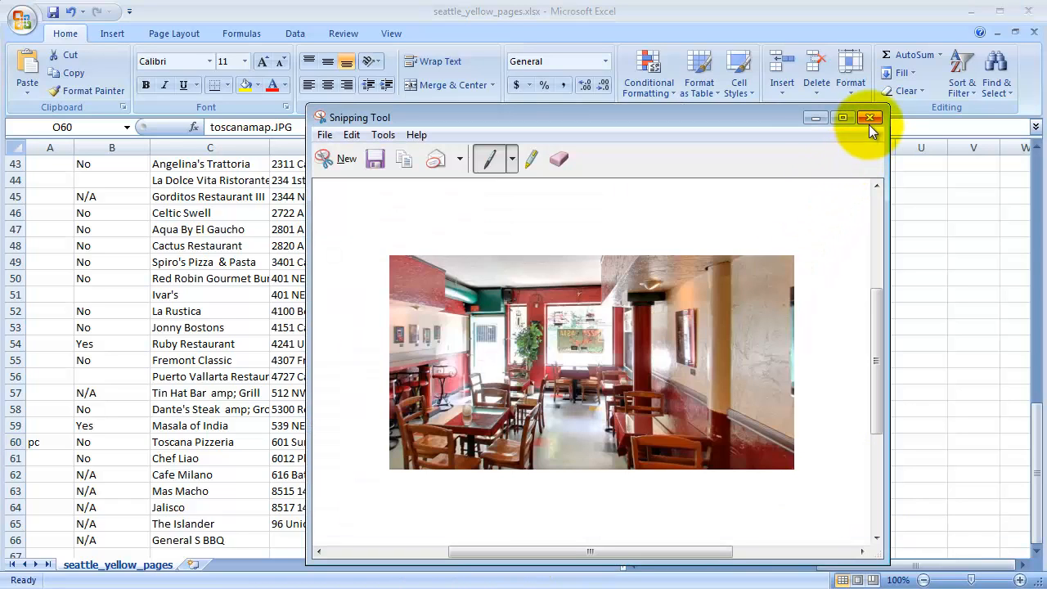
click(870, 119)
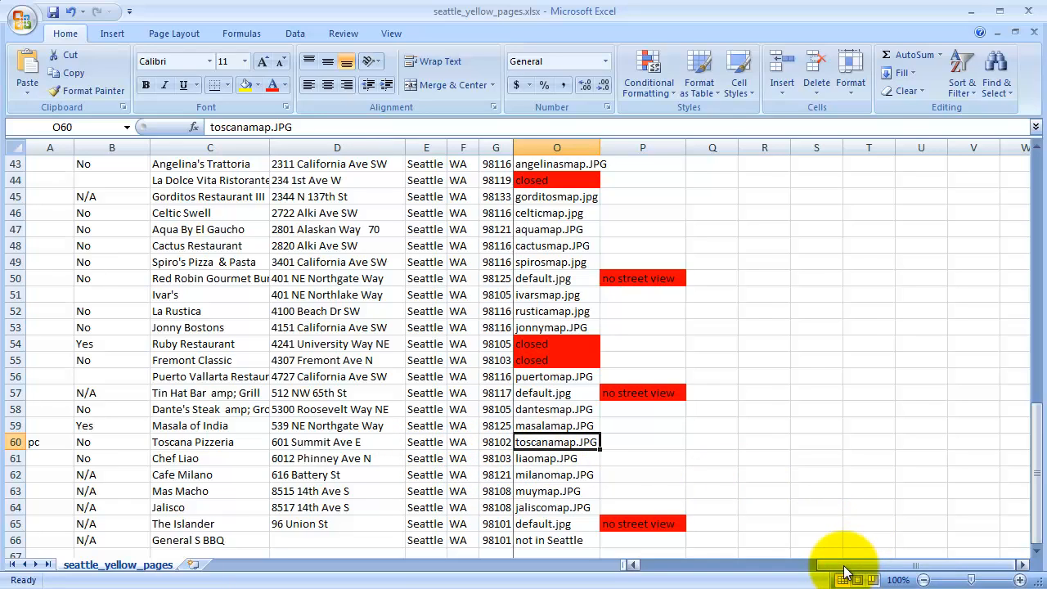
Rename the promo column heading in cell A1 to YP flyer
drag(846, 568, 619, 561)
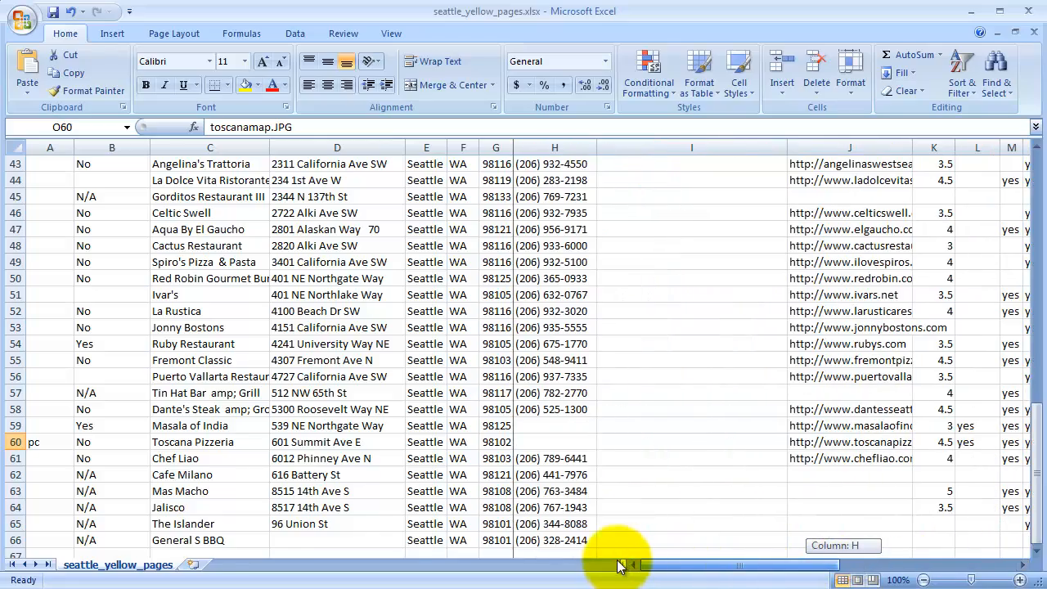
scroll(143, 289, up, 2)
scroll(143, 289, up, 7)
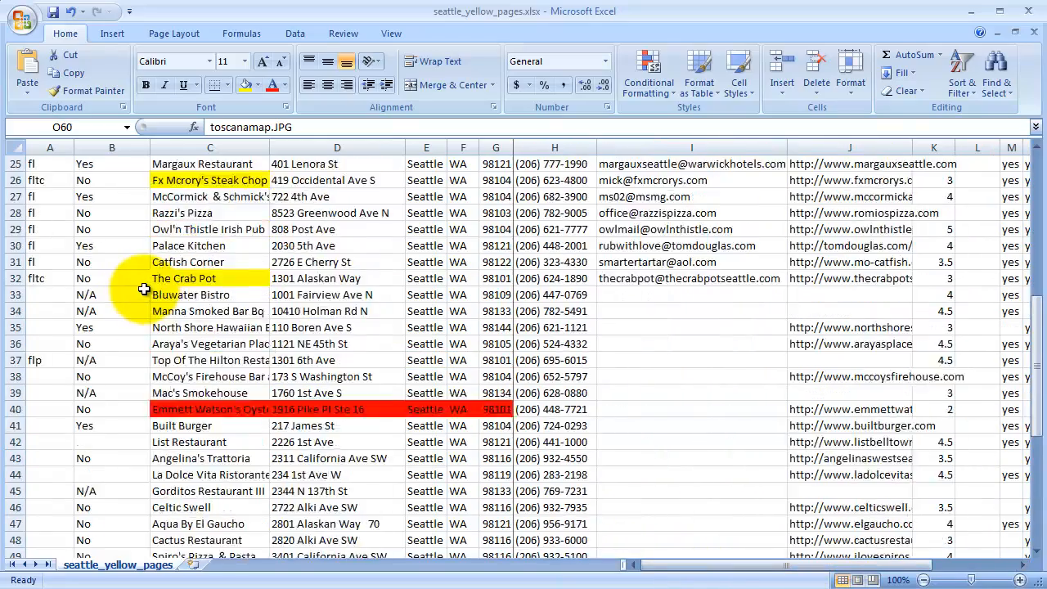
scroll(144, 289, down, 3)
scroll(143, 289, up, 8)
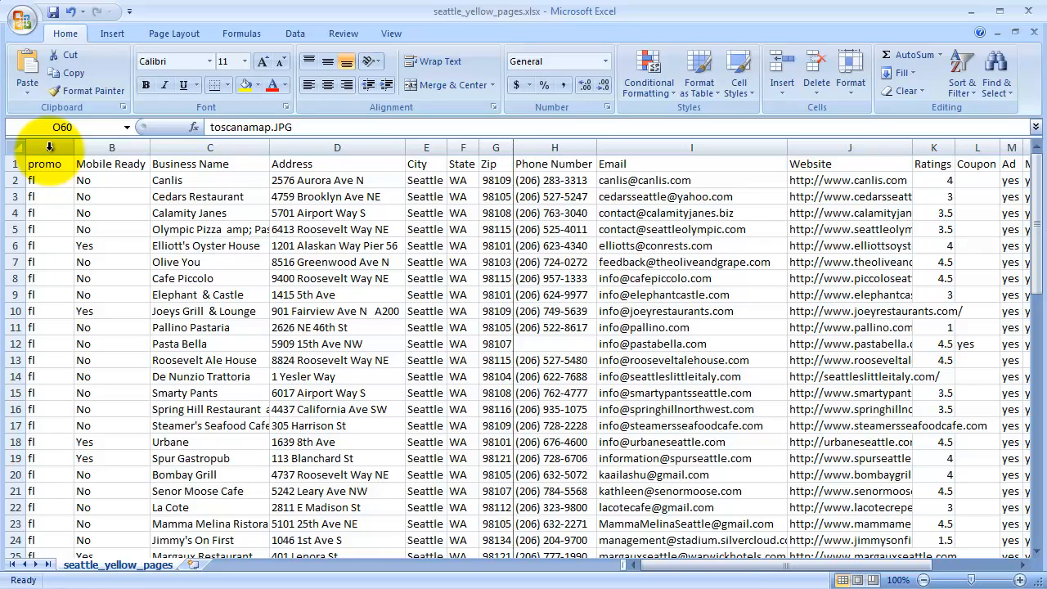
click(50, 146)
click(53, 165)
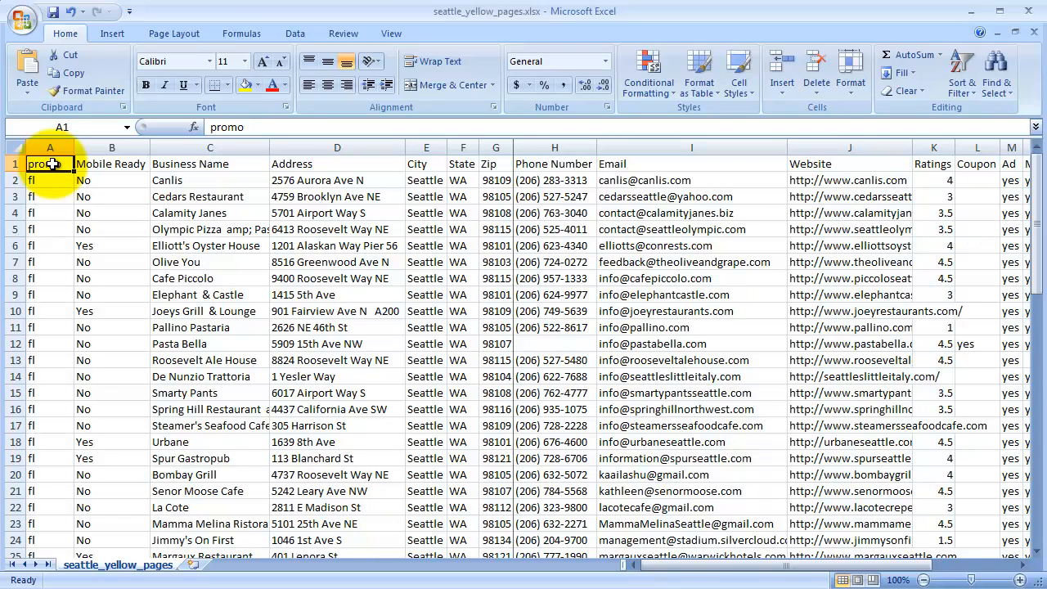
text(YP flyer)
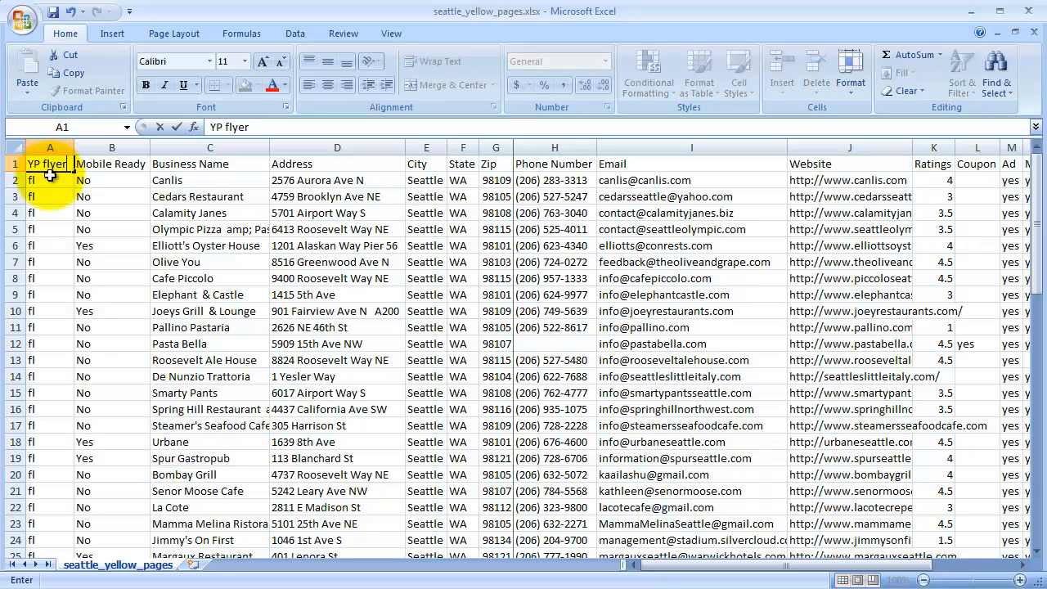
click(51, 179)
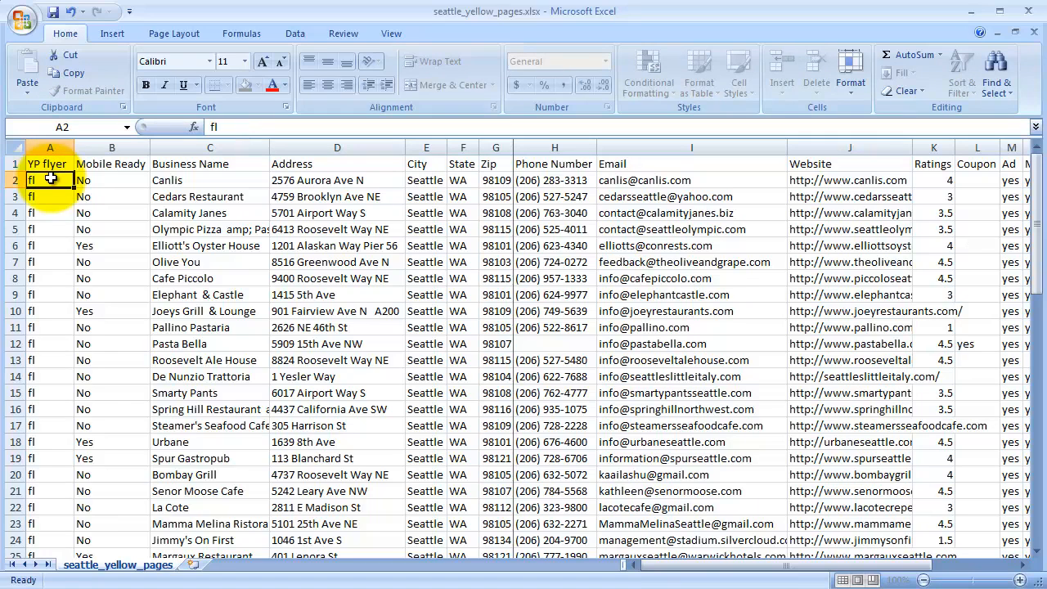
Insert three blank columns before the YP flyer column
click(50, 147)
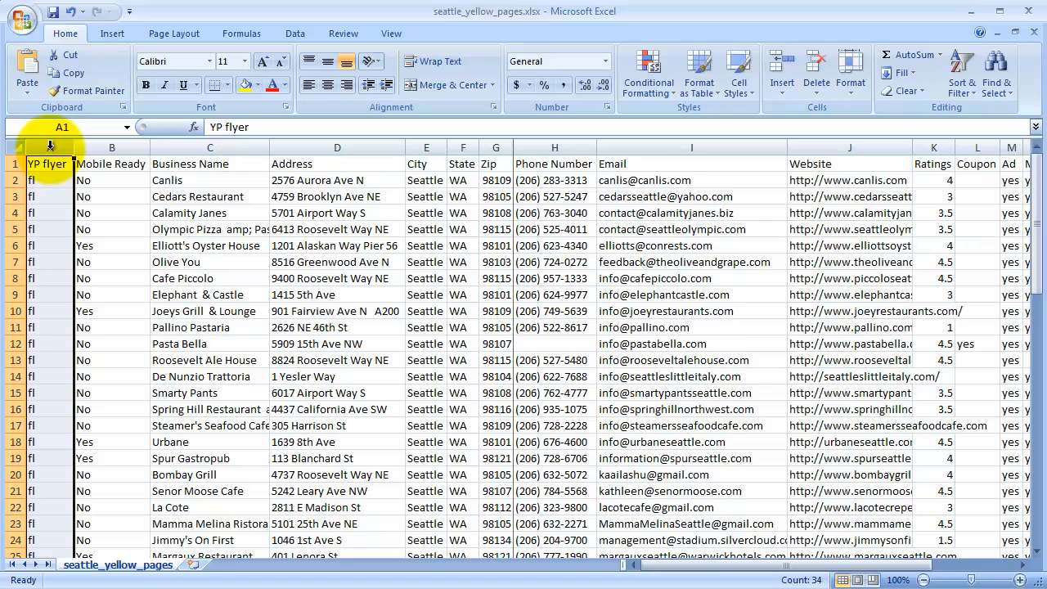
right_click(49, 146)
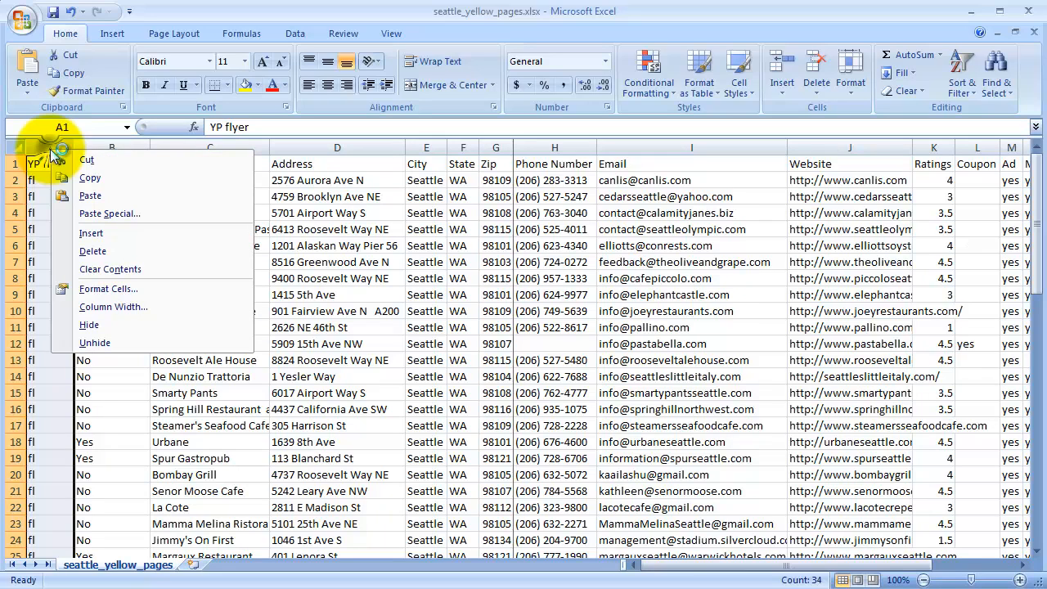
click(94, 234)
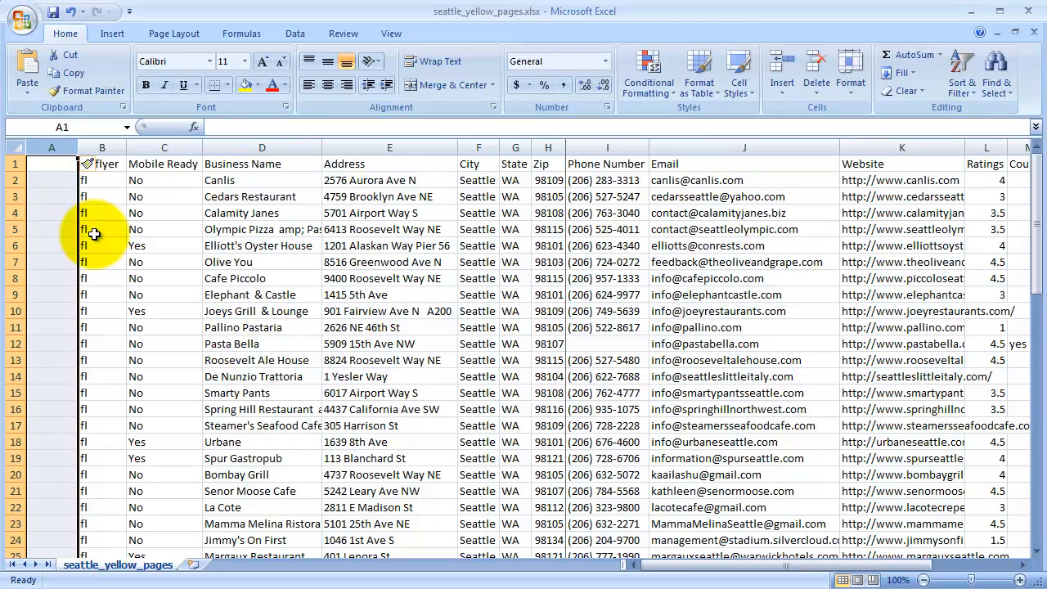
right_click(52, 147)
click(97, 235)
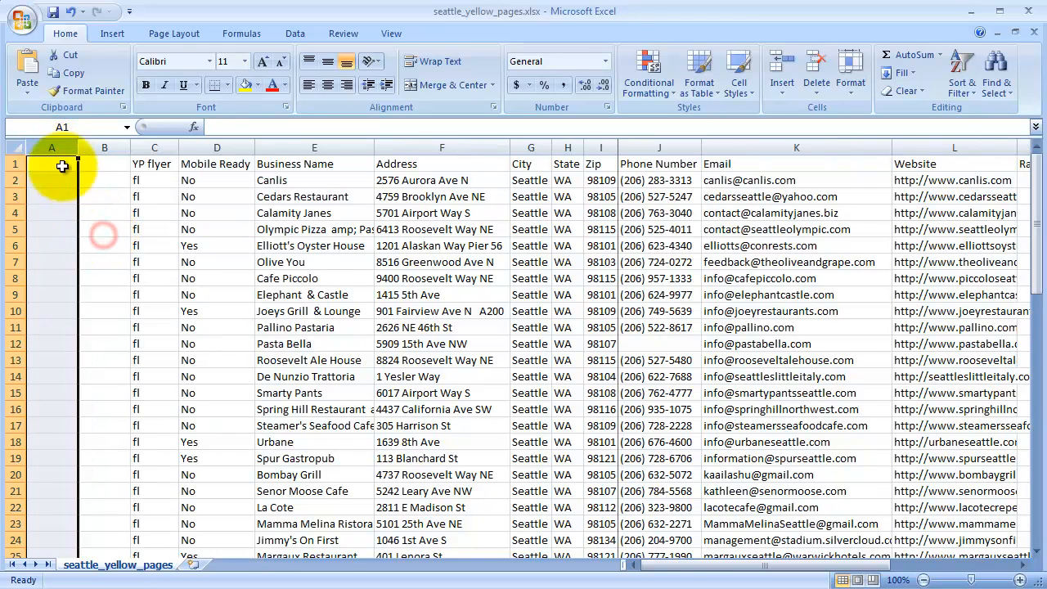
right_click(51, 147)
click(97, 235)
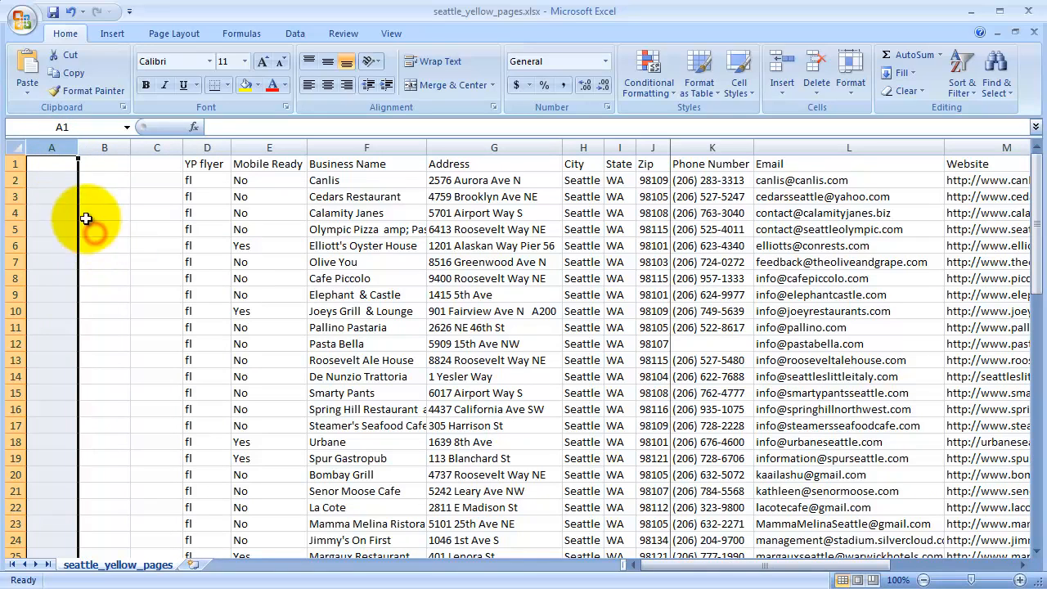
Label the three blank columns by entering Post card in C1, brochure in B1 and tent card in A1
click(149, 165)
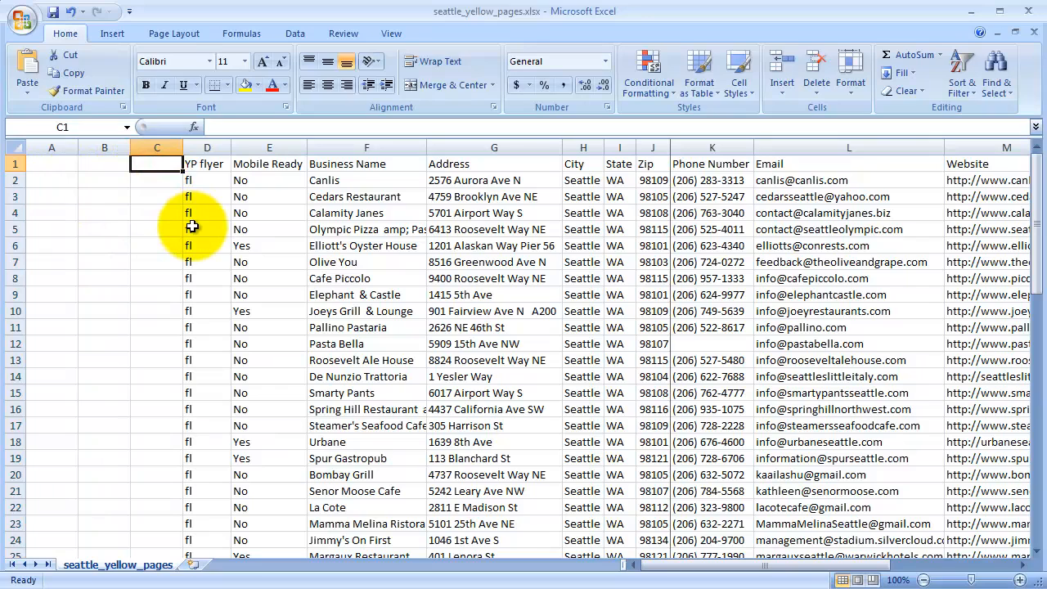
text(P)
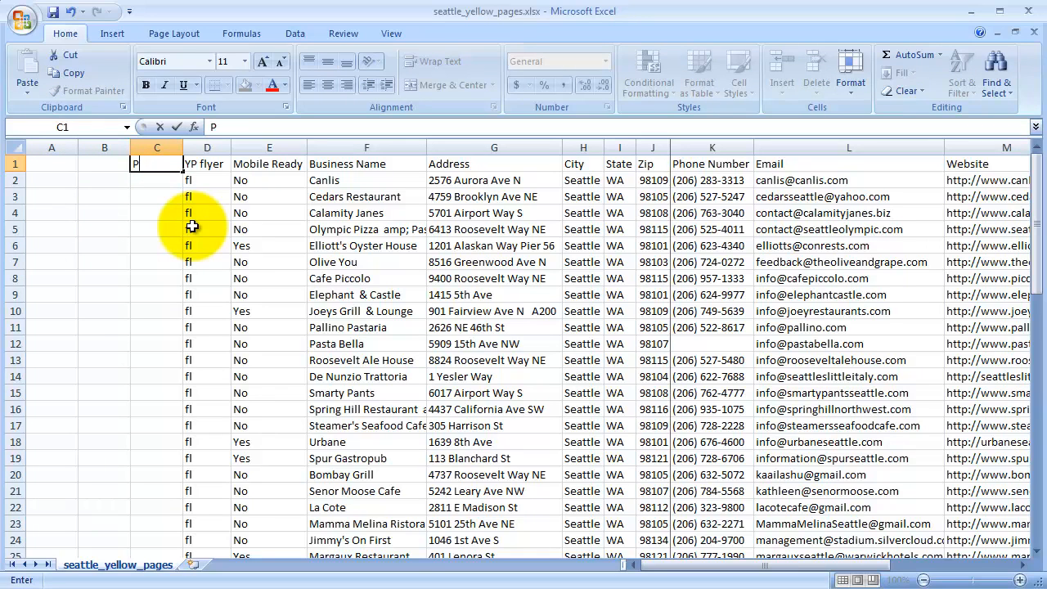
text(ost card)
click(102, 164)
text(br)
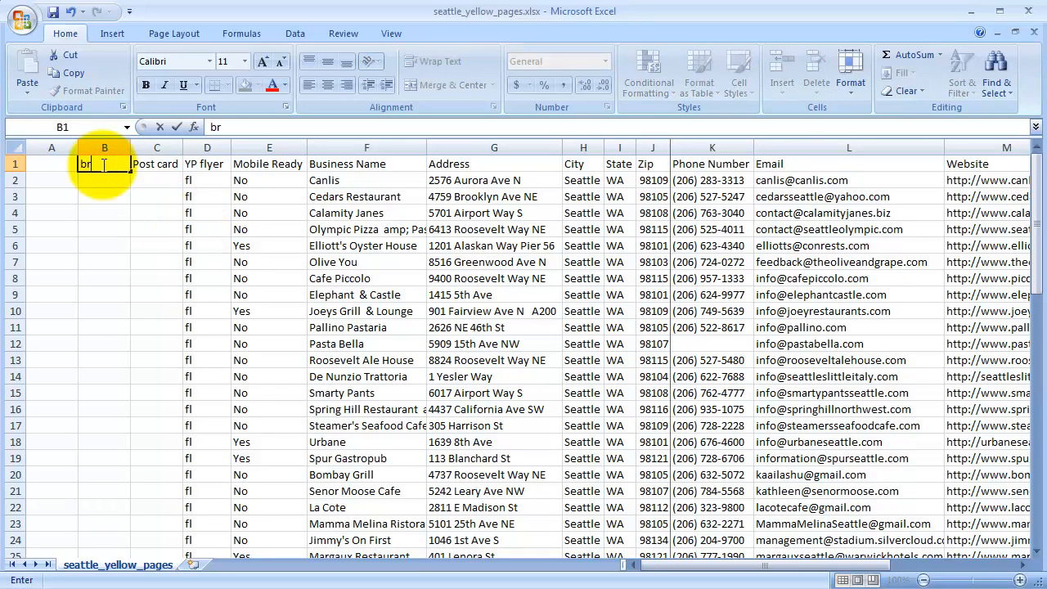
text(ochure)
click(65, 162)
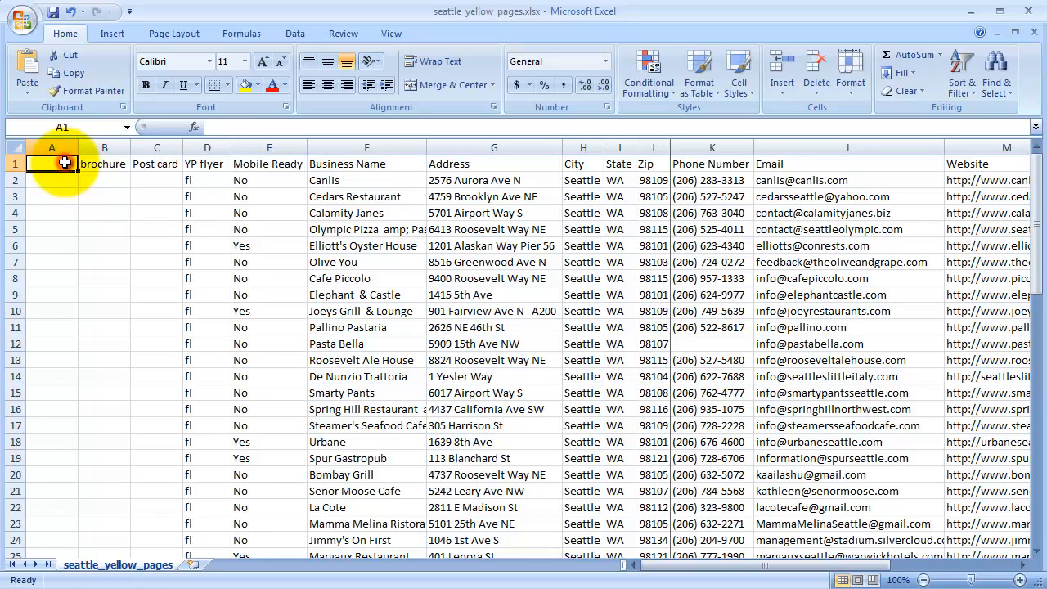
text(te)
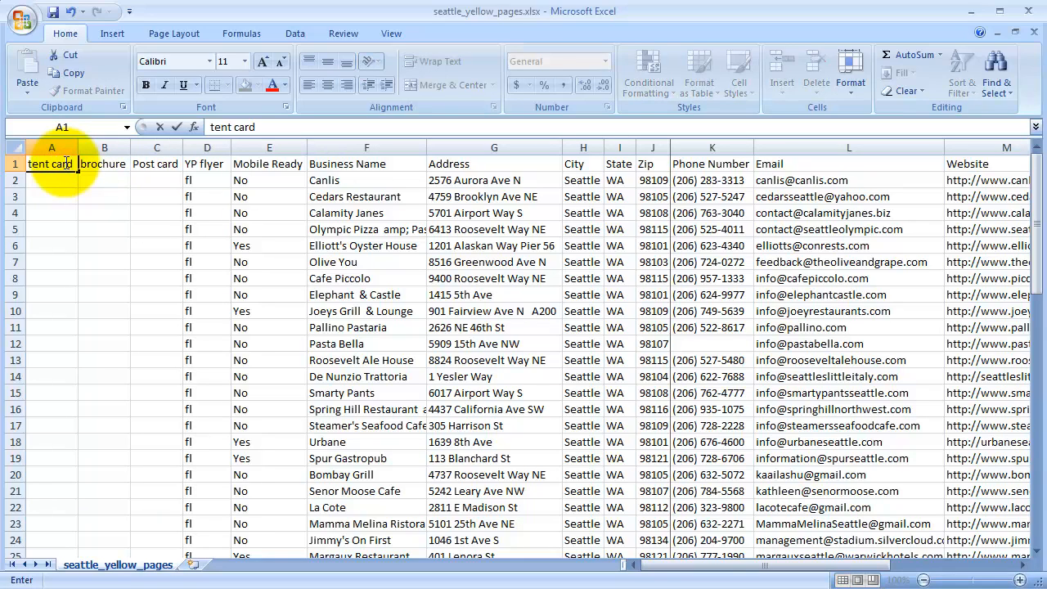
text(nt card)
click(51, 179)
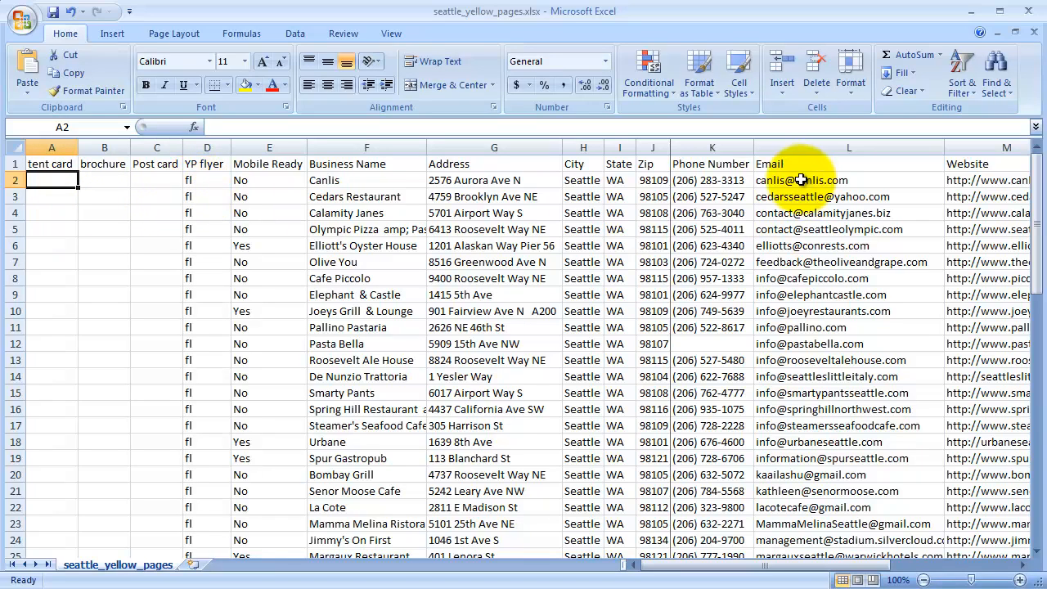
Enter email in the YP flyer column for Canlis and fill it down from D2 to D32, ending at The Crab Pot
click(208, 184)
text(emai)
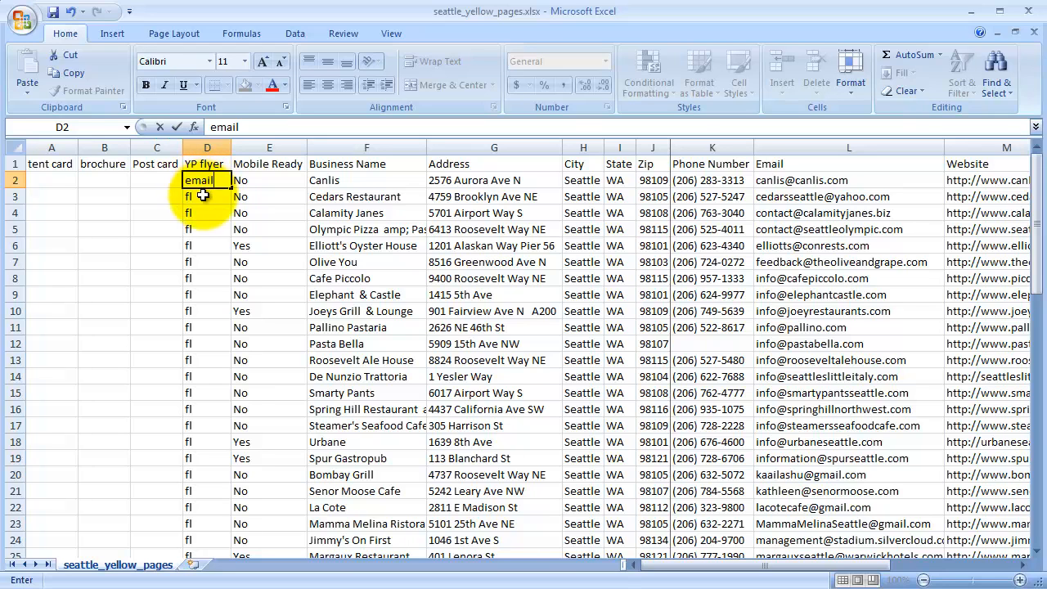
click(221, 185)
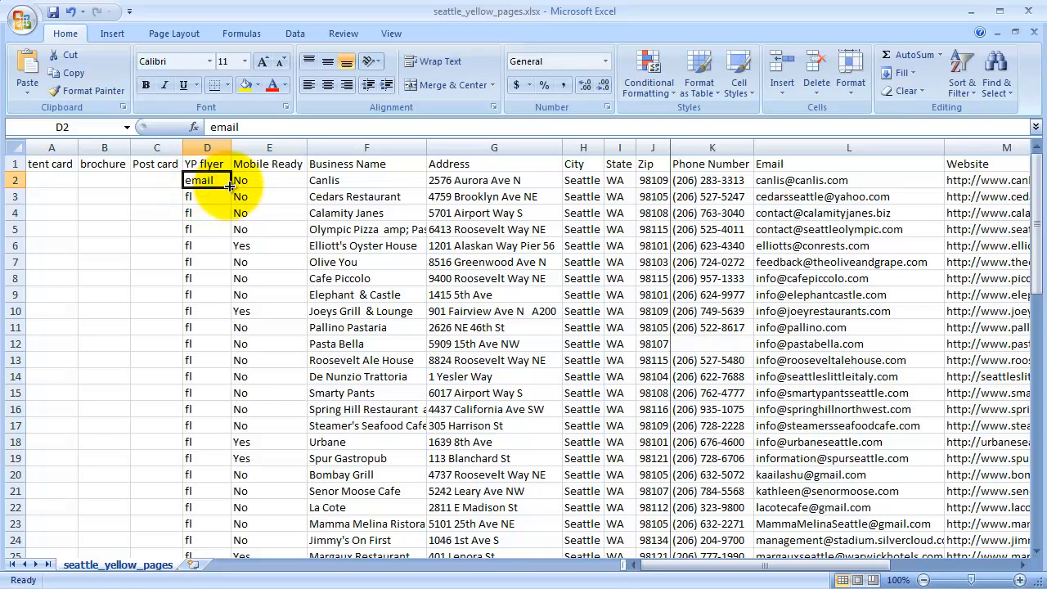
drag(229, 187, 215, 528)
scroll(219, 508, down, 4)
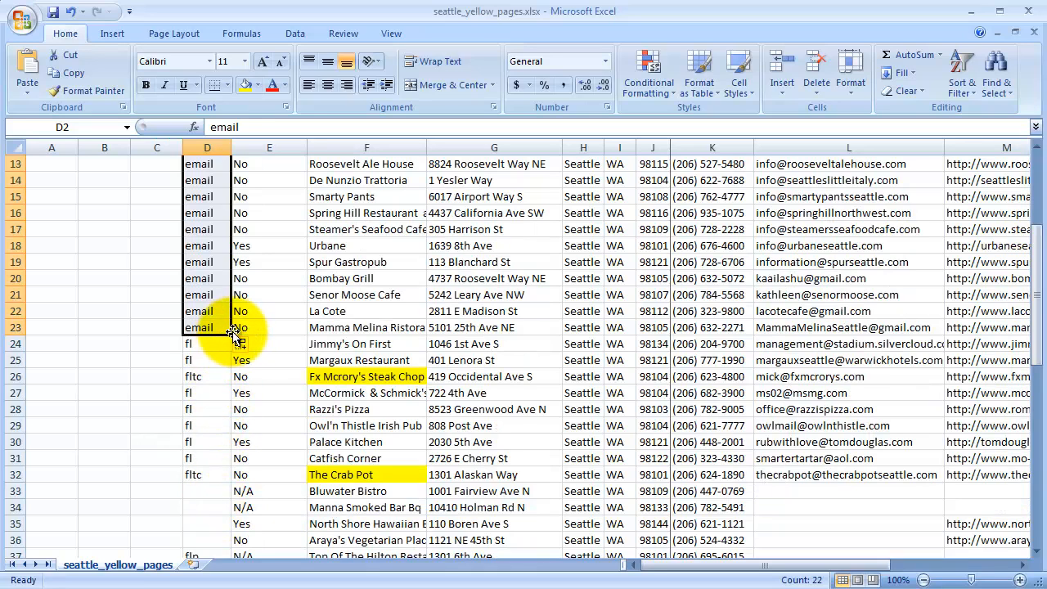
drag(232, 335, 215, 476)
scroll(215, 394, down, 4)
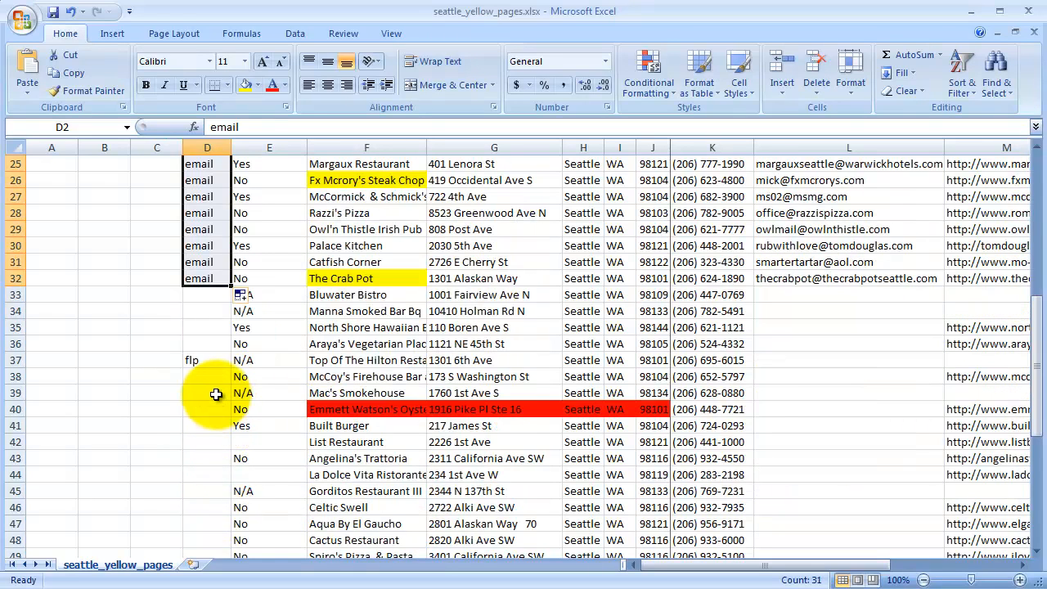
Enter print in cell D33 for Bluwater Bistro and fill it down the YP flyer column to General S BBQ in row 66
scroll(215, 394, down, 1)
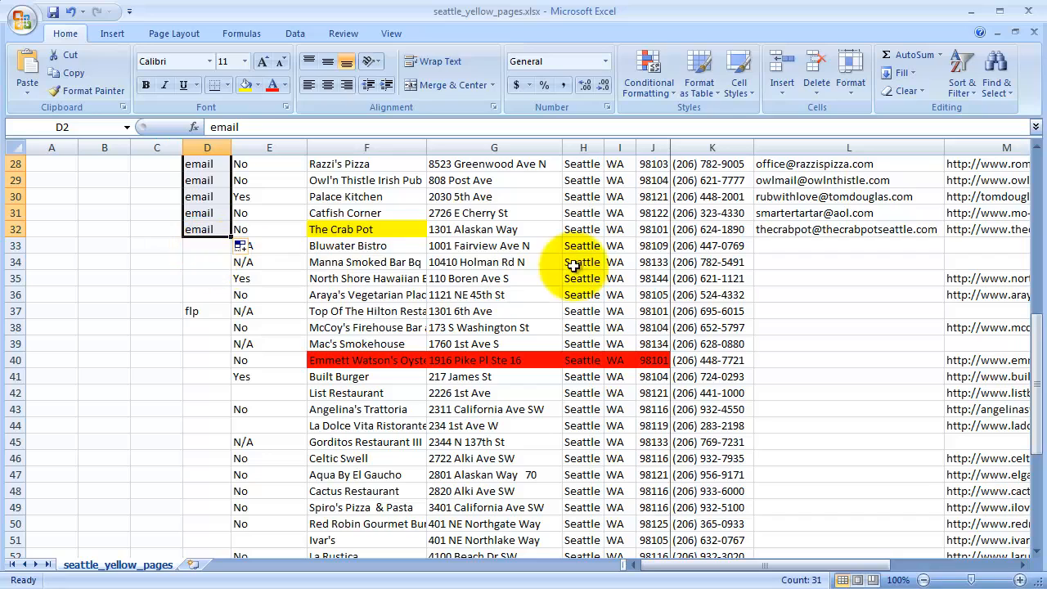
click(211, 251)
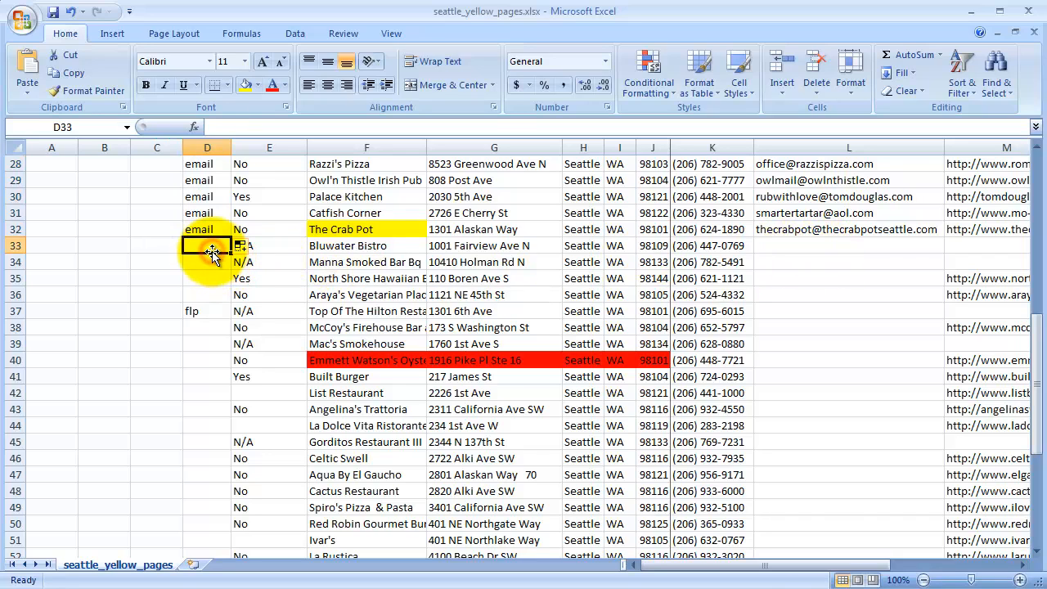
text(print)
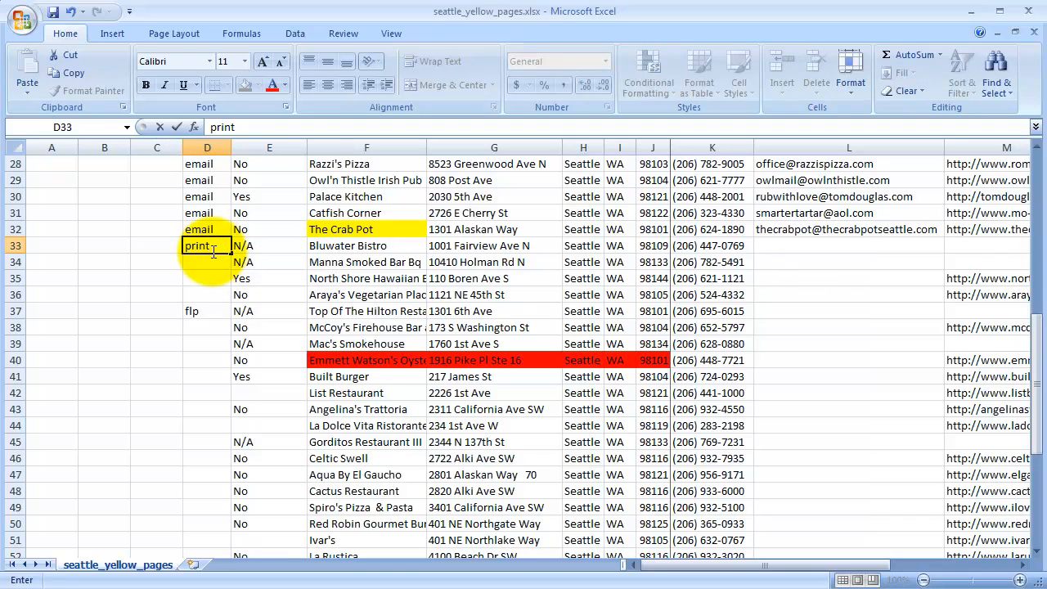
key(Return)
click(211, 246)
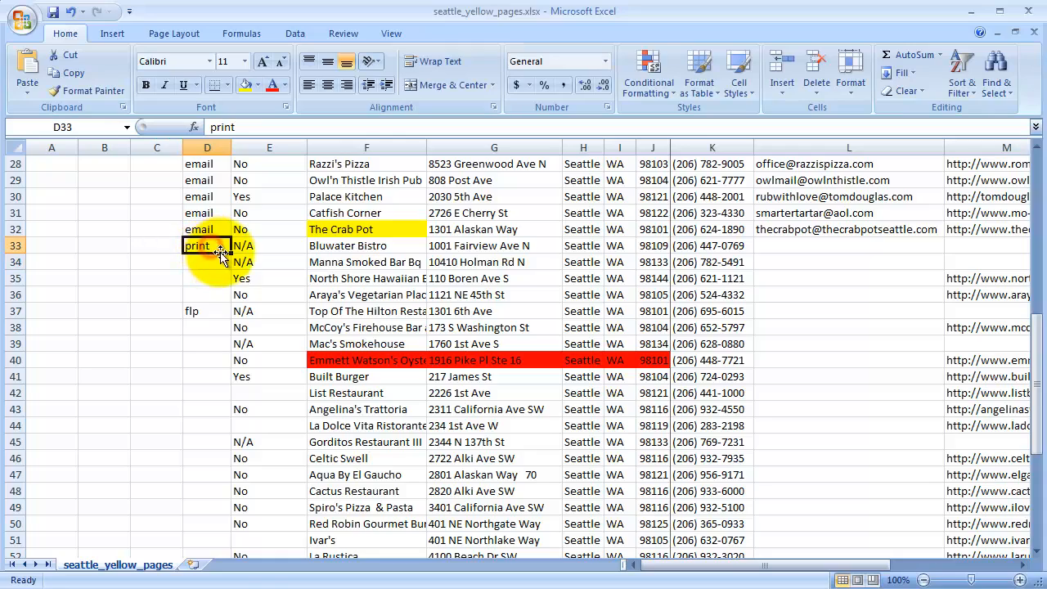
drag(231, 253, 220, 511)
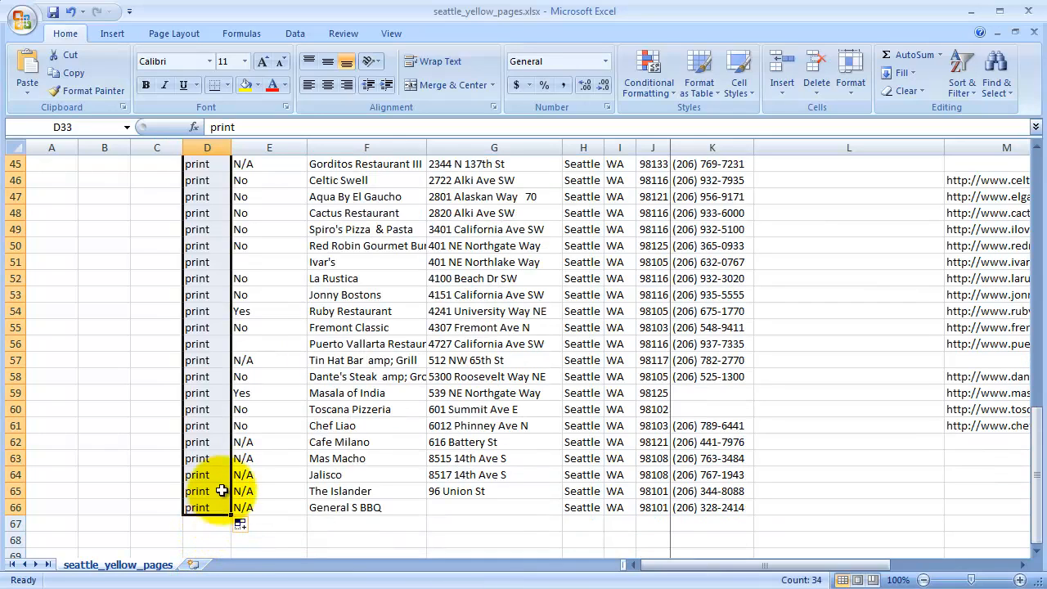
Mark Toscana Pizzeria as yes in the Post card column at cell C60
click(205, 413)
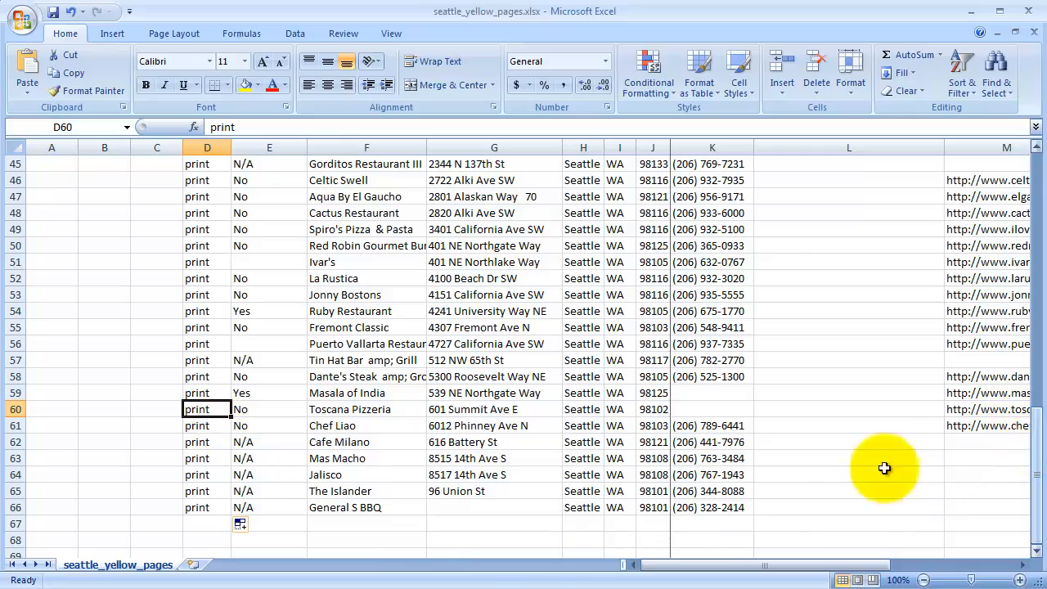
click(158, 412)
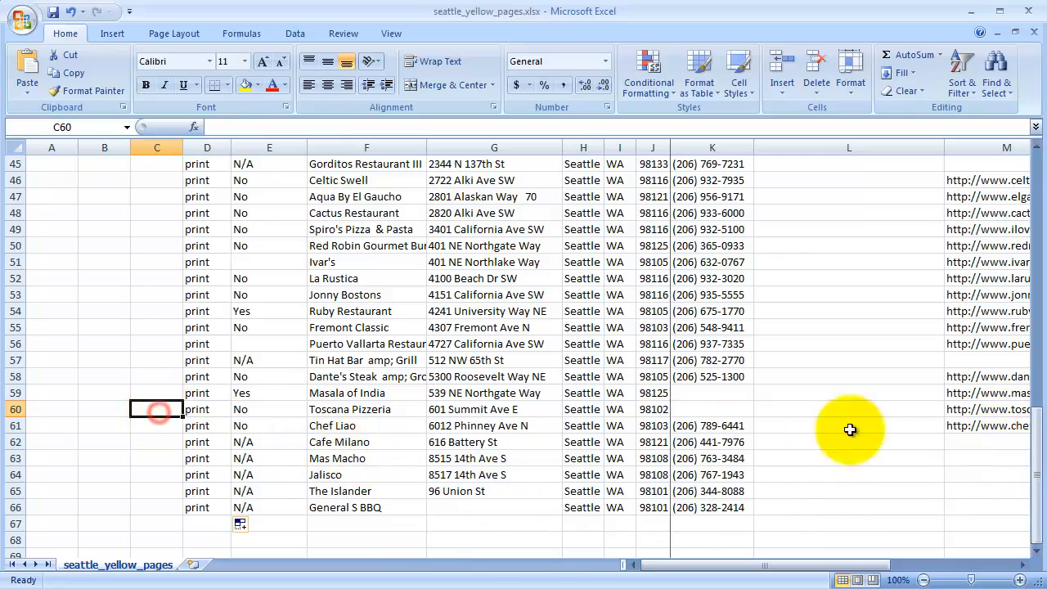
mouse_move(1034, 460)
mouse_down()
mouse_move(1037, 151)
mouse_move(1040, 475)
mouse_up()
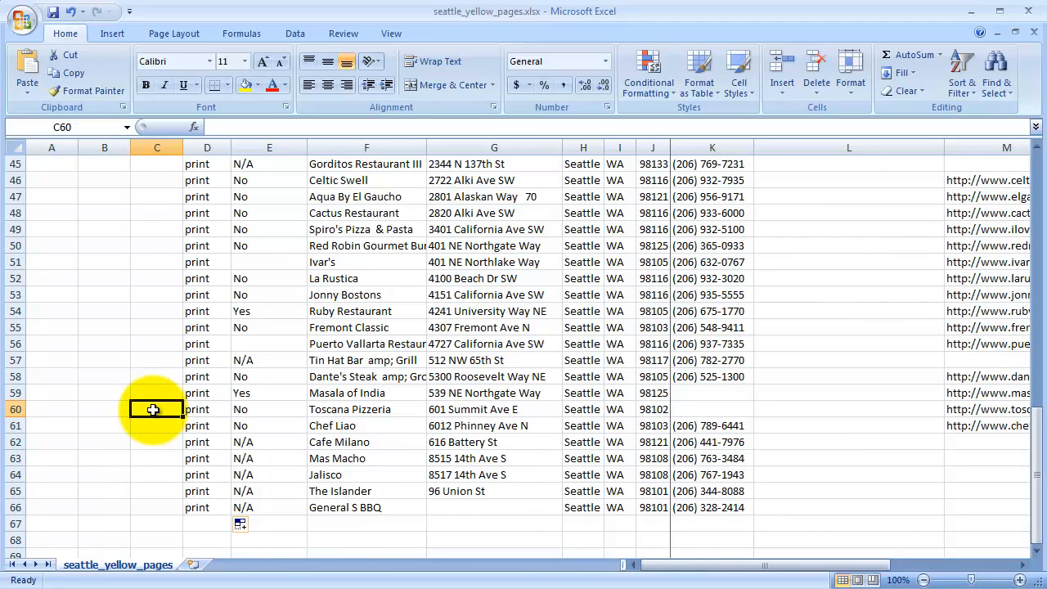
text(yes)
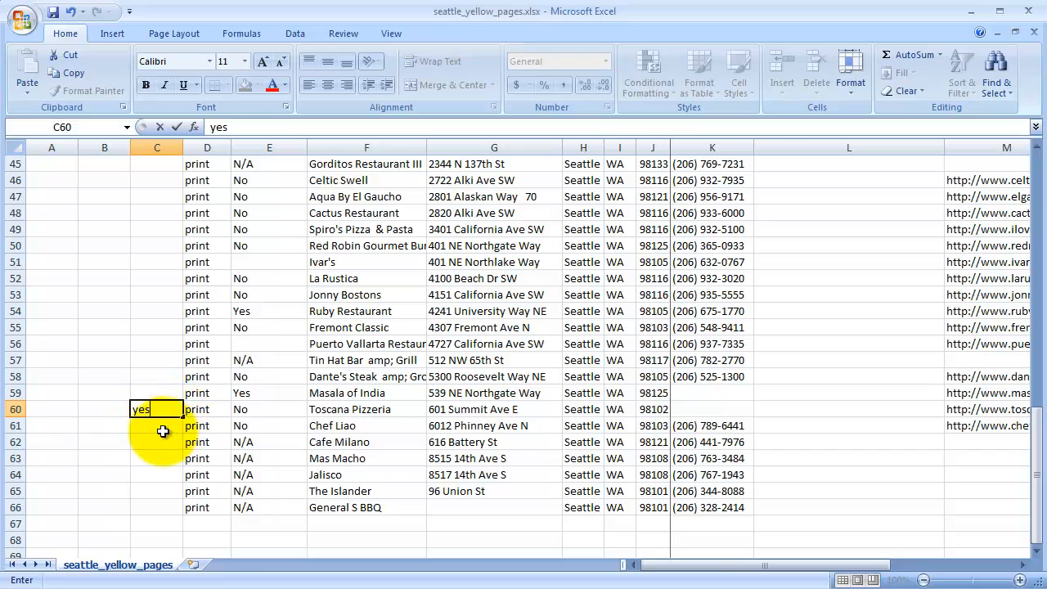
click(163, 432)
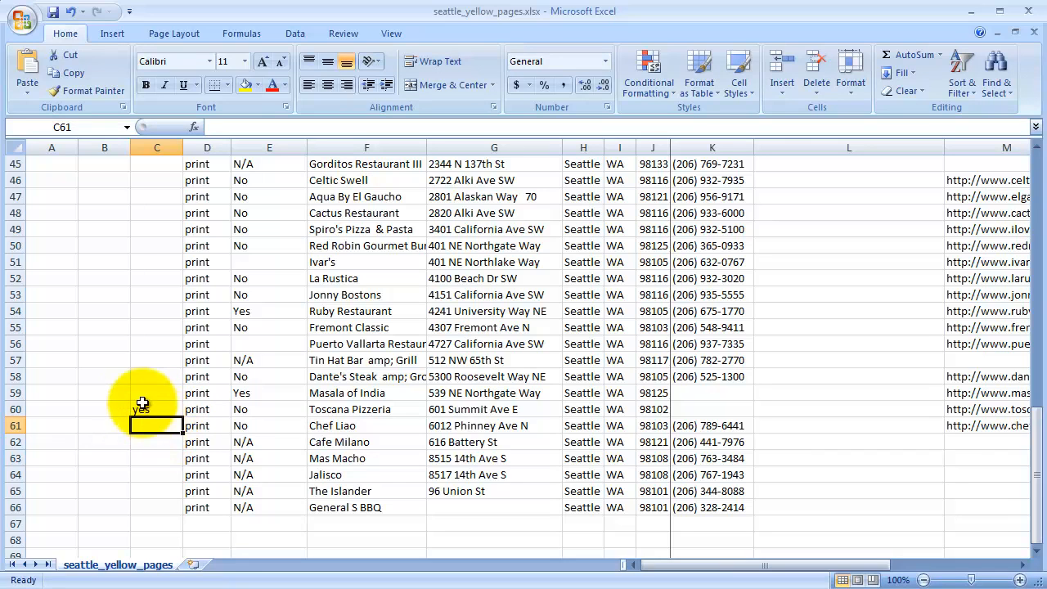
scroll(136, 390, up, 3)
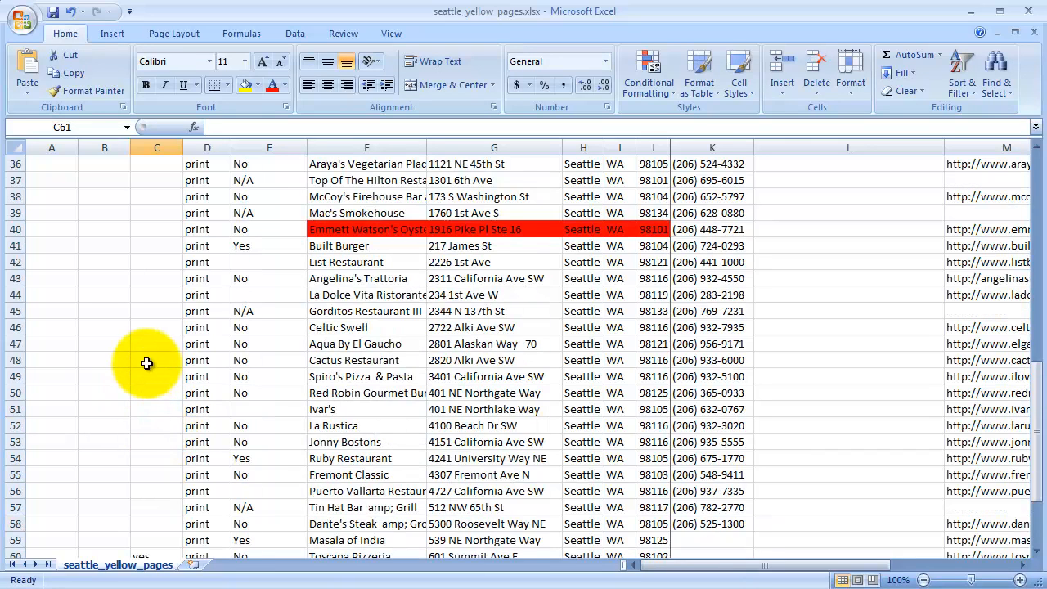
scroll(147, 362, up, 4)
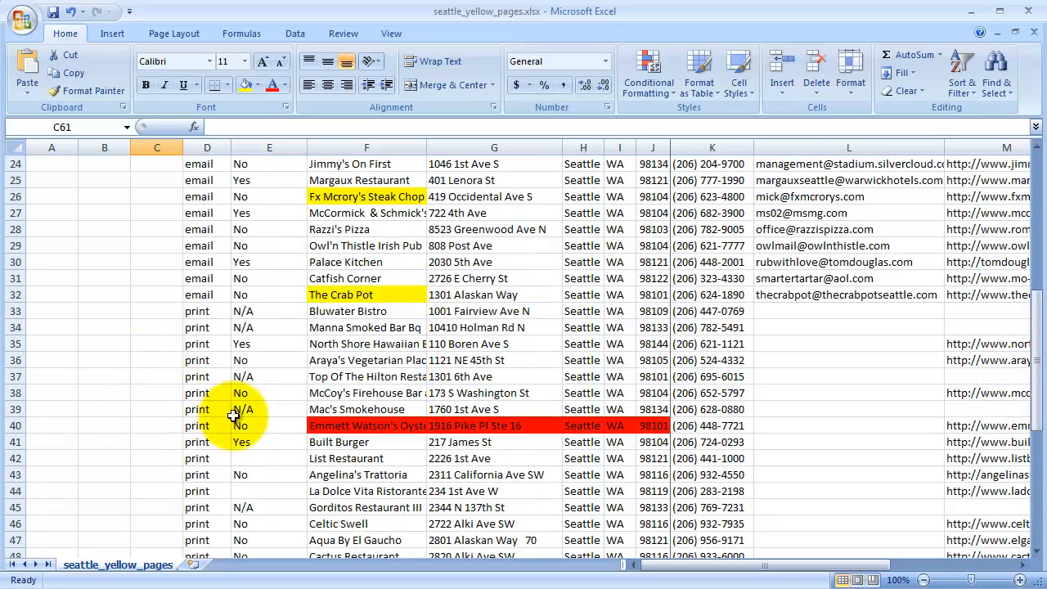
click(333, 426)
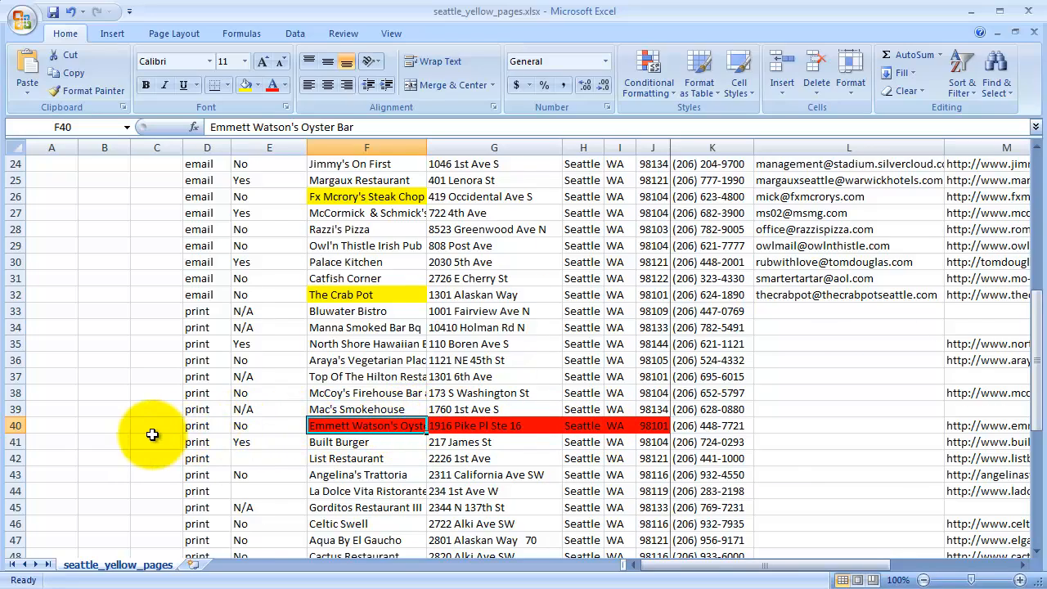
scroll(152, 434, up, 8)
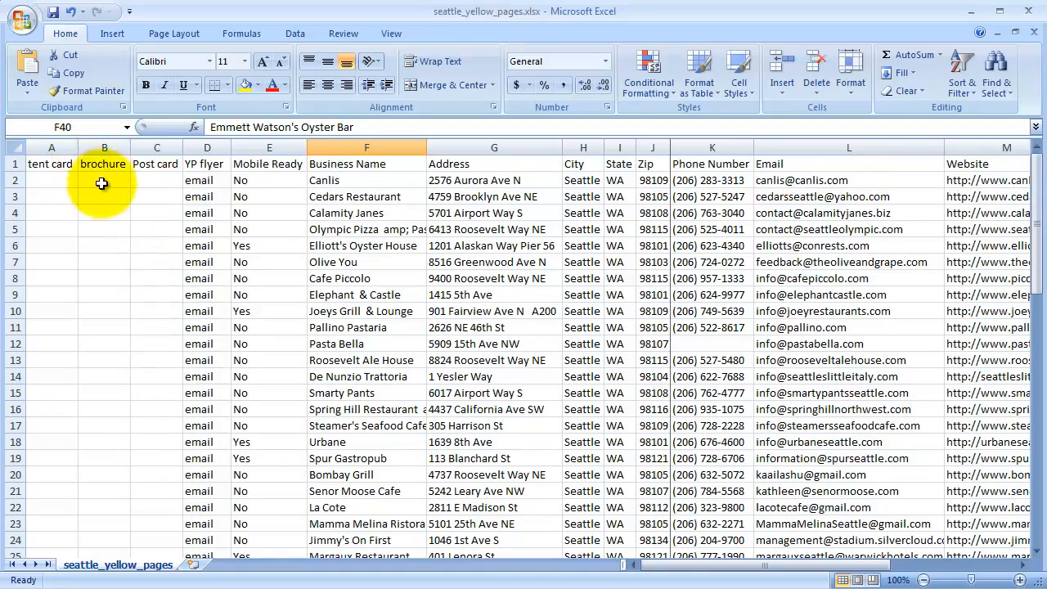
Enter yes in the tent card column for the two yellow-highlighted restaurants, Fx Mcrory's Steak Chop in A26 and The Crab Pot in A32
scroll(56, 211, down, 4)
scroll(58, 215, down, 2)
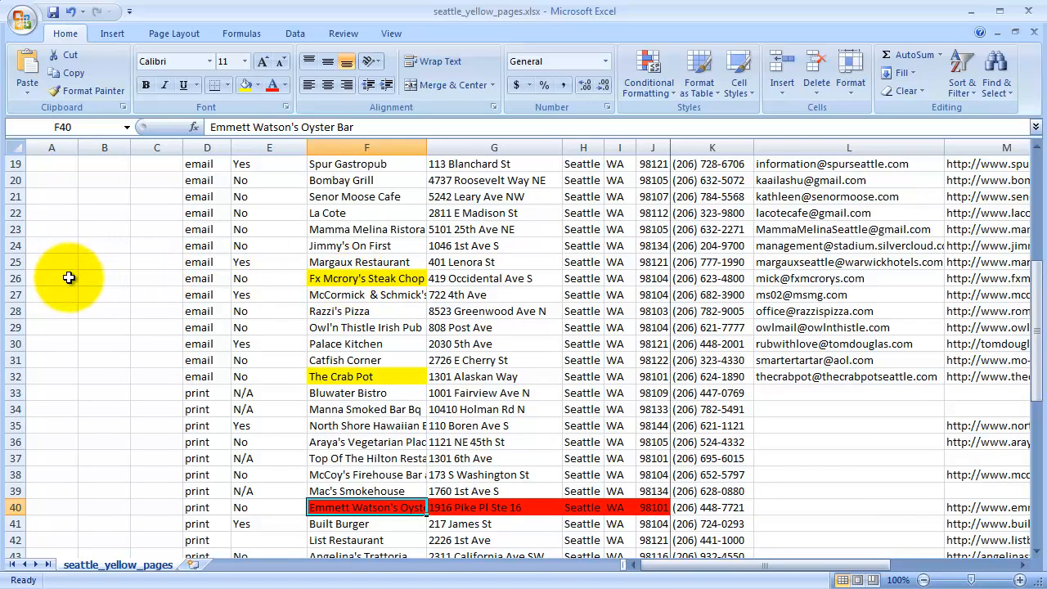
click(358, 279)
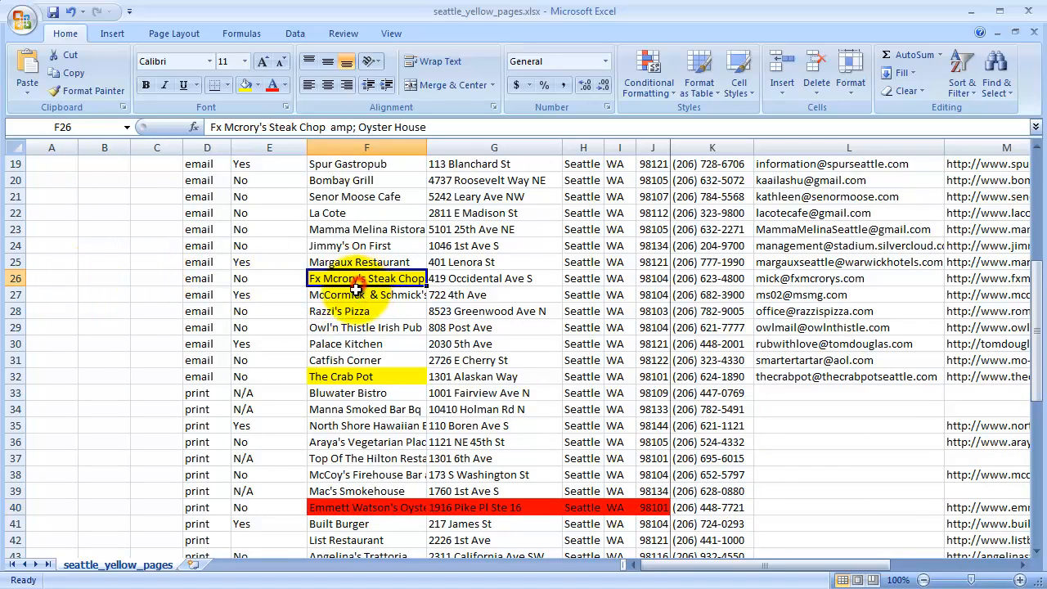
click(53, 280)
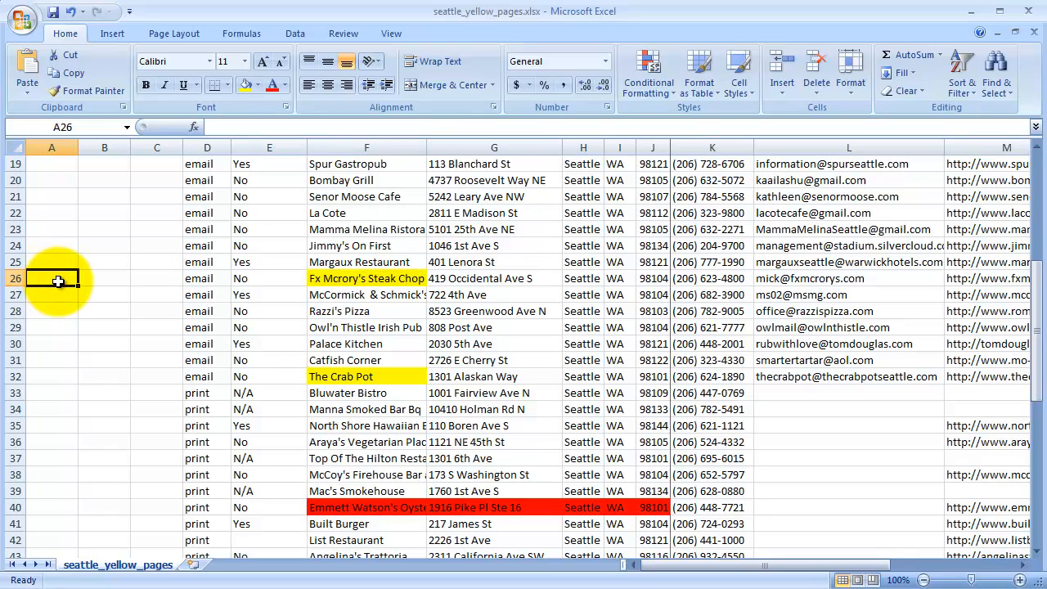
text(yes)
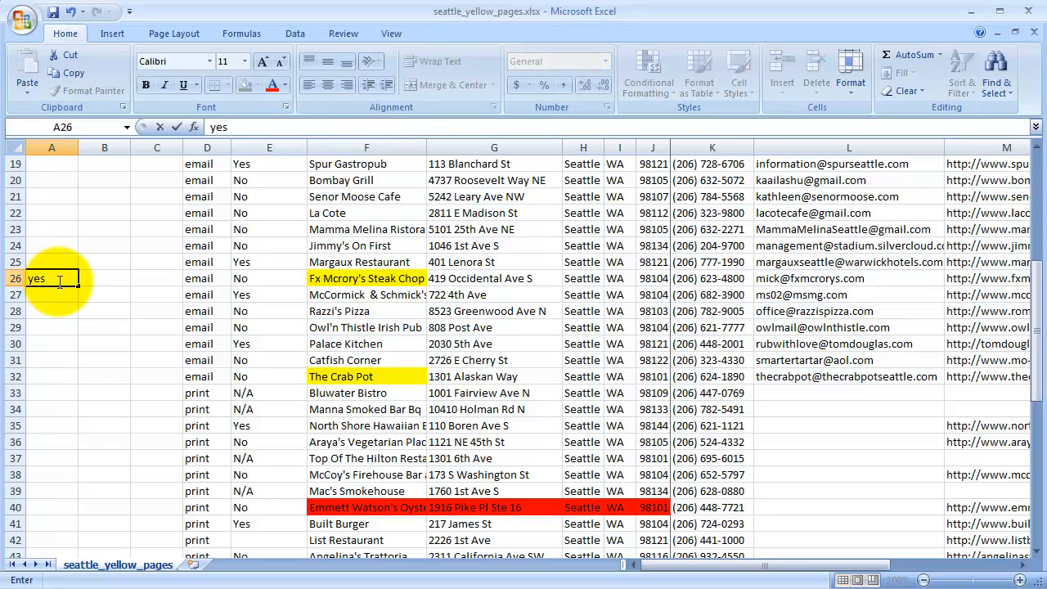
key(Return)
click(45, 378)
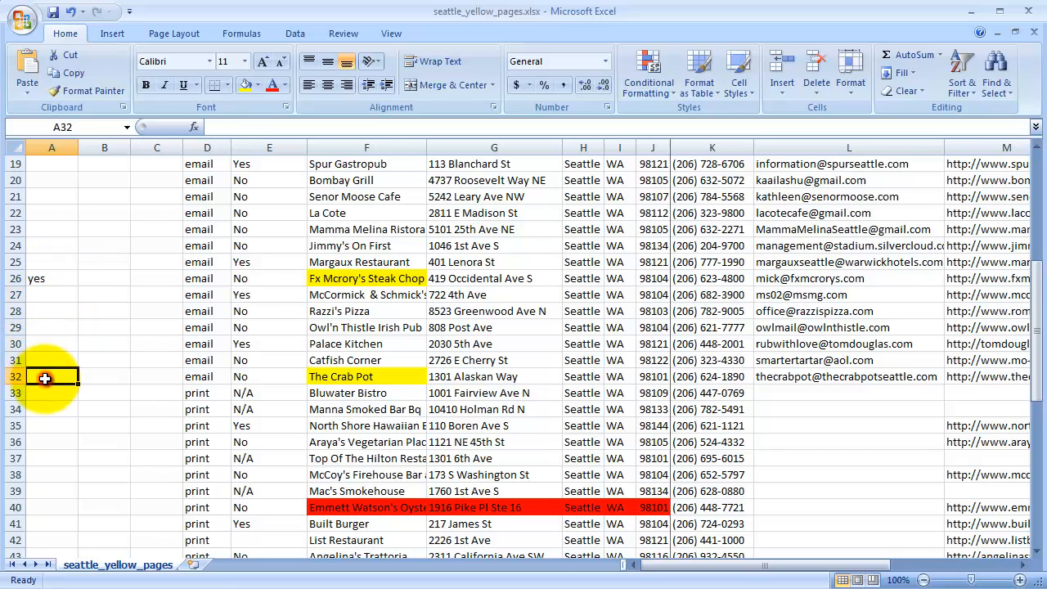
text(yes)
key(Return)
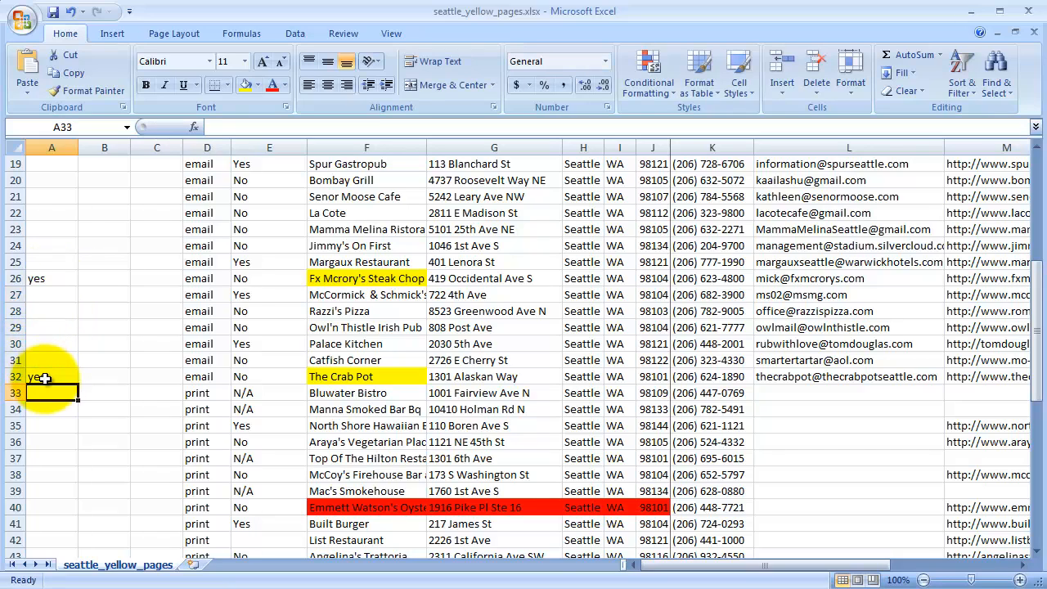
scroll(45, 378, down, 8)
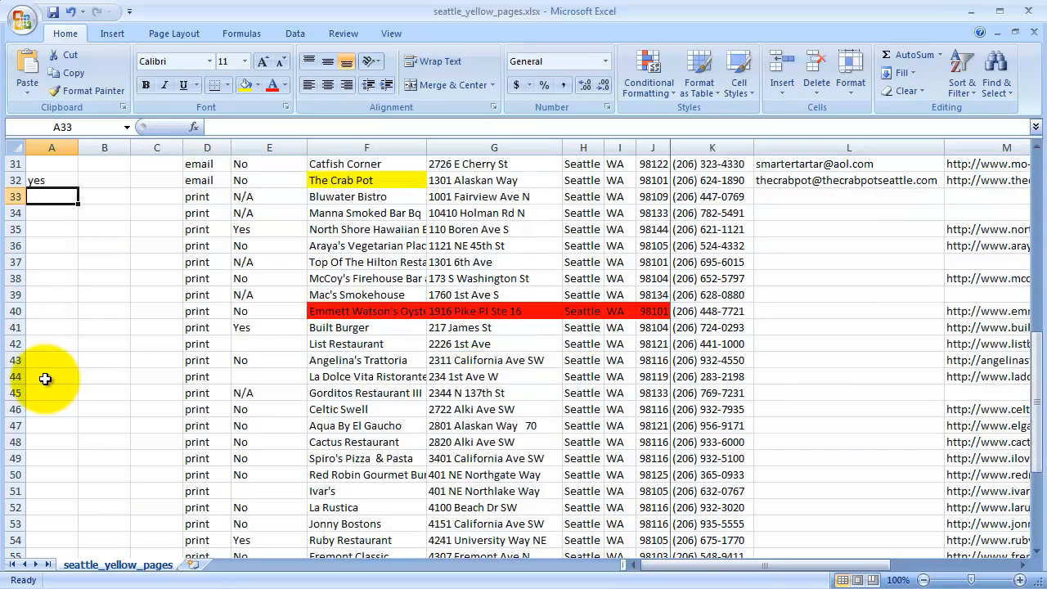
scroll(45, 378, up, 14)
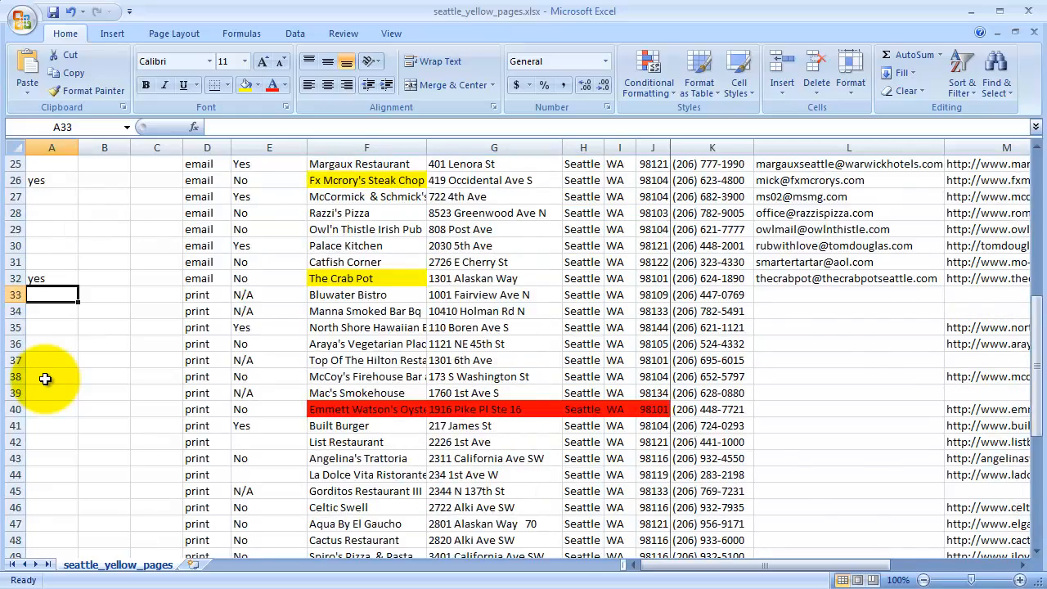
scroll(45, 378, down, 4)
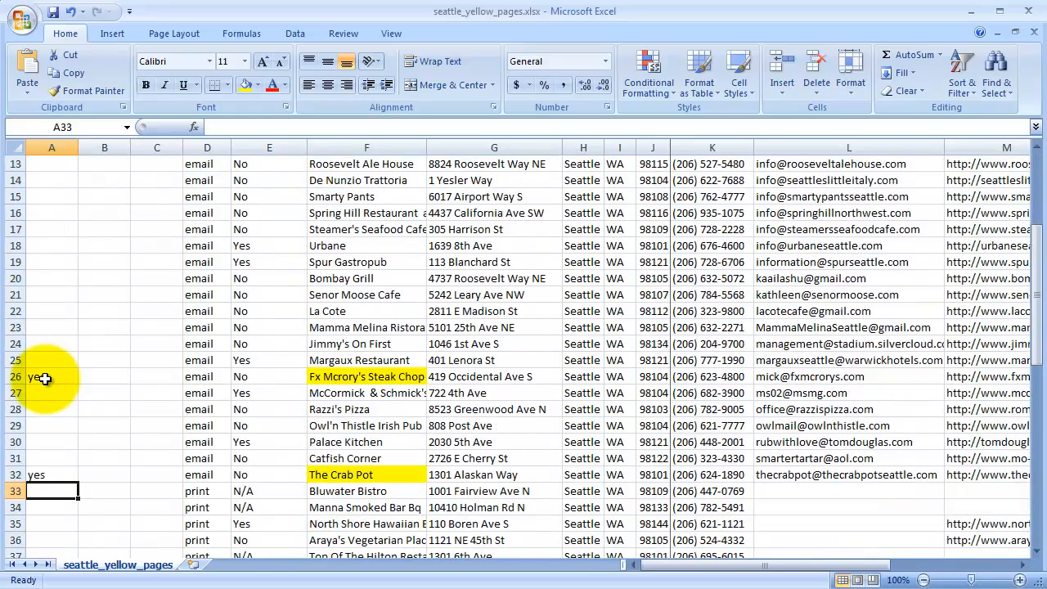
scroll(97, 295, up, 4)
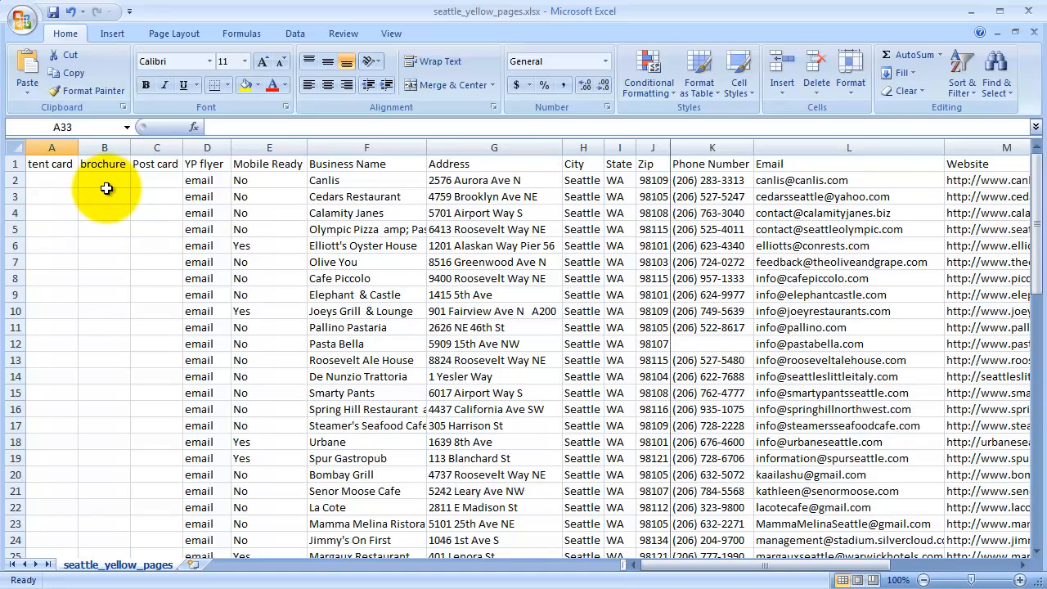
scroll(106, 188, down, 5)
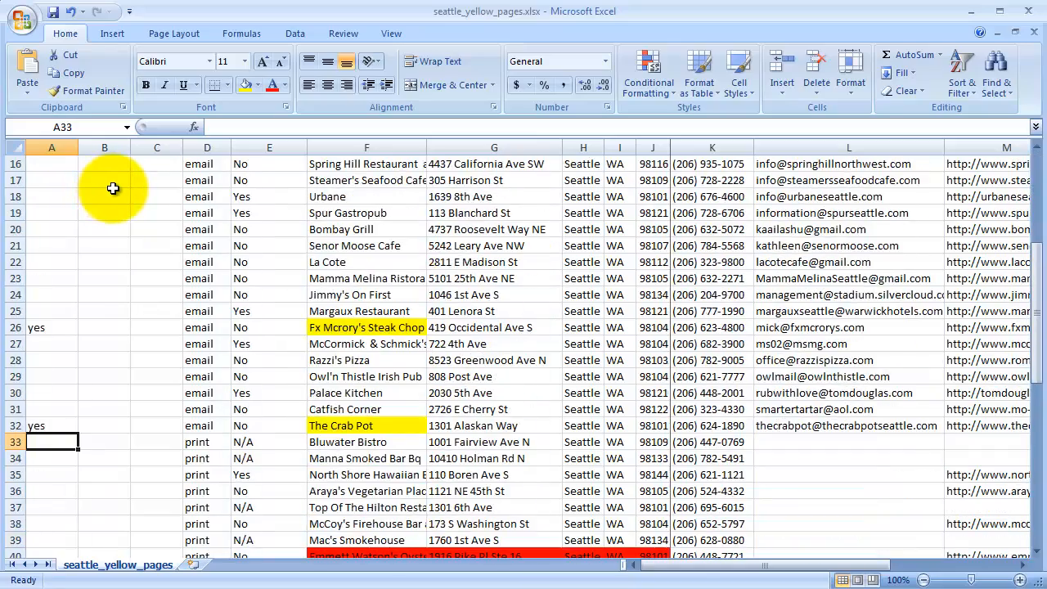
Delete the brochure column from the restaurant list
scroll(112, 188, down, 11)
scroll(117, 190, up, 16)
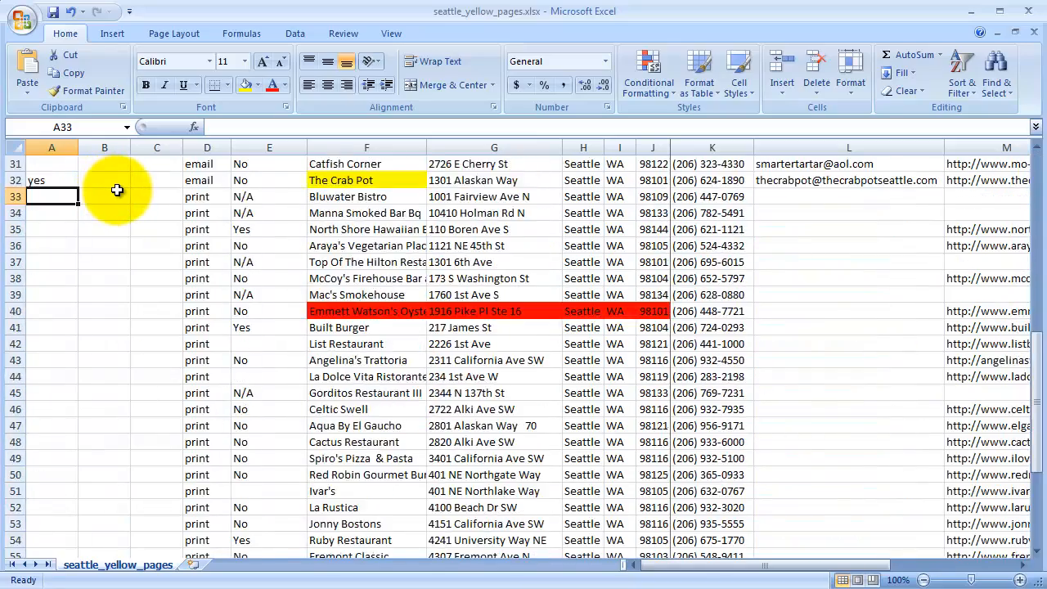
click(109, 147)
right_click(111, 152)
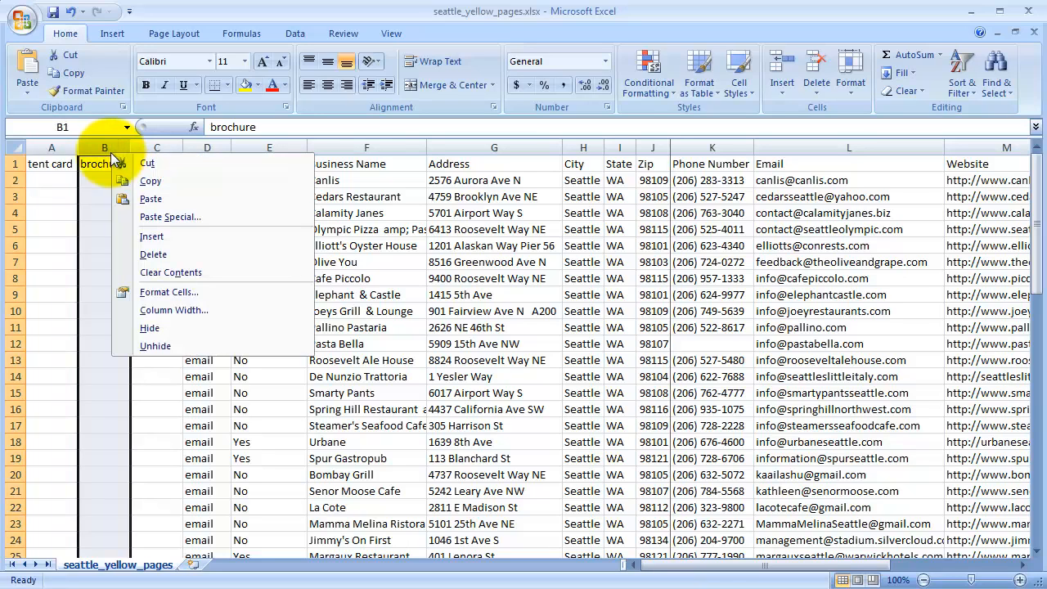
click(153, 255)
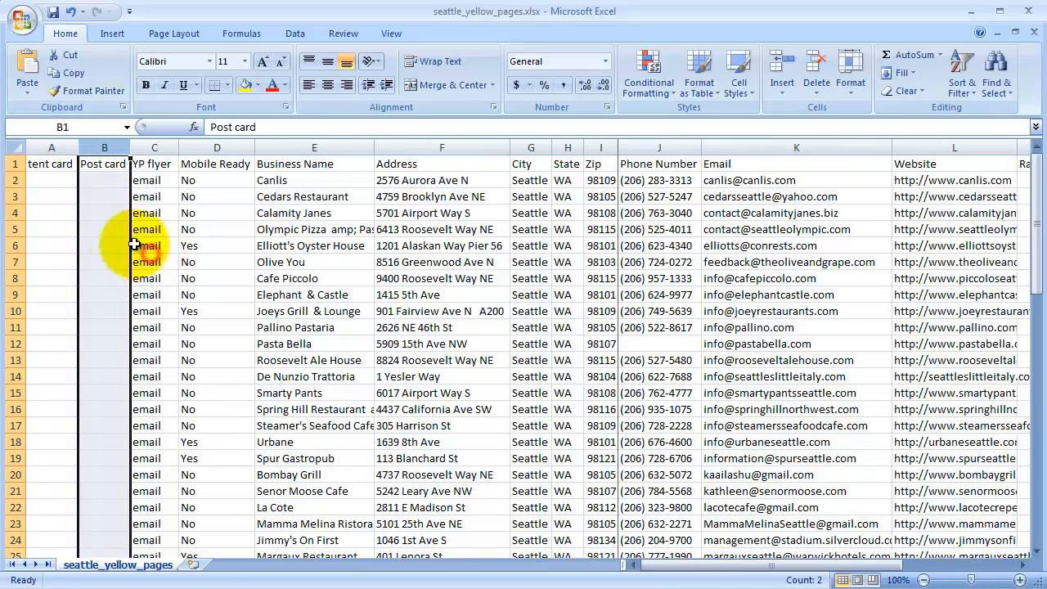
click(51, 167)
click(94, 167)
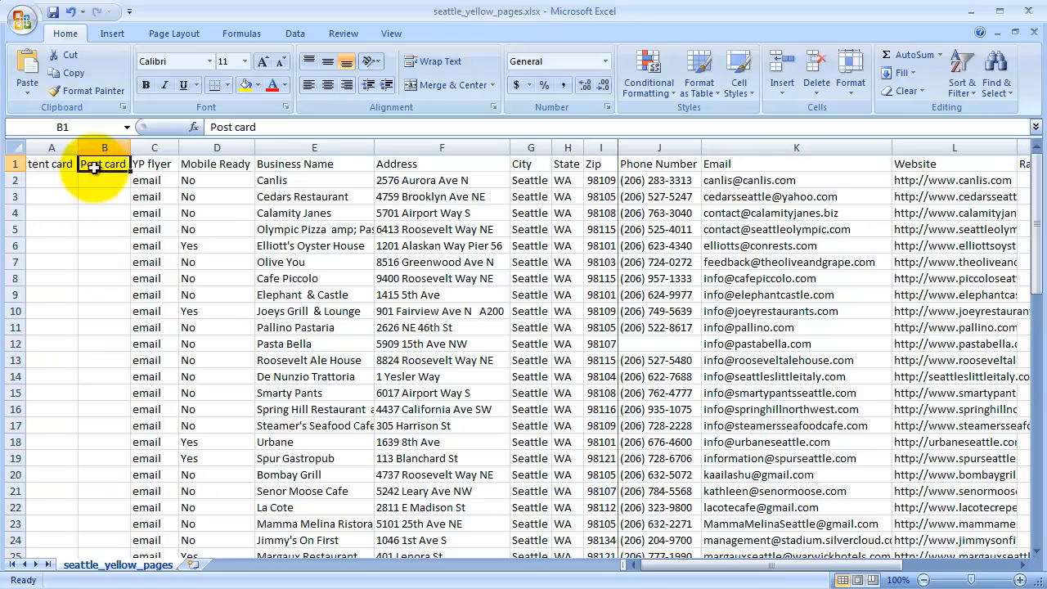
click(151, 166)
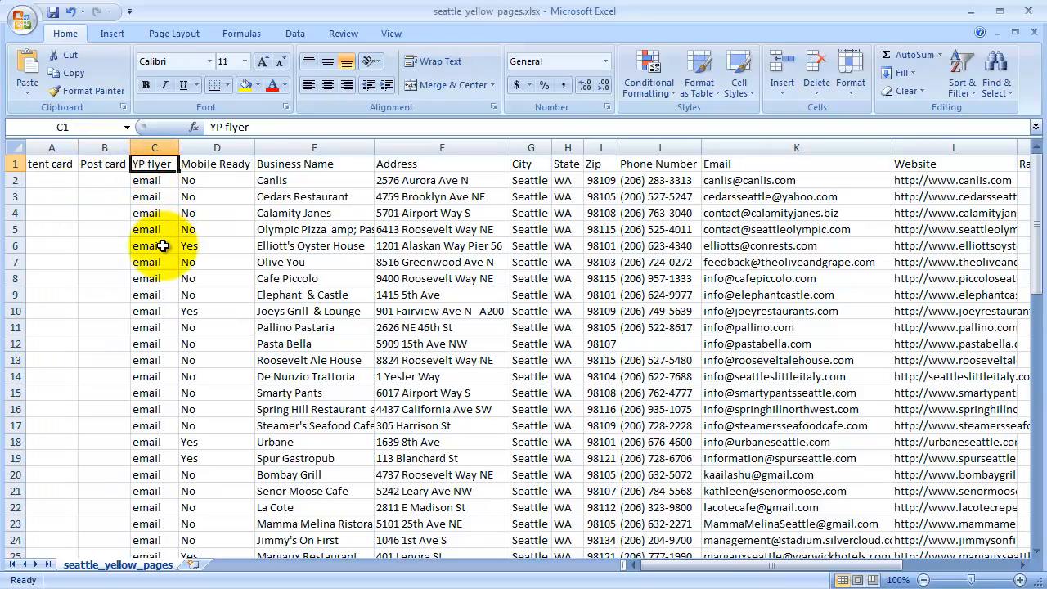
scroll(162, 247, down, 17)
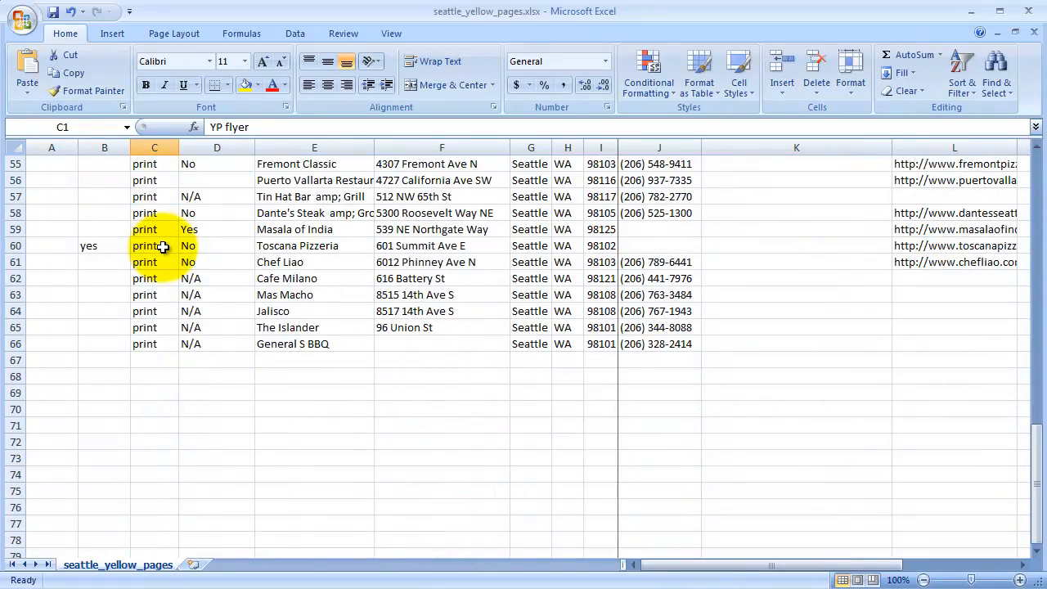
scroll(163, 247, up, 17)
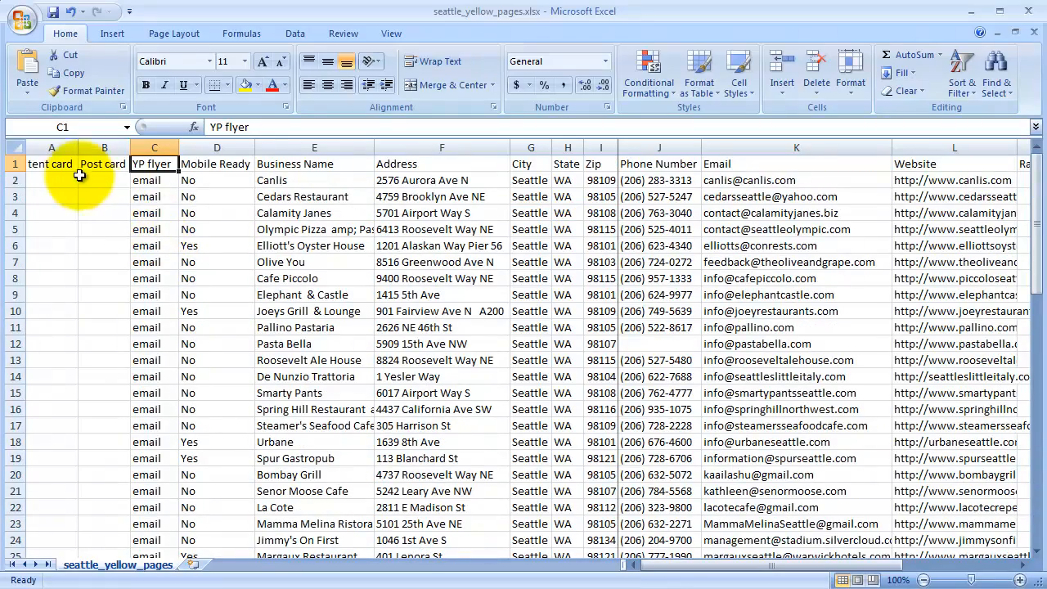
Delete the rows of Olive You, marked gone, and Spring Hill Restaurant, marked closed in the map column
scroll(54, 168, right, 3)
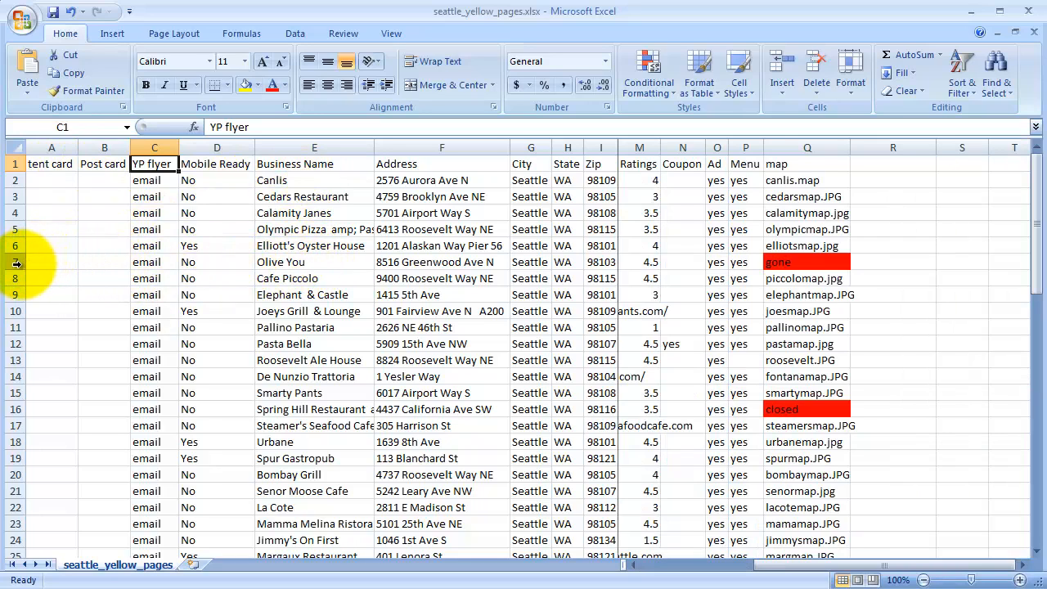
click(651, 264)
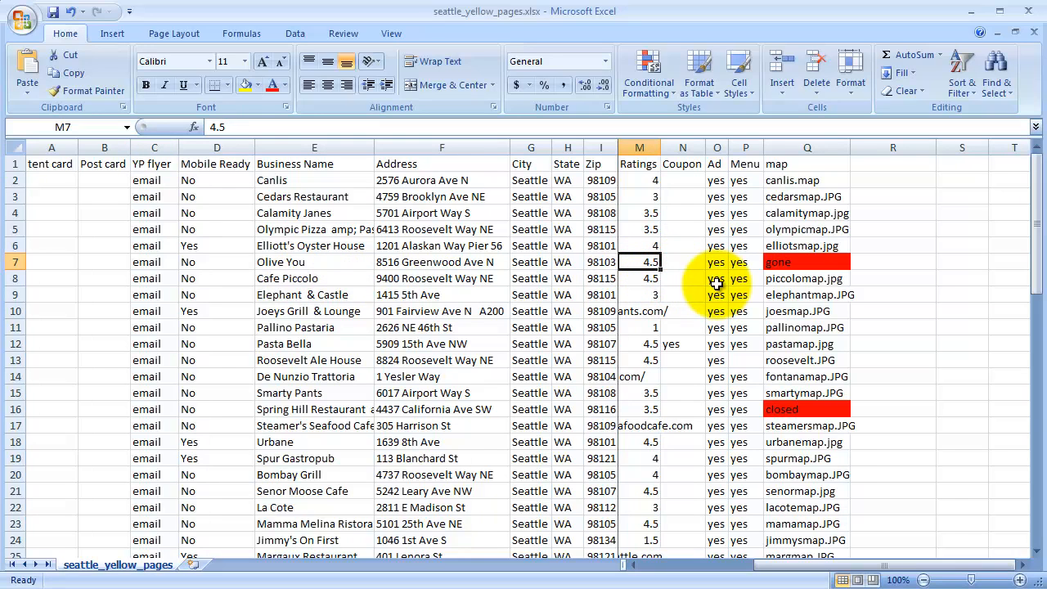
right_click(16, 262)
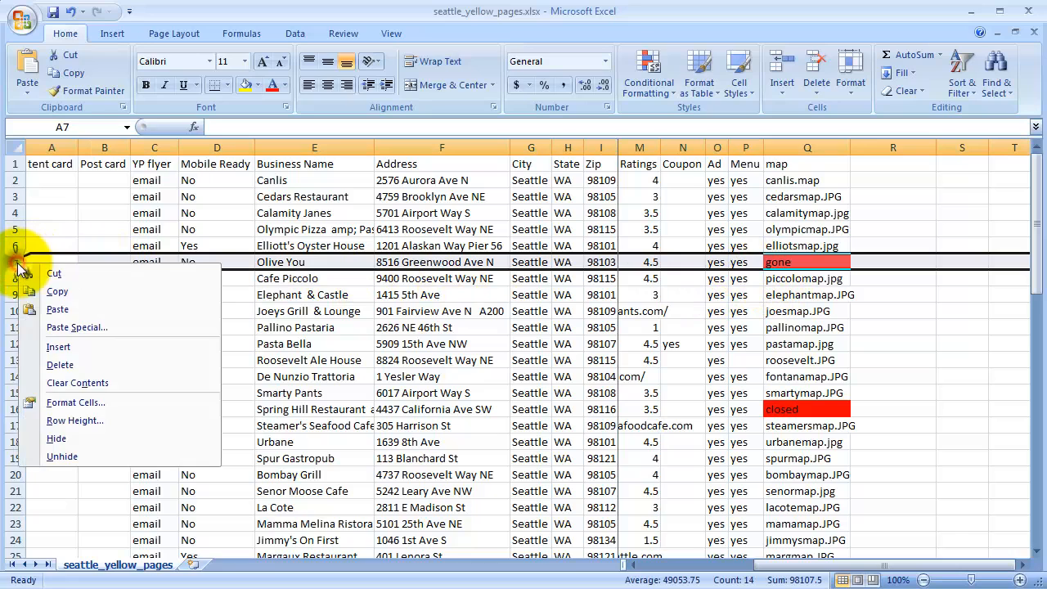
click(56, 365)
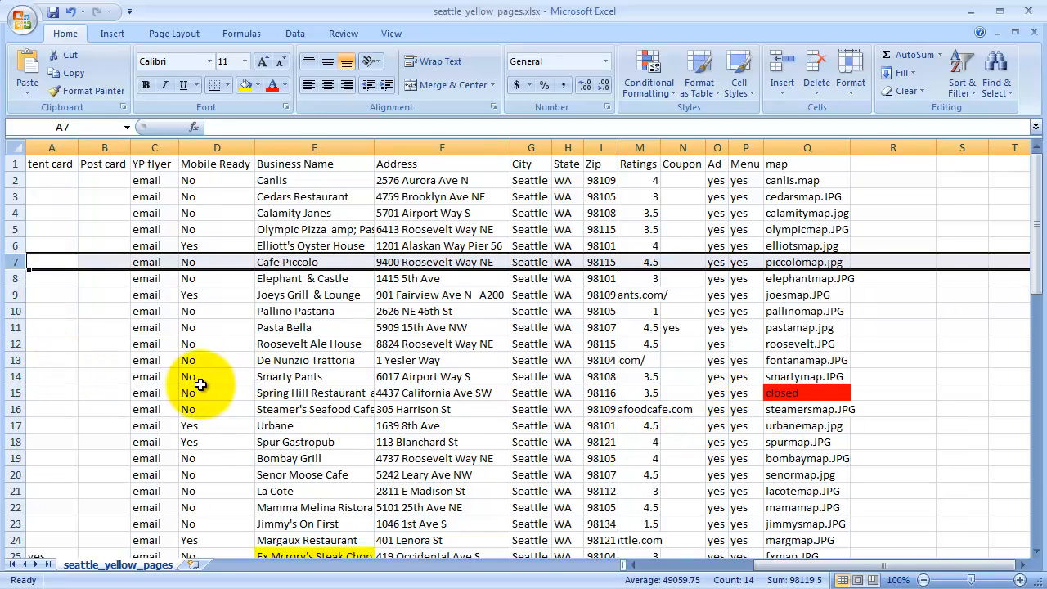
right_click(8, 393)
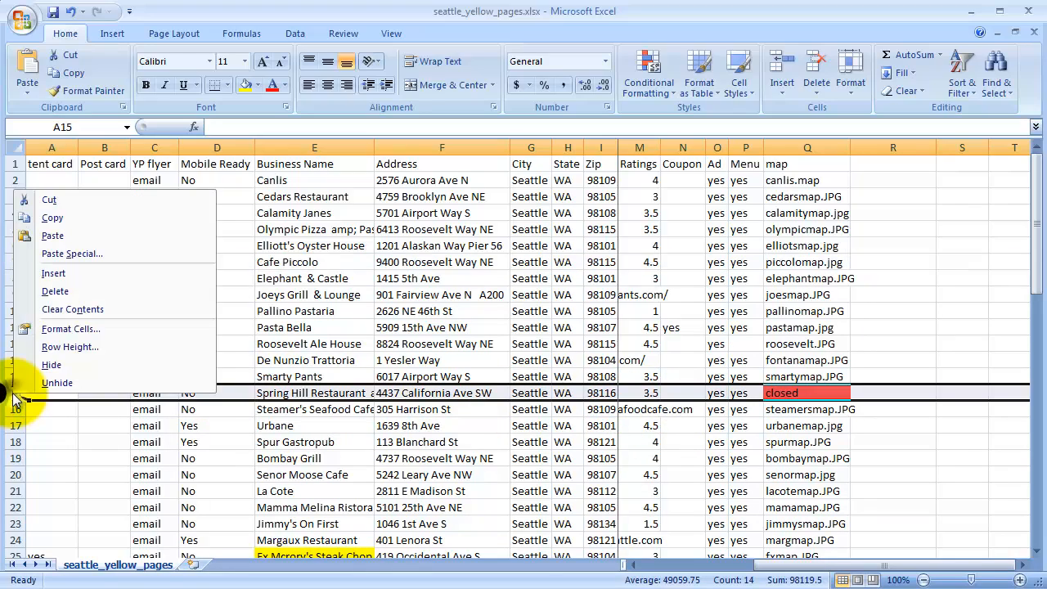
click(44, 293)
Delete the rows of Built Burger and La Dolce Vita Ristorante, both marked closed in the map column
scroll(144, 323, down, 6)
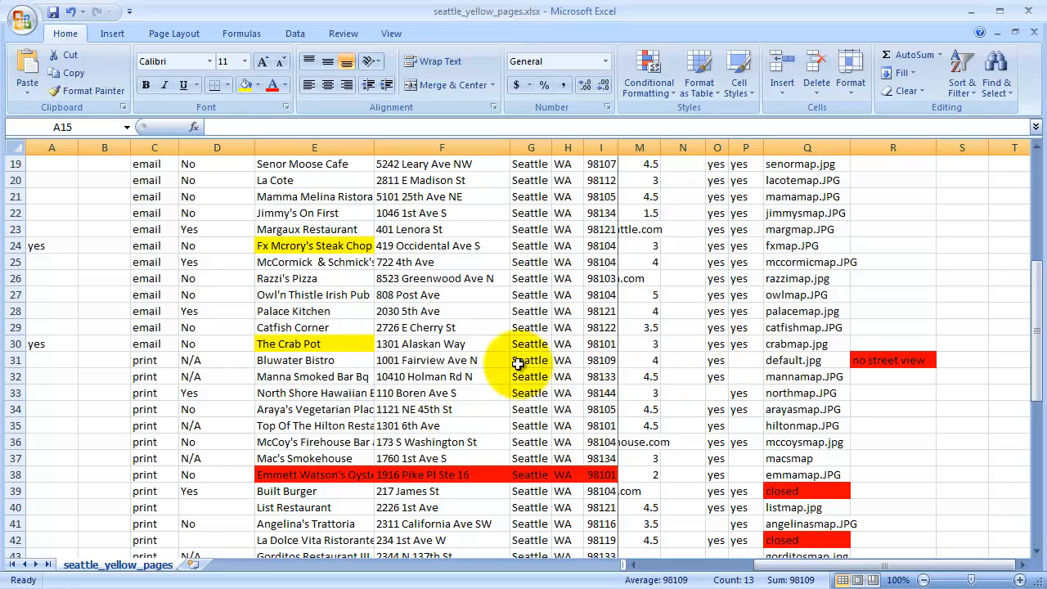
scroll(799, 372, down, 2)
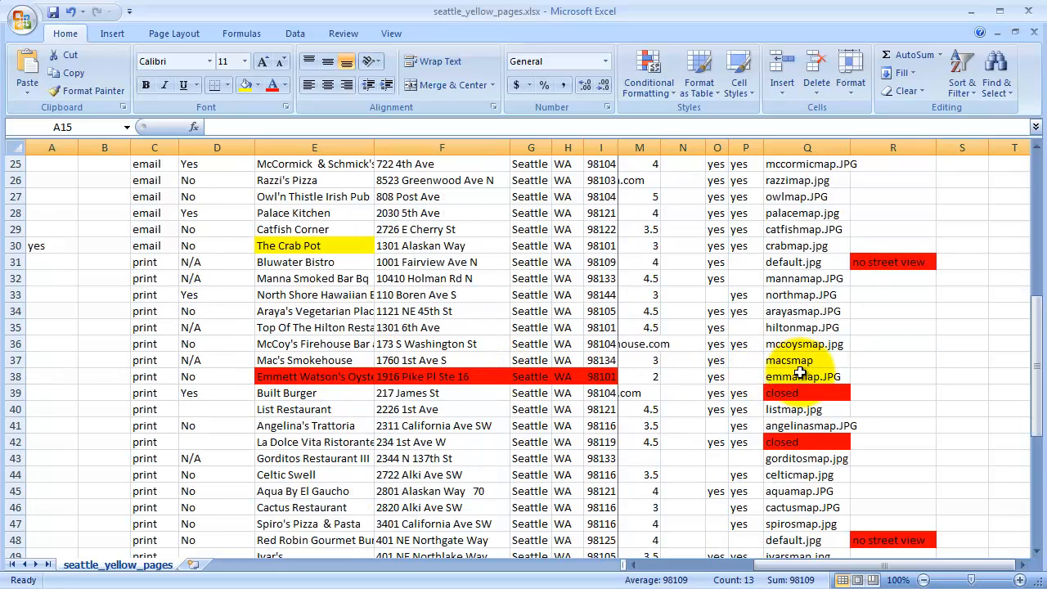
scroll(799, 368, down, 2)
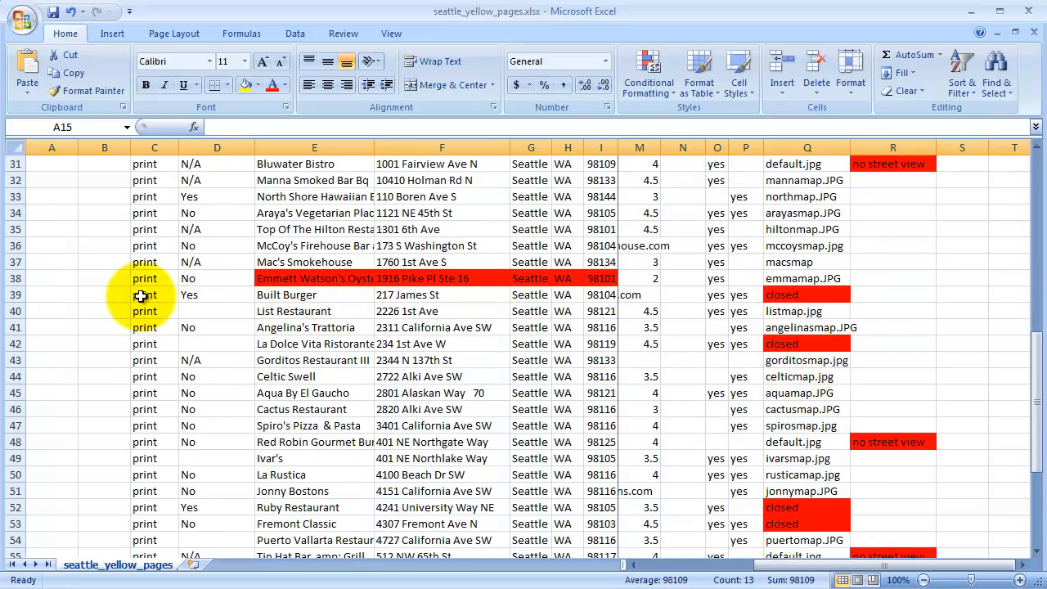
click(16, 294)
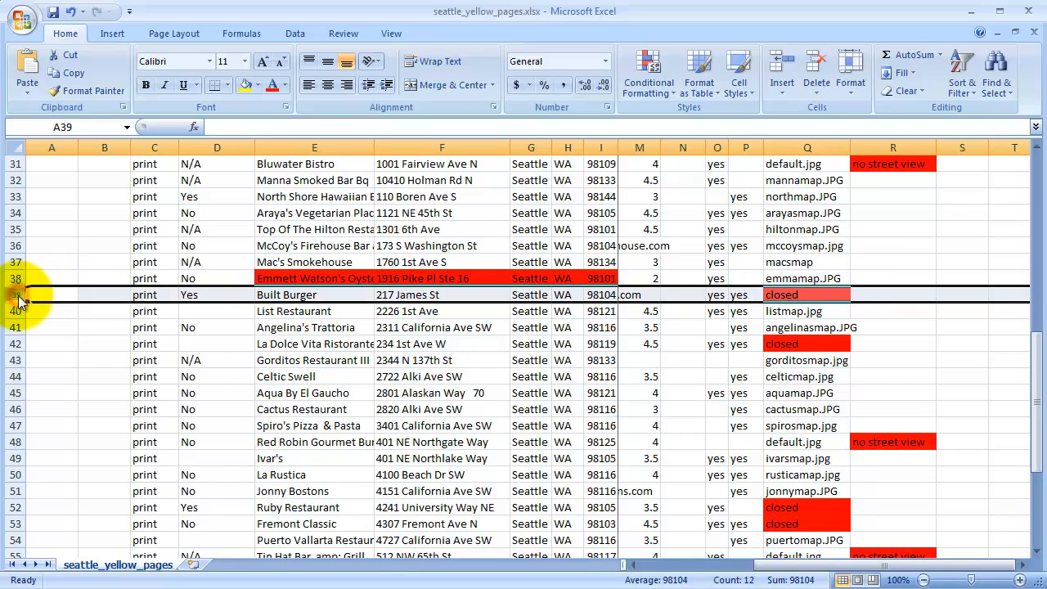
right_click(19, 299)
click(58, 400)
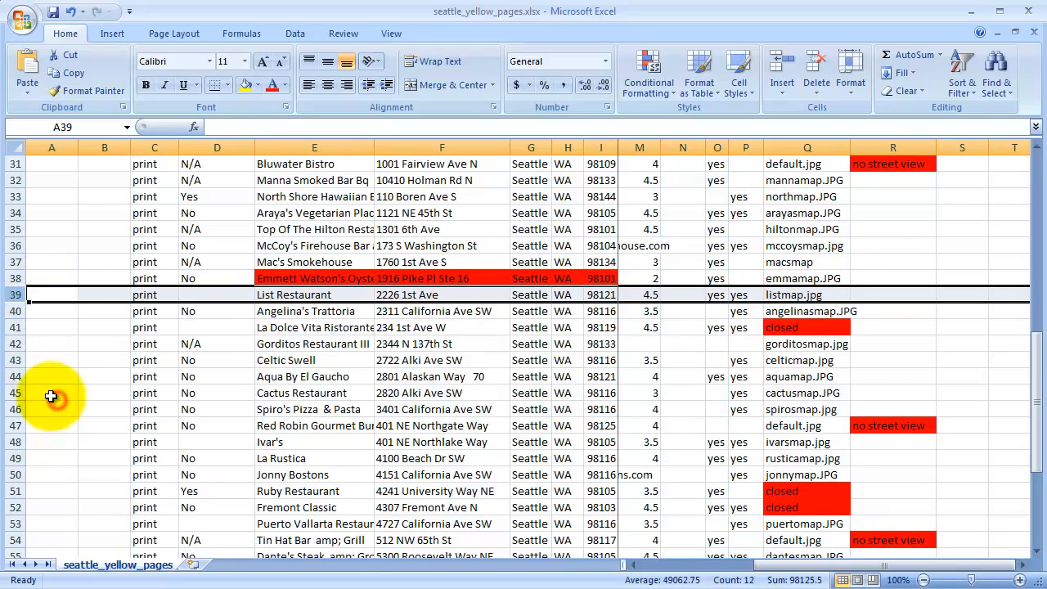
click(12, 328)
right_click(13, 330)
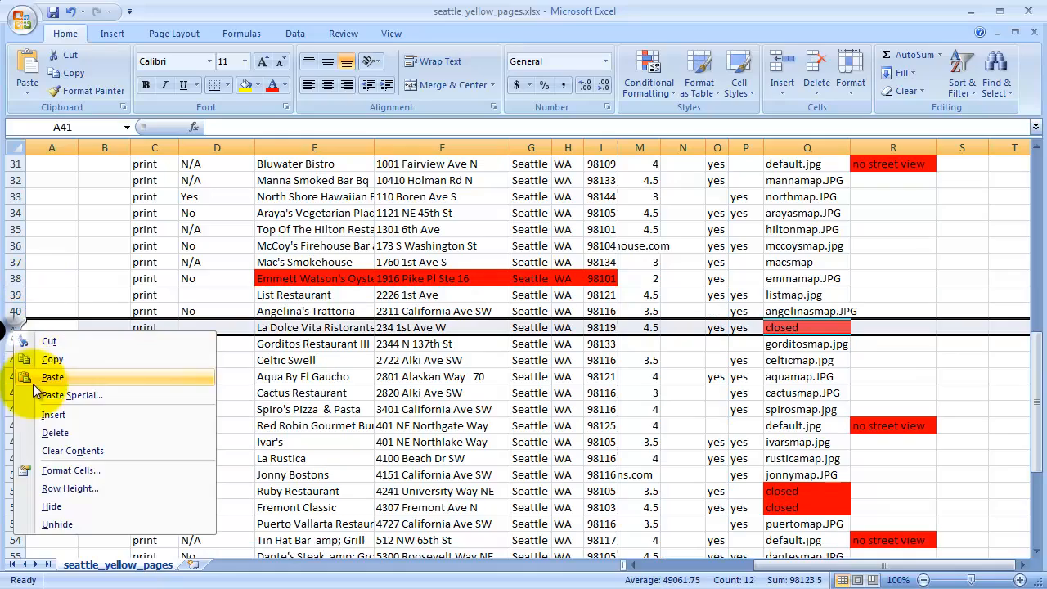
click(55, 439)
Delete the two adjacent rows marked closed in the map column, Ruby Restaurant and Fremont Classic
scroll(117, 385, down, 2)
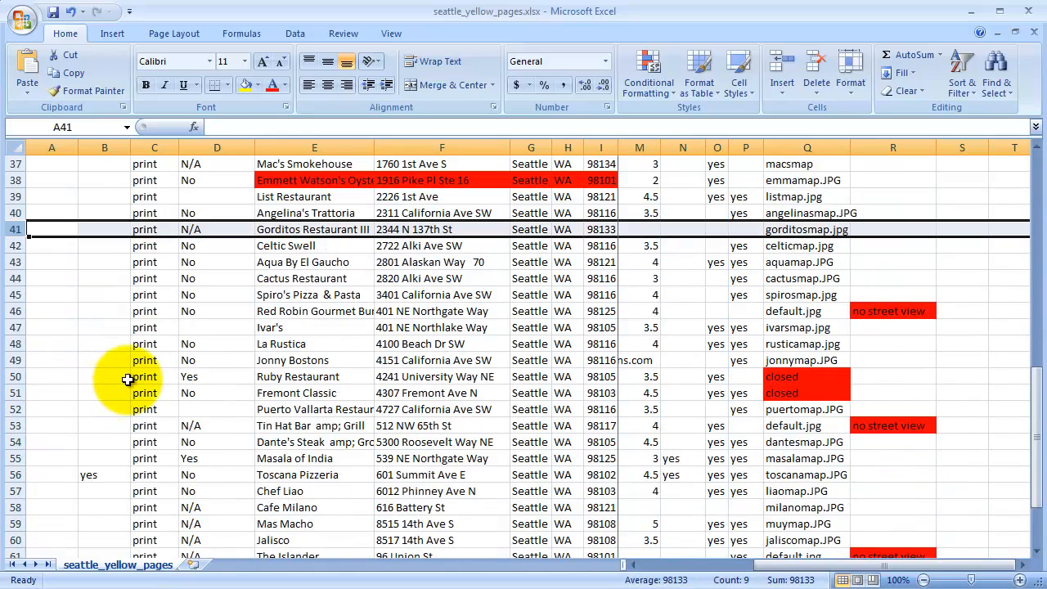
scroll(129, 379, down, 2)
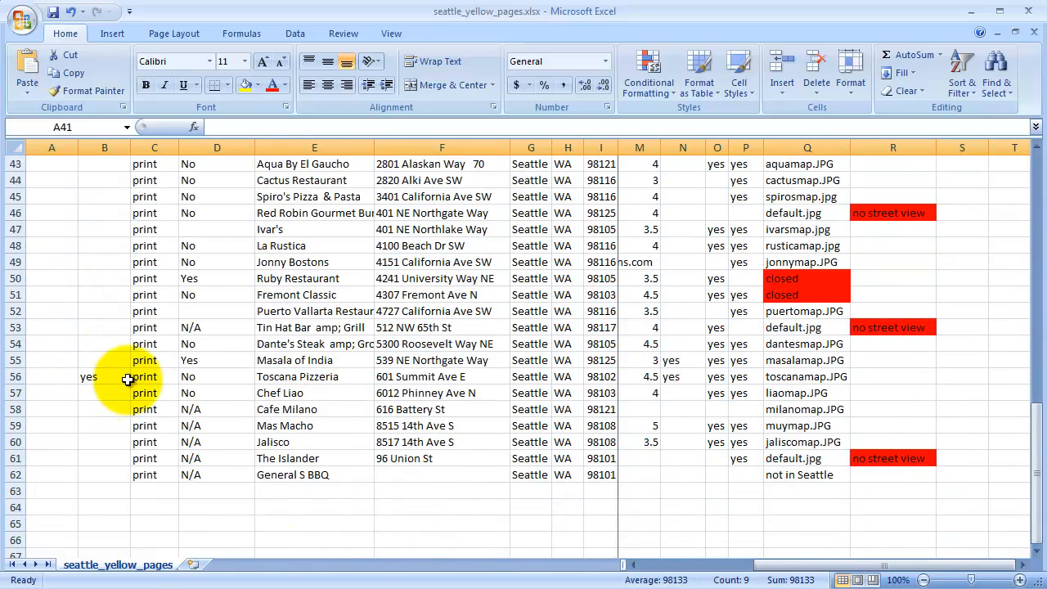
drag(15, 279, 16, 296)
right_click(18, 298)
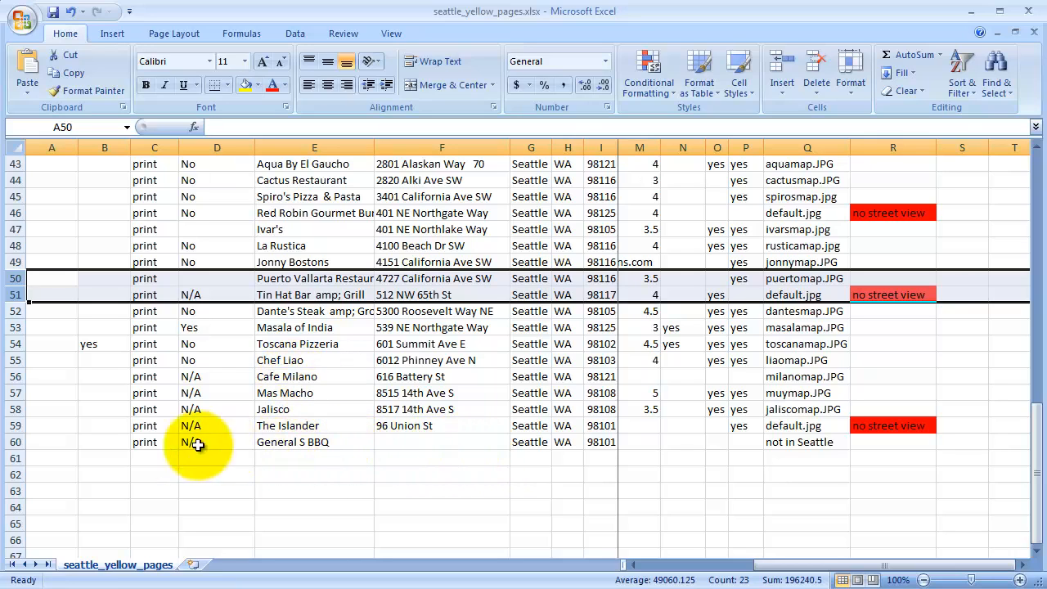
Delete the General S BBQ row, marked not in Seattle, at the end of the list
click(14, 442)
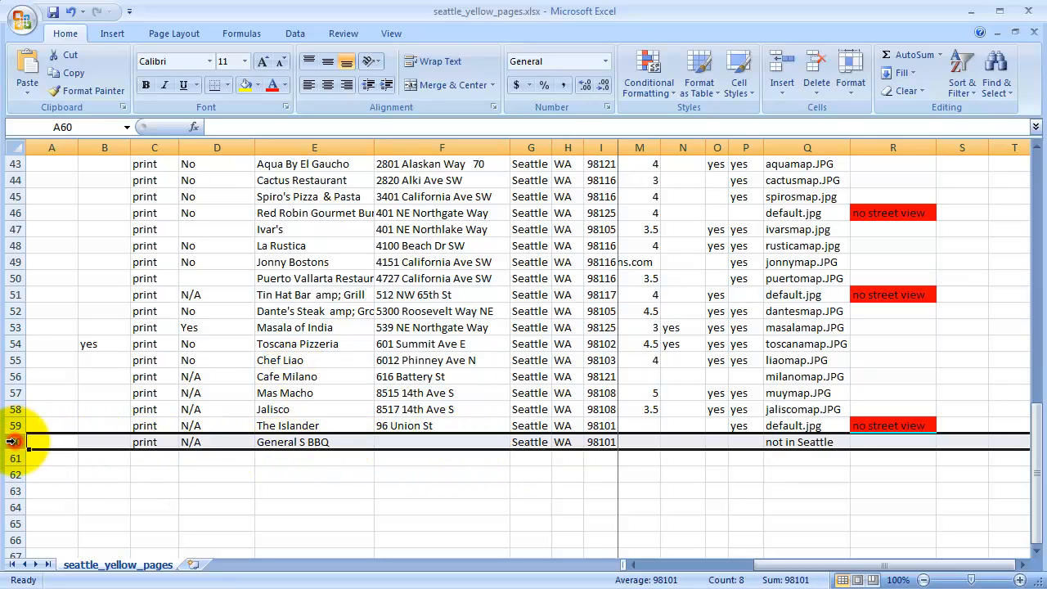
right_click(15, 441)
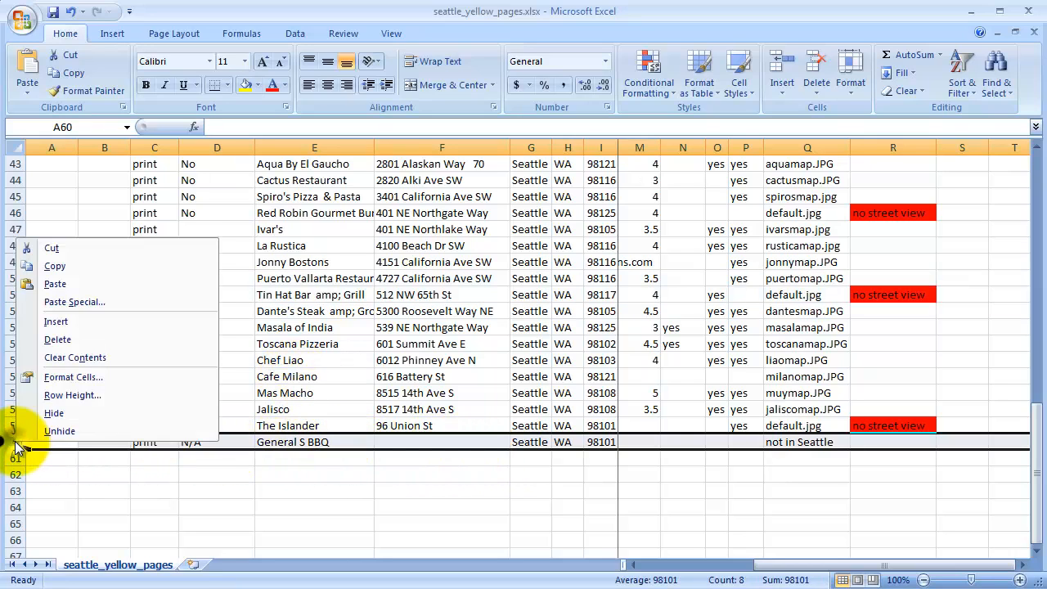
click(59, 339)
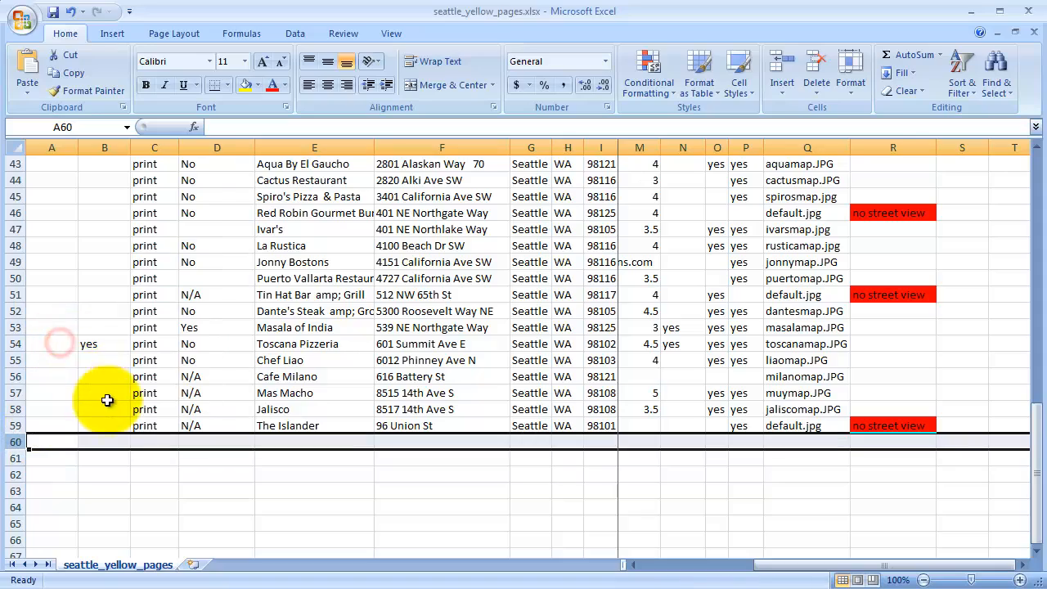
click(14, 426)
scroll(116, 392, up, 14)
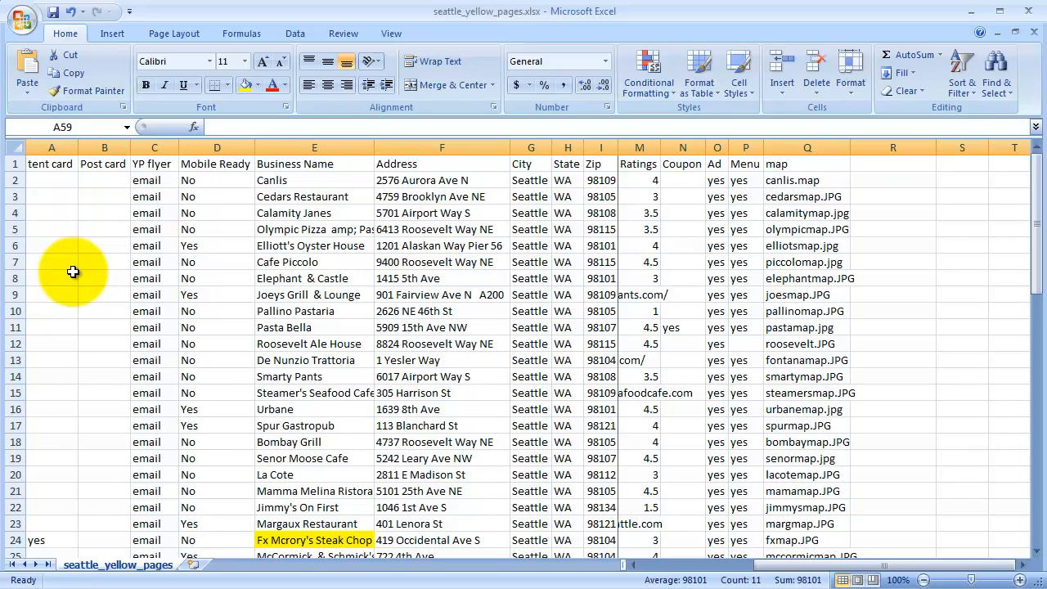
scroll(73, 272, down, 9)
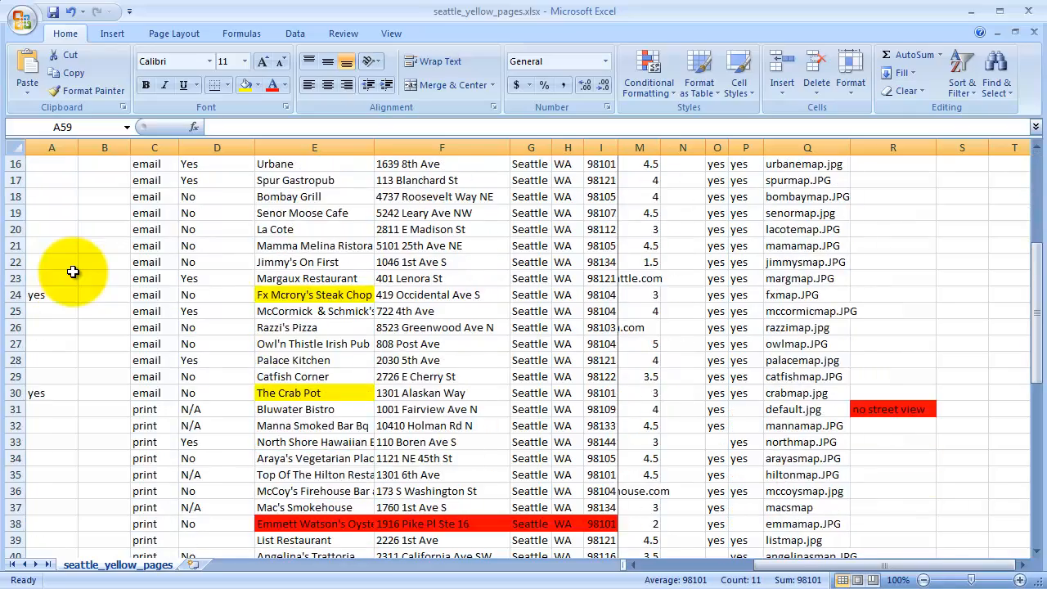
scroll(73, 271, down, 4)
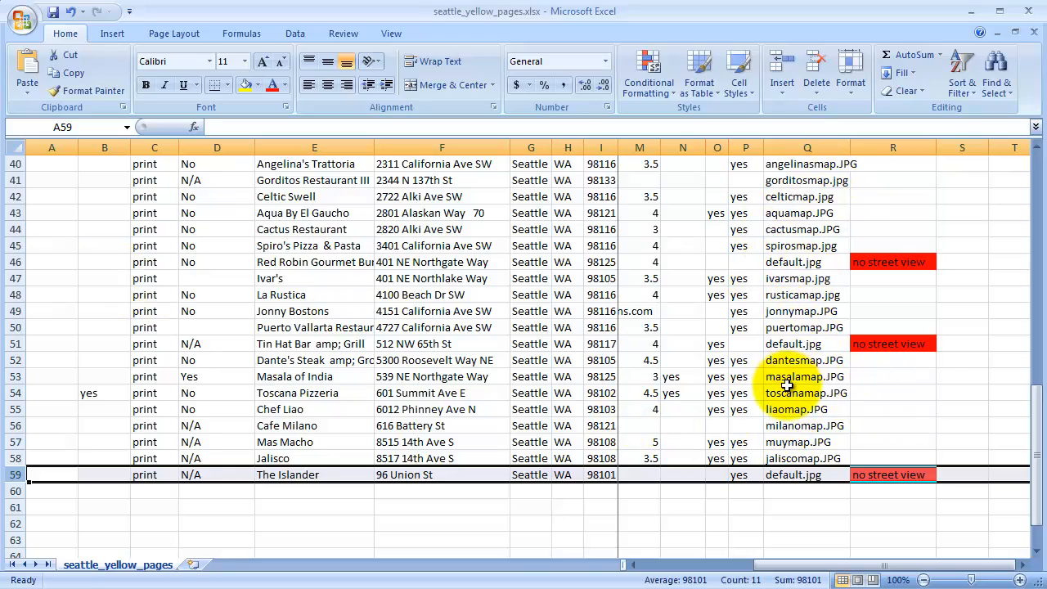
scroll(786, 384, up, 13)
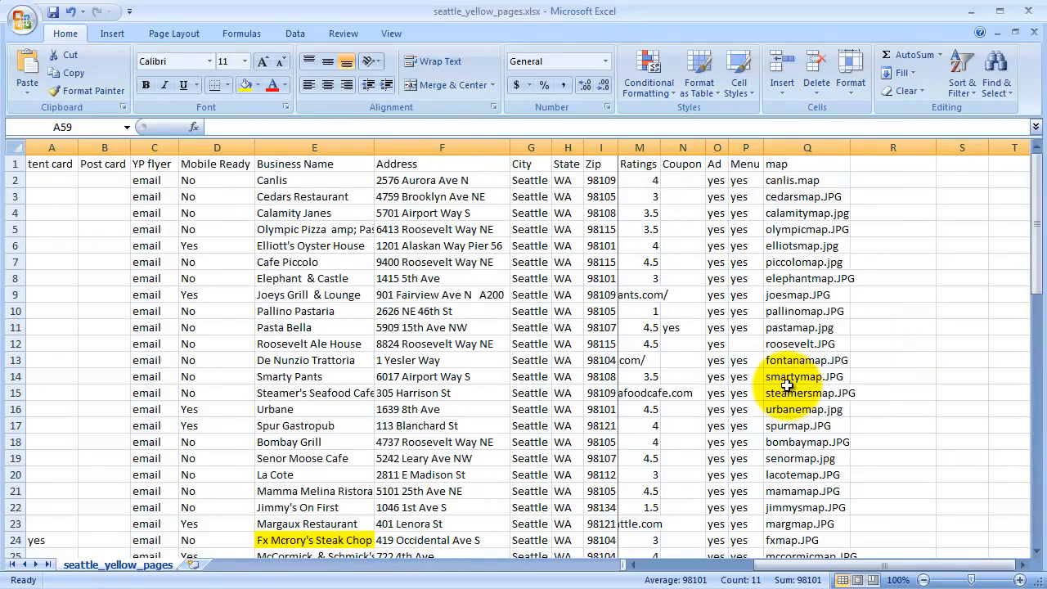